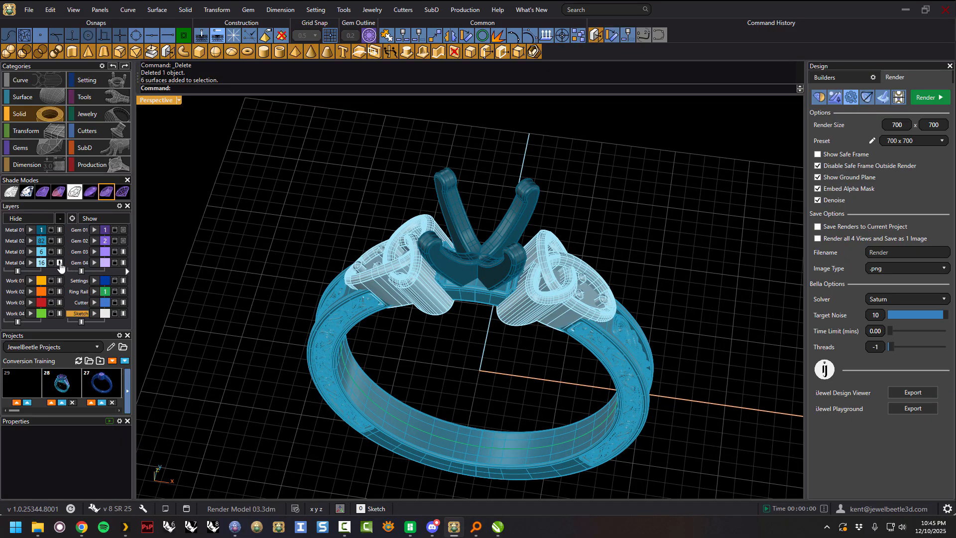
- Hide the Metal 04 layer and delete the small stray surface beside the ring band
click(59, 263)
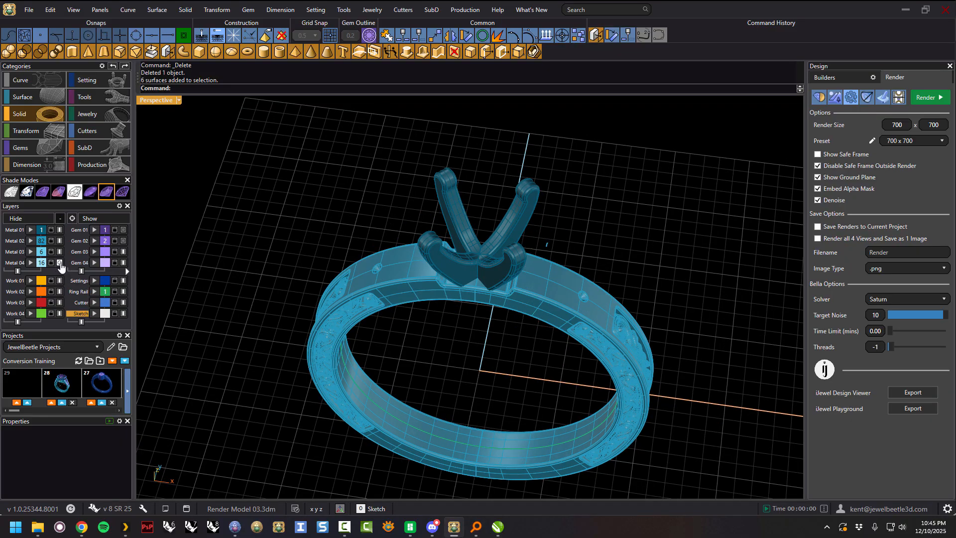
click(547, 248)
key(Delete)
right_drag(491, 367, 462, 342)
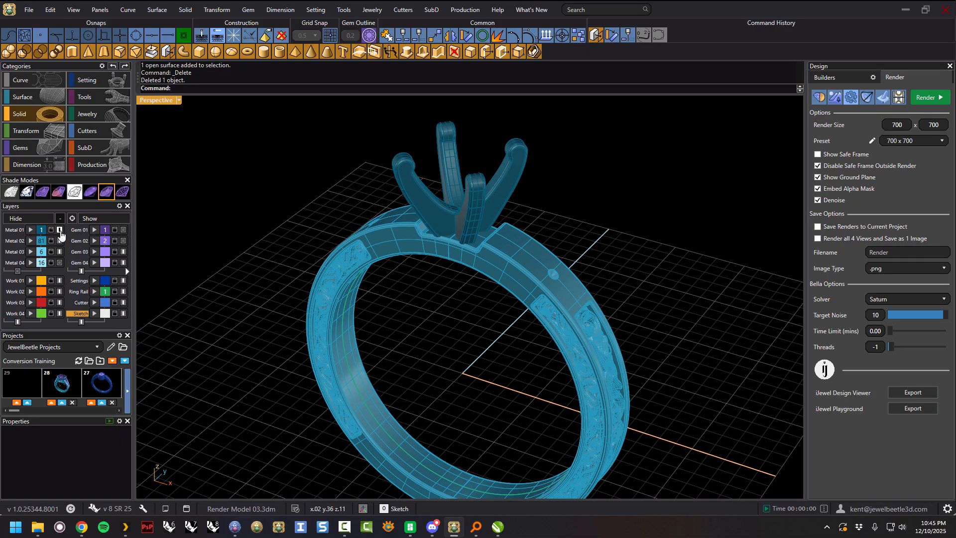
- Hide the Metal 01 layer so that only the ring band remains in view
click(60, 231)
mouse_move(429, 333)
right_down()
mouse_move(440, 316)
mouse_move(430, 317)
right_up()
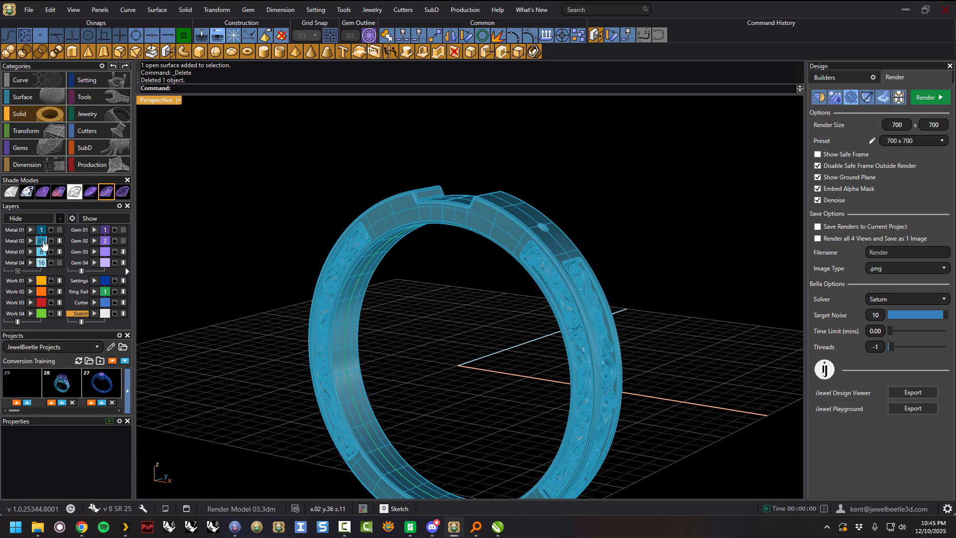
right_drag(648, 339, 516, 335)
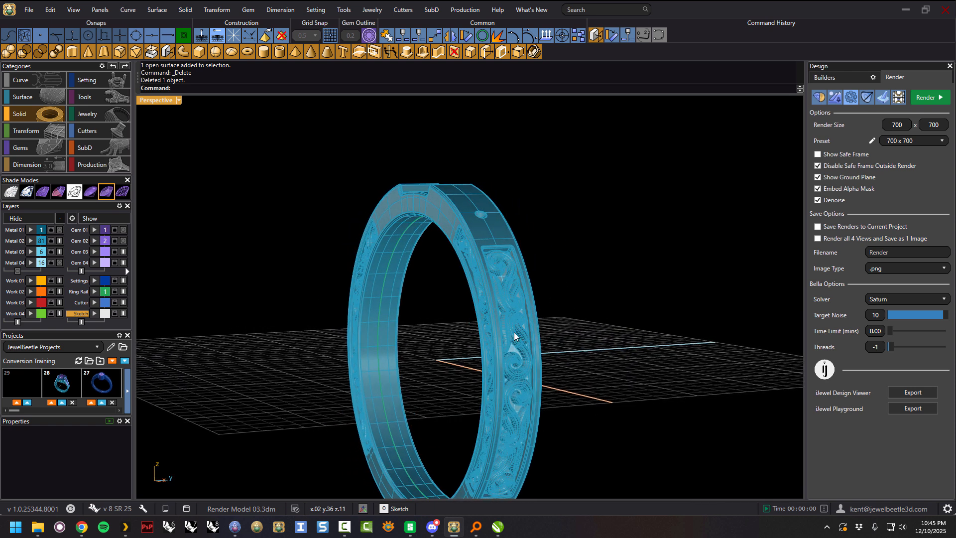
- Move the Metal 03 surfaces behind the band's scrollwork to the Work 01 layer
click(41, 252)
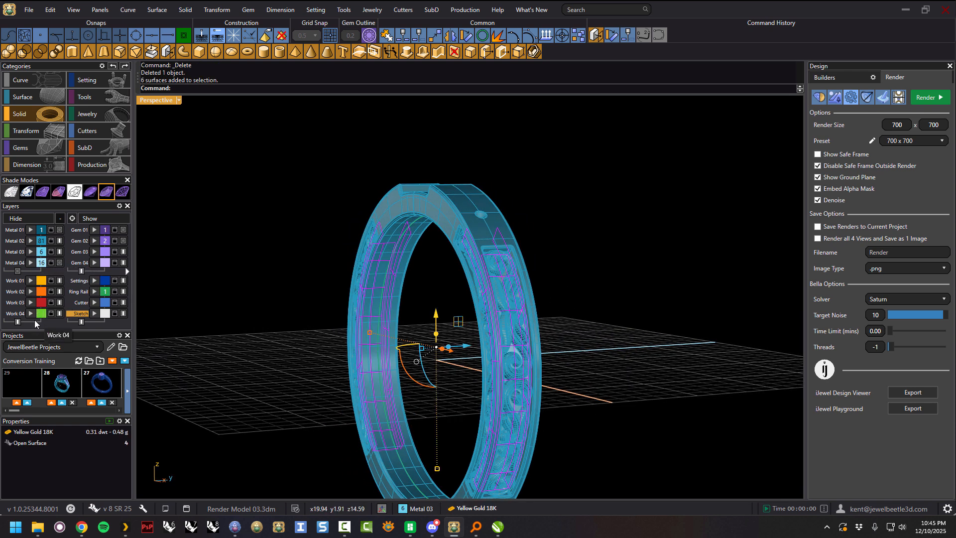
right_click(41, 280)
click(572, 324)
right_drag(573, 330, 560, 327)
scroll(496, 341, up, 3)
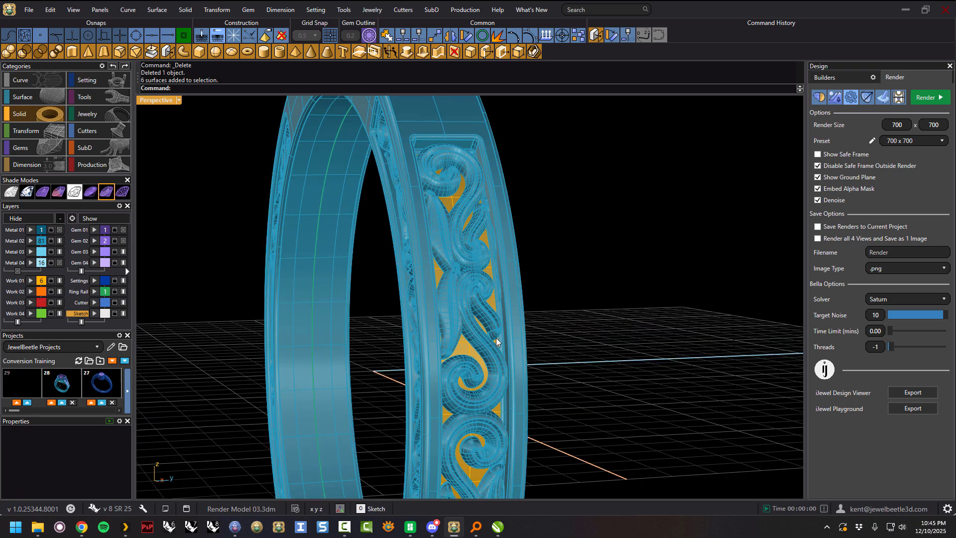
scroll(497, 341, up, 2)
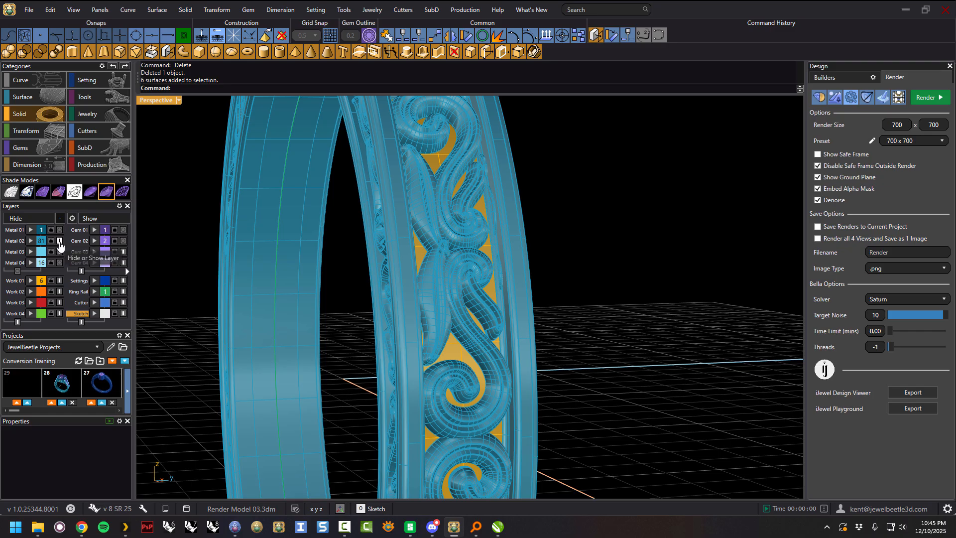
- Hide the Metal 02 layer to isolate the backing surfaces on Work 01
click(59, 241)
scroll(471, 284, down, 4)
right_drag(441, 261, 338, 253)
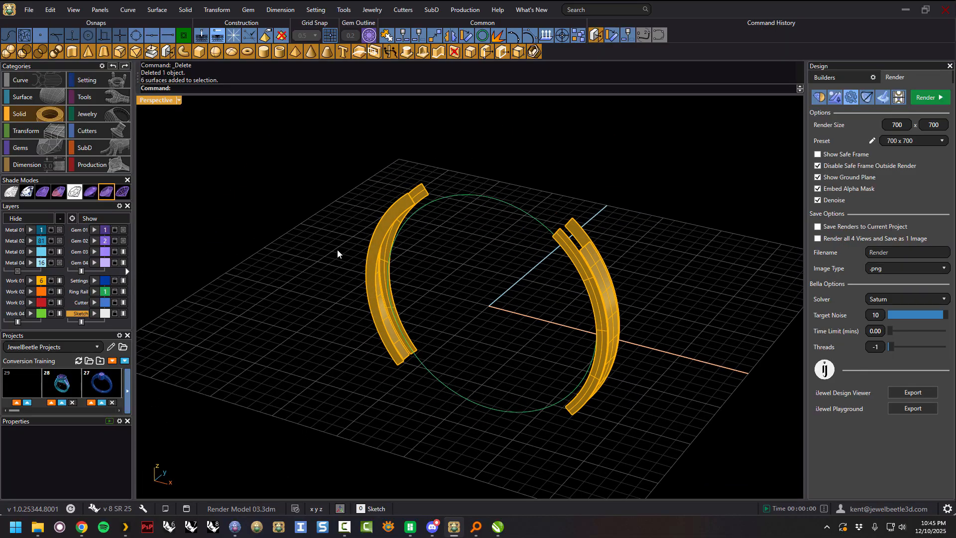
- Select the surfaces on Work 01 and assign them back to the Metal 03 layer
click(43, 282)
click(30, 252)
click(252, 250)
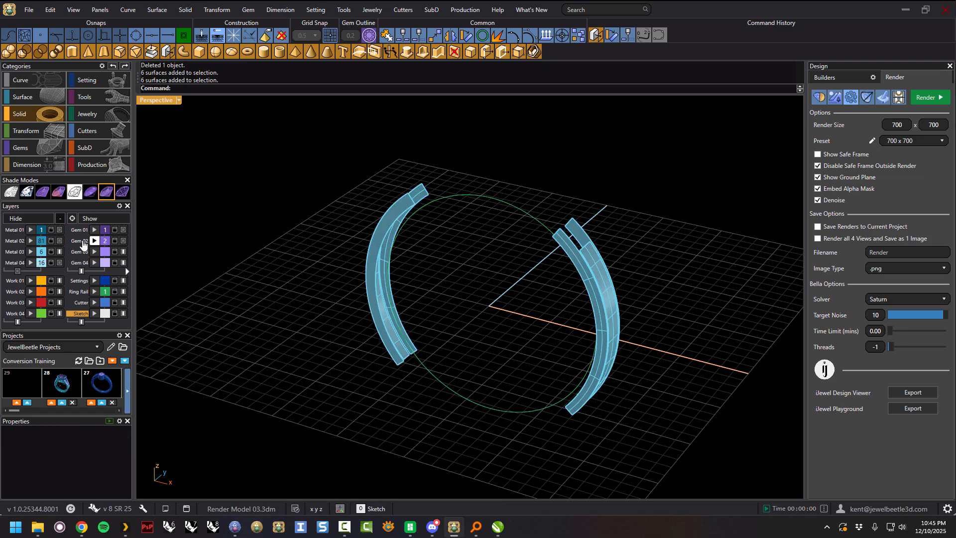
- Turn on the hidden metal layers and the Gem 01 and Gem 02 layers to show the complete ring
click(59, 230)
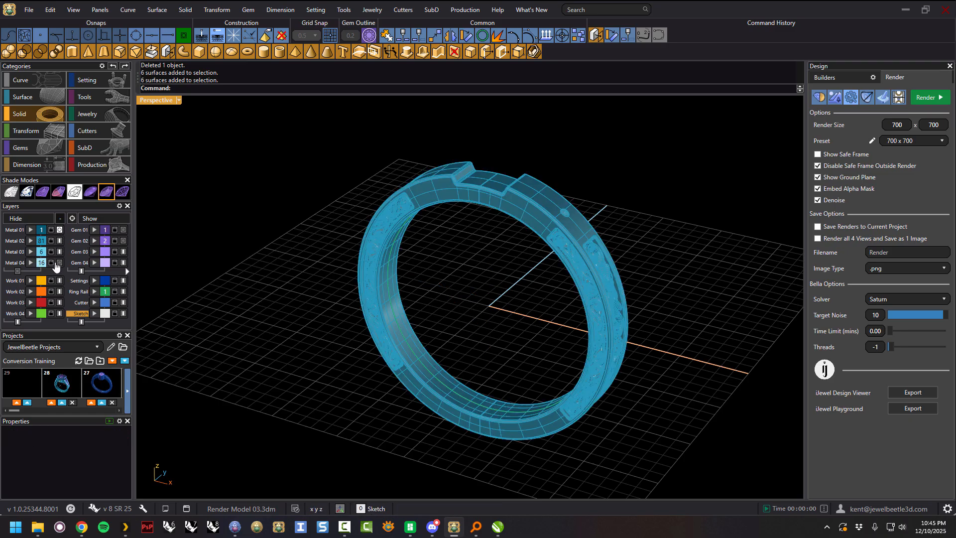
click(59, 263)
click(123, 240)
click(124, 241)
mouse_move(505, 312)
right_down()
mouse_move(519, 341)
mouse_move(508, 315)
mouse_move(492, 352)
mouse_move(480, 318)
mouse_move(506, 311)
right_up()
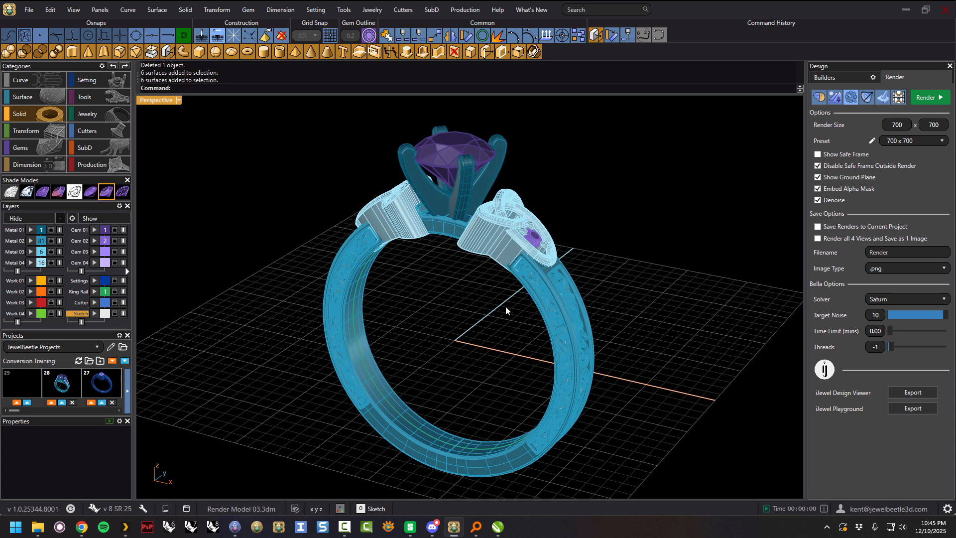
- Export the ring to the iJewel Design Viewer and add the default material configurator
click(913, 393)
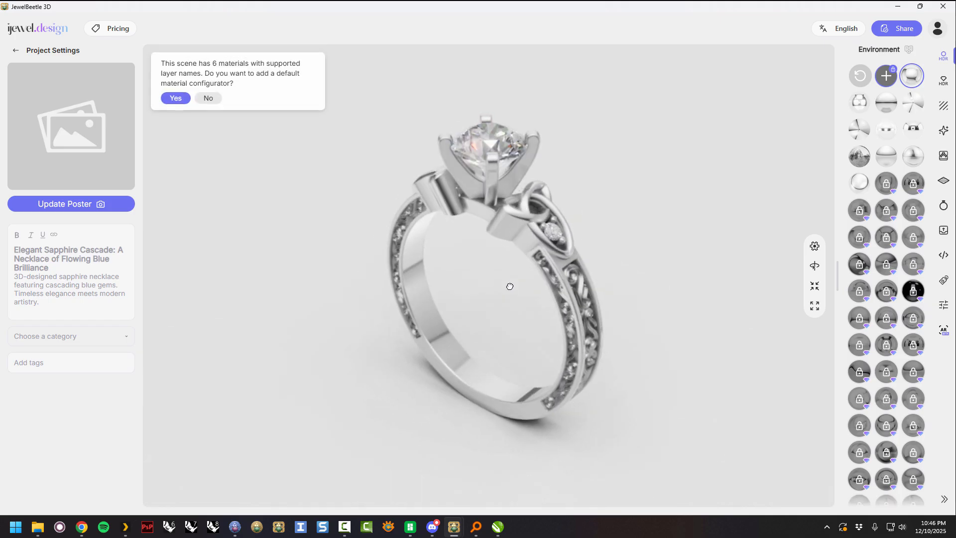
drag(510, 286, 540, 296)
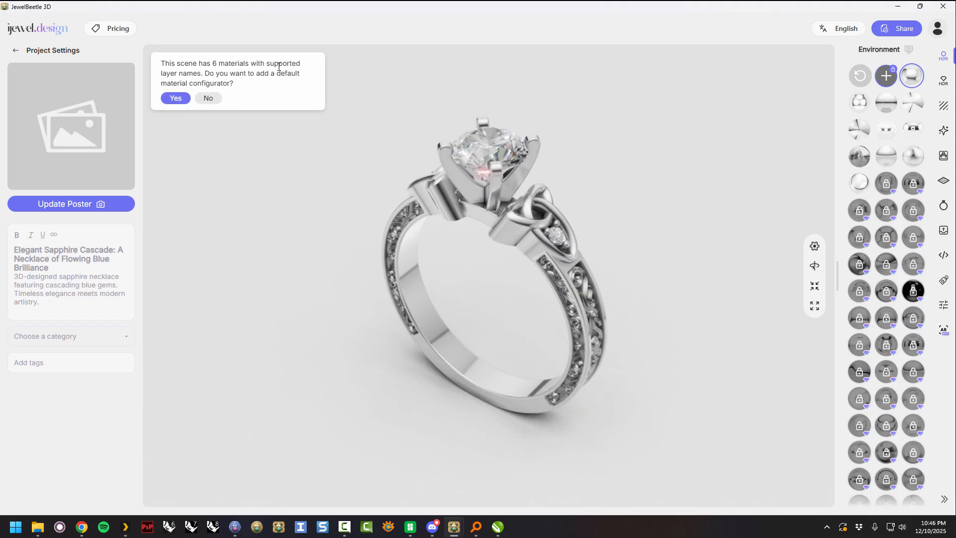
click(176, 99)
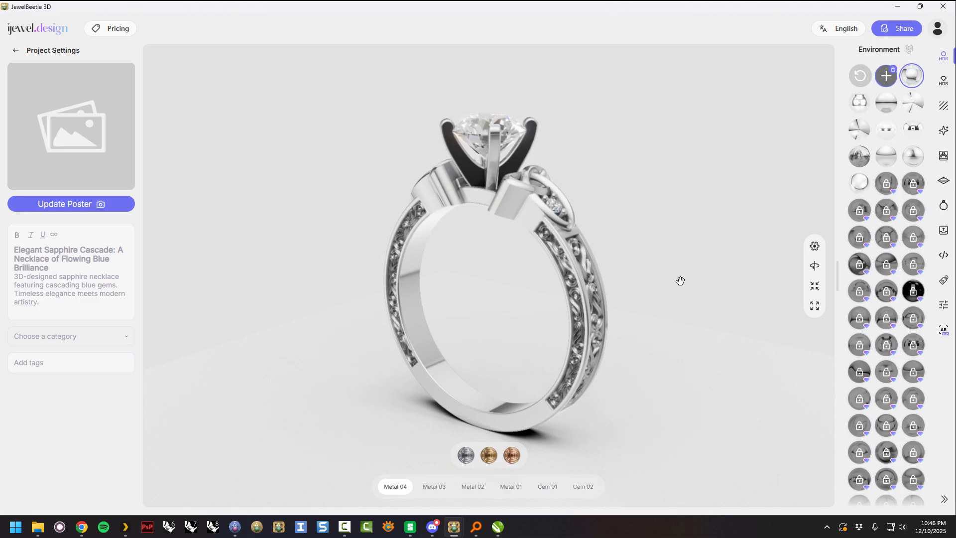
- Set the viewer's render quality to Ultra and orbit around the ring
click(815, 246)
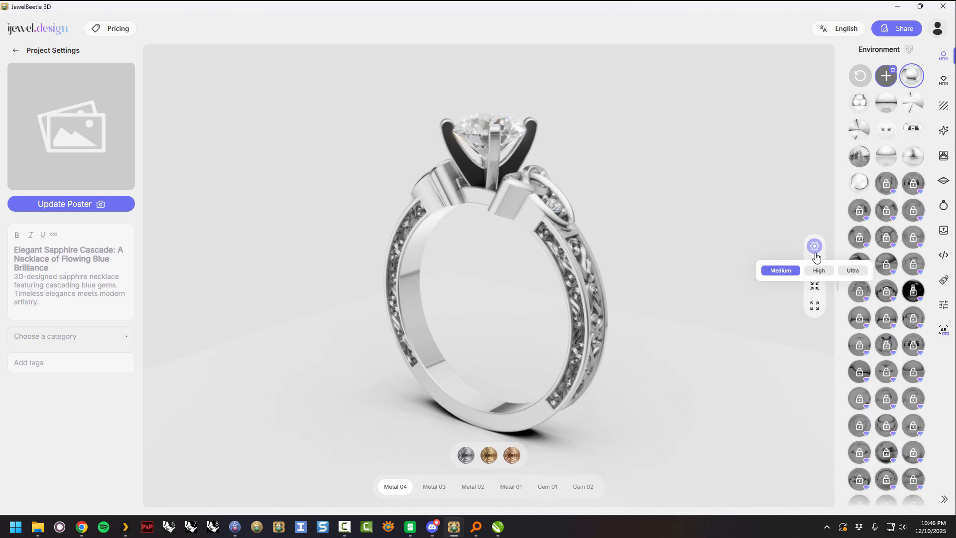
click(853, 272)
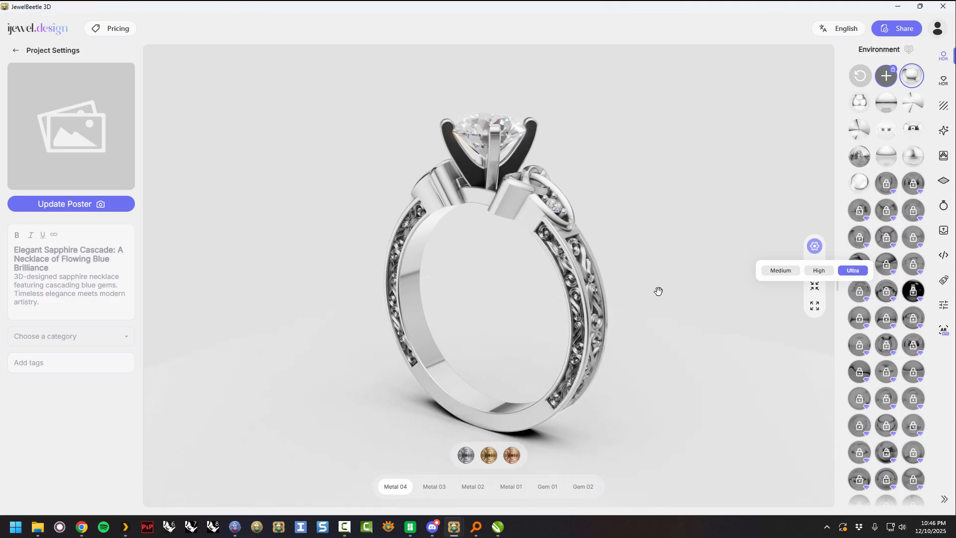
mouse_move(521, 289)
mouse_down()
mouse_move(531, 306)
mouse_move(515, 303)
mouse_move(537, 299)
mouse_up()
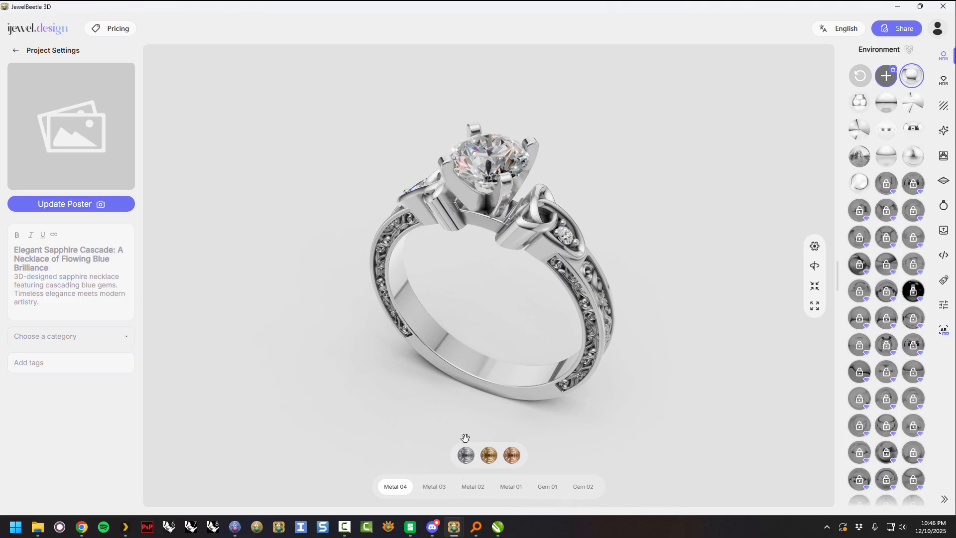
- Rename the configurator label of the prong head from Metal 01 to Center Setting
click(512, 490)
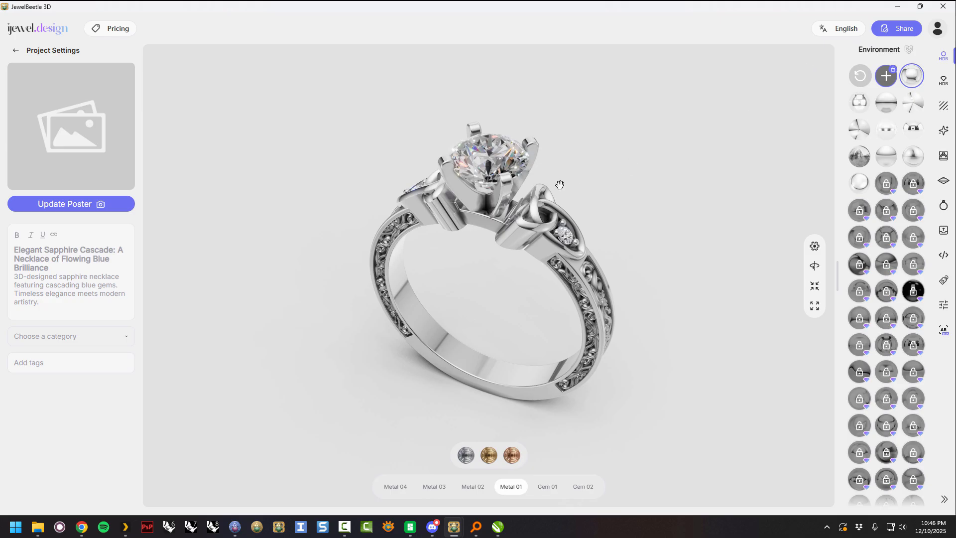
click(518, 196)
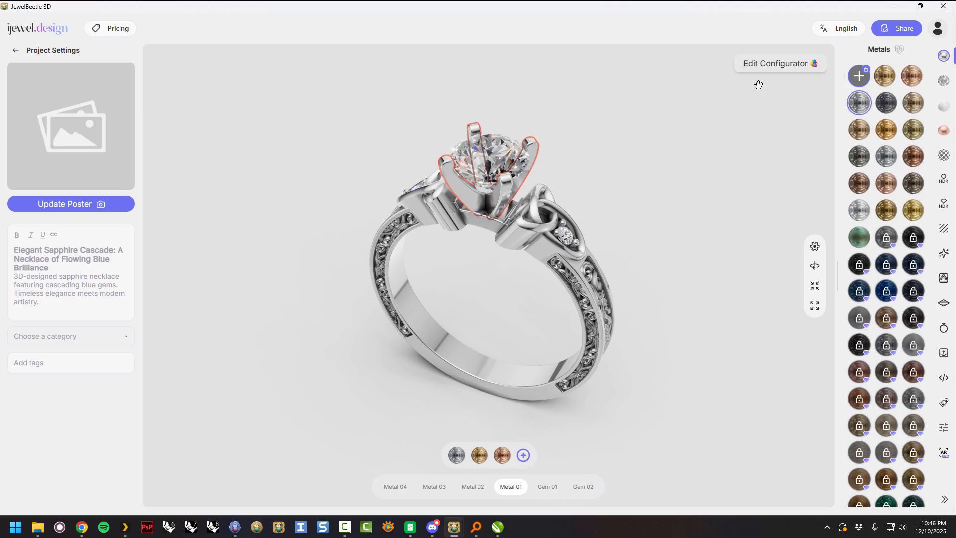
click(769, 64)
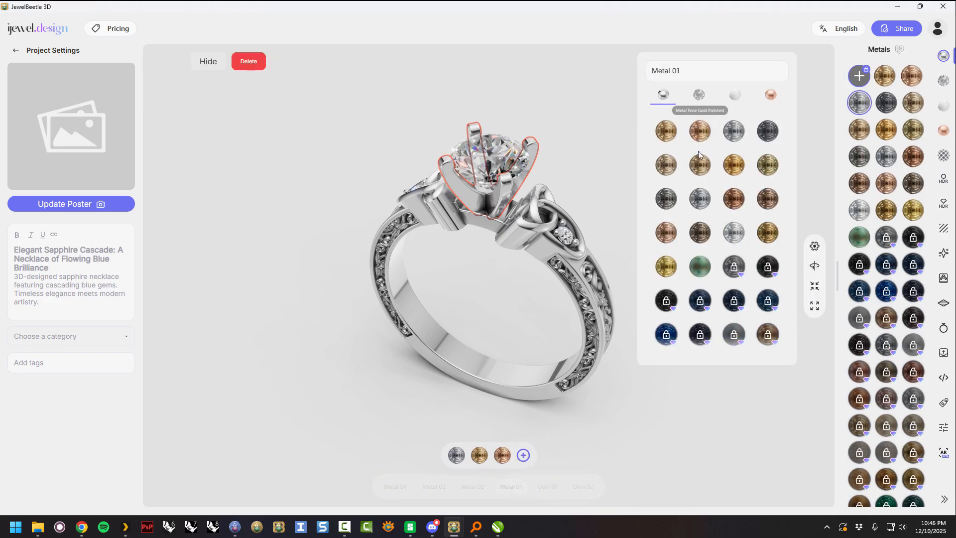
click(685, 72)
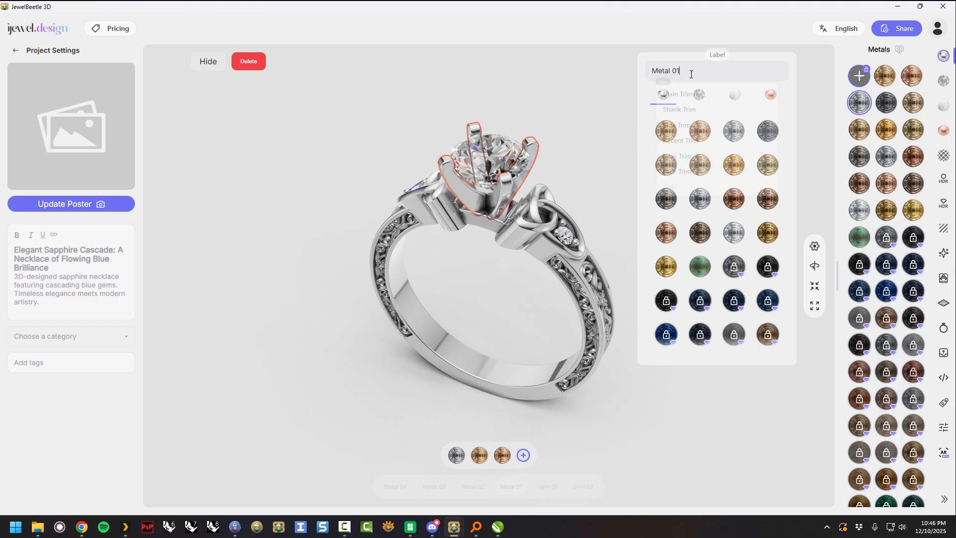
key(BackSpace)
key(BackSpace)
key(BackSpace)
key(BackSpace)
key(BackSpace)
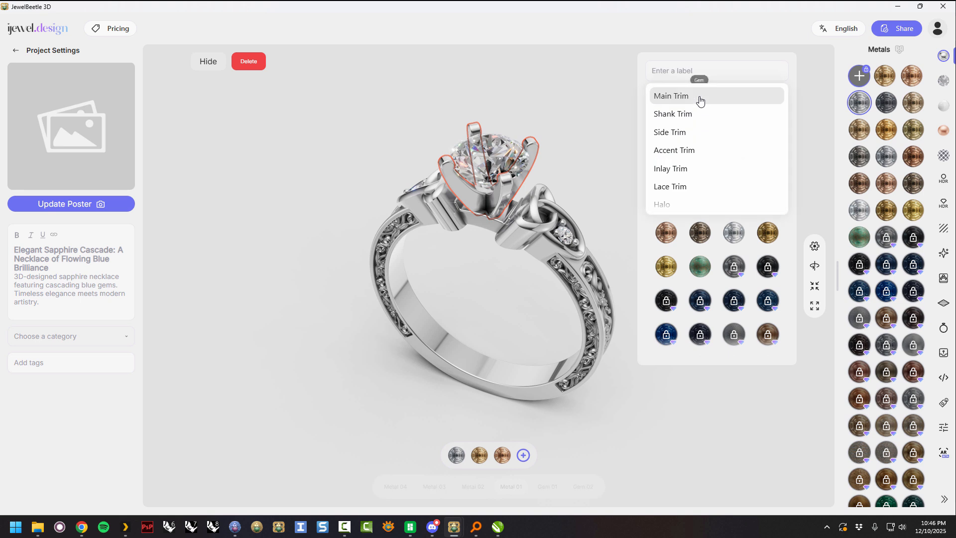
text(Center Setting)
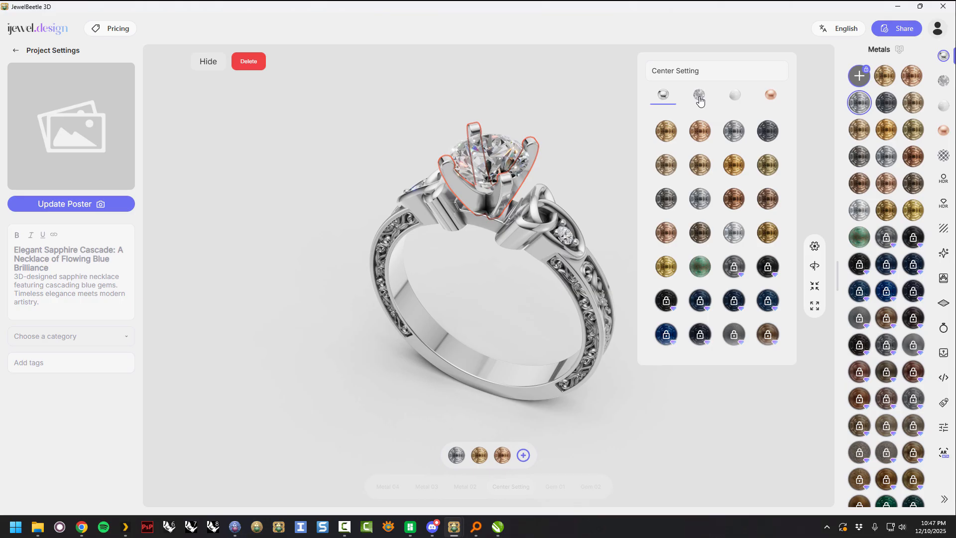
click(591, 121)
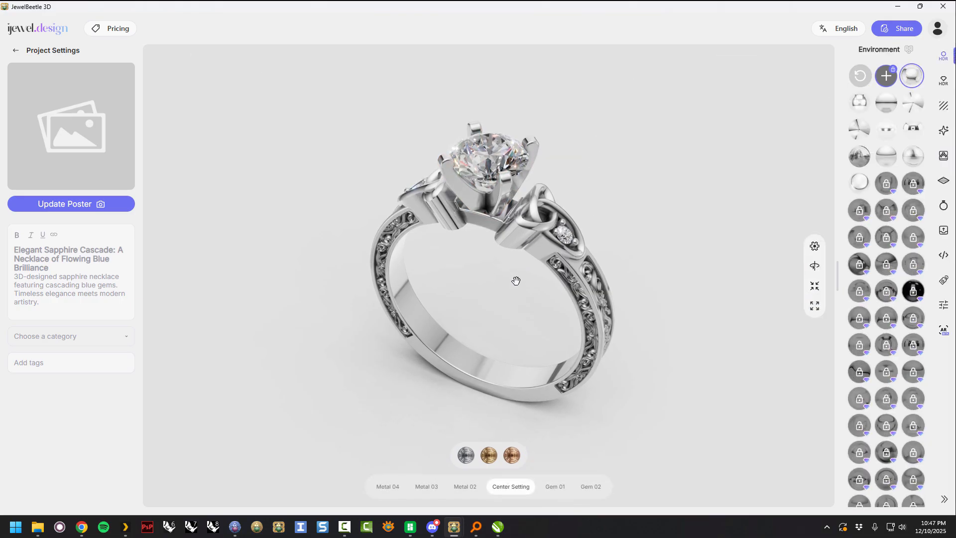
- Rename the configurator label of the ring band from Metal 02 to Shank
click(465, 491)
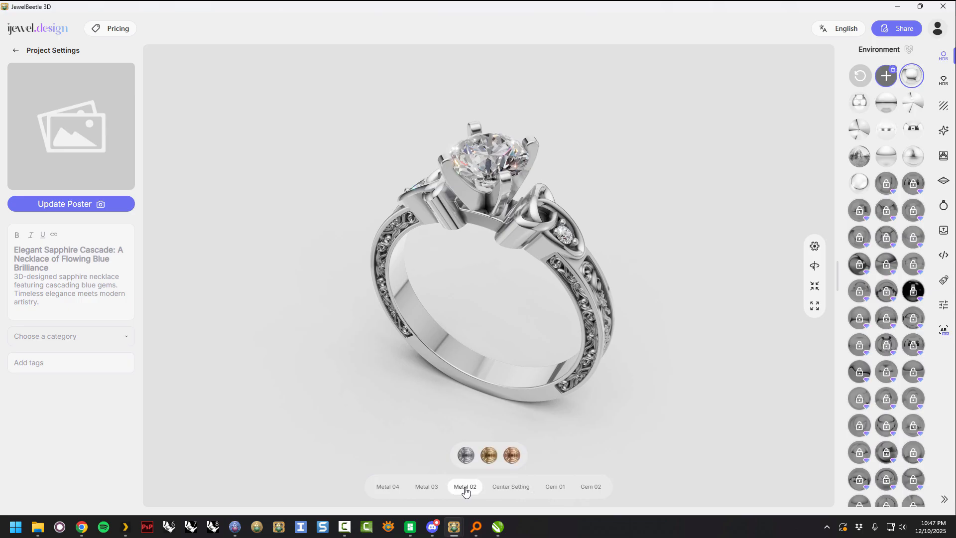
click(532, 399)
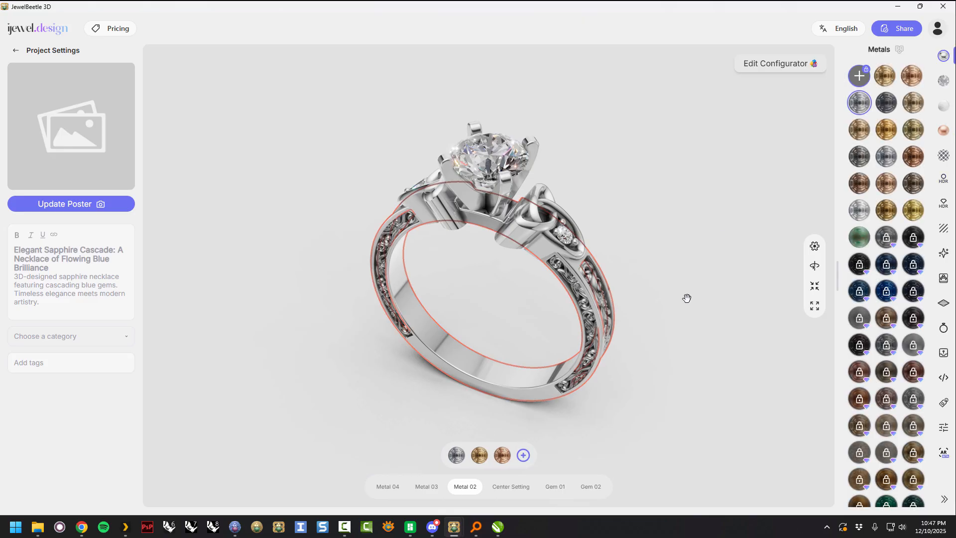
click(783, 64)
click(685, 71)
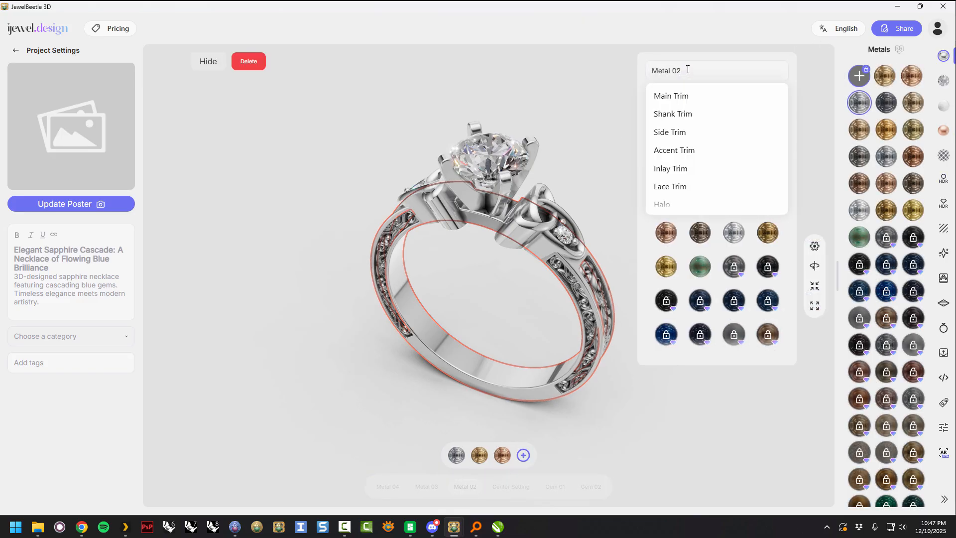
drag(668, 67, 642, 66)
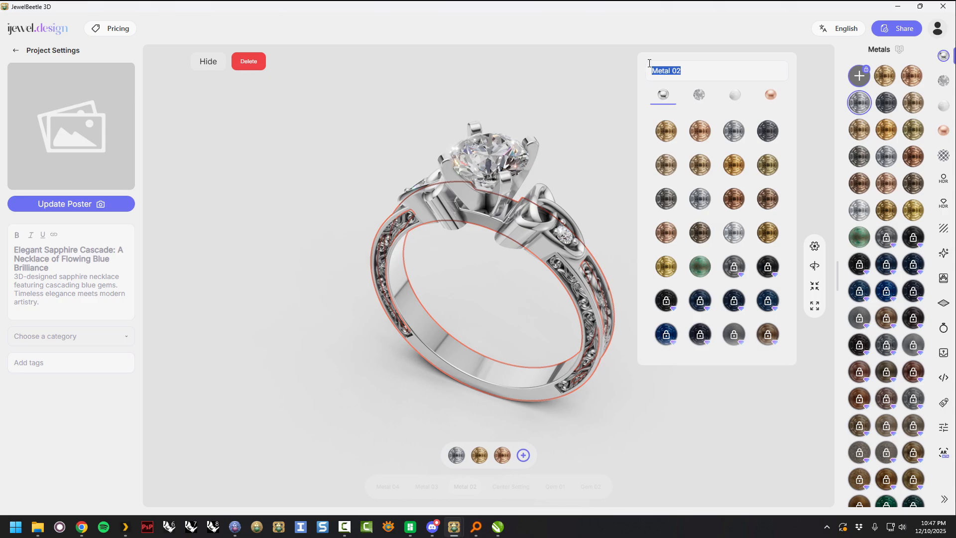
text(Shank)
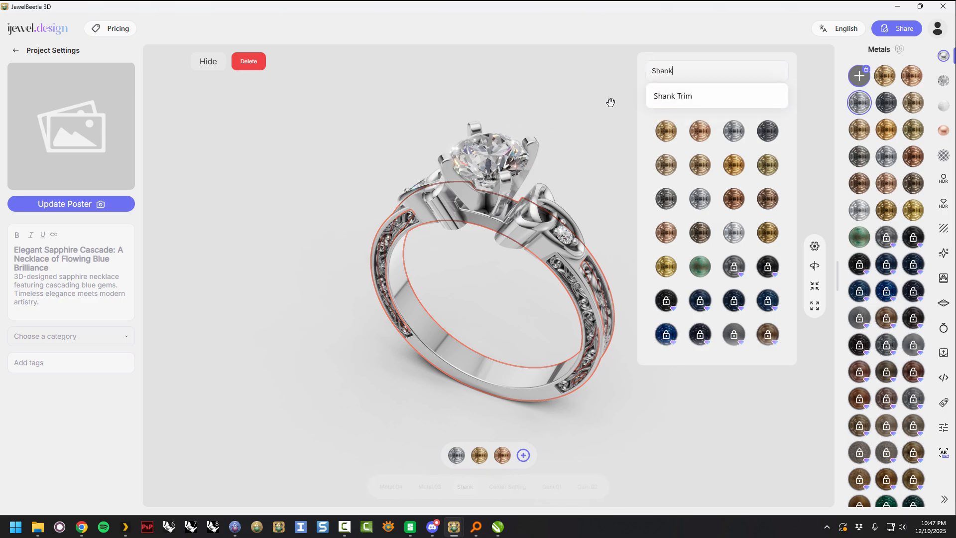
key(Return)
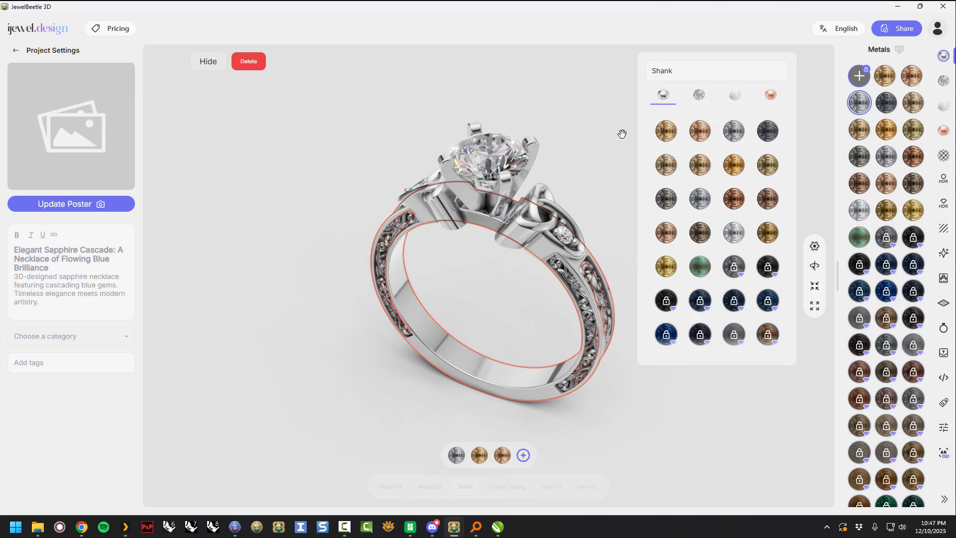
click(608, 177)
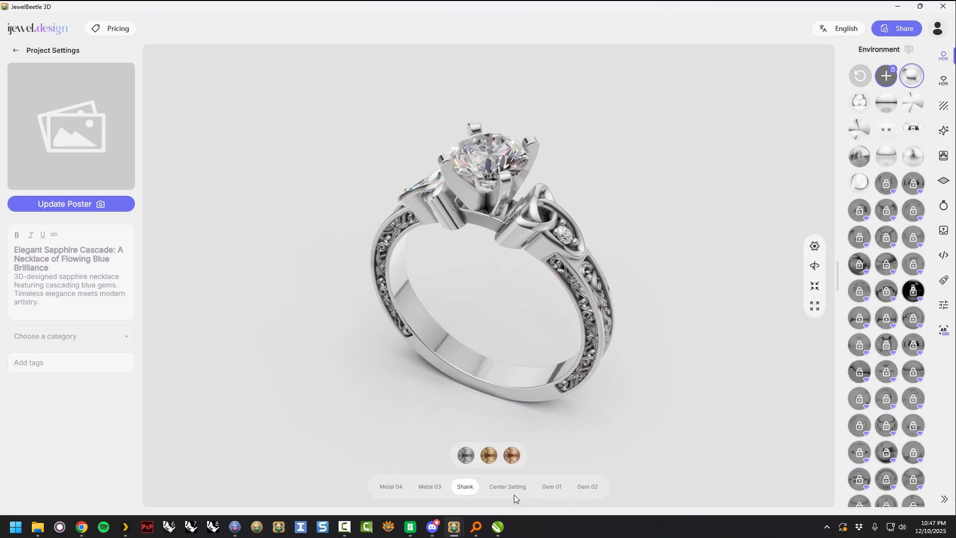
- Rename the configurator label of the recessed metal behind the band's scrollwork as Engraving Background
drag(659, 331, 625, 314)
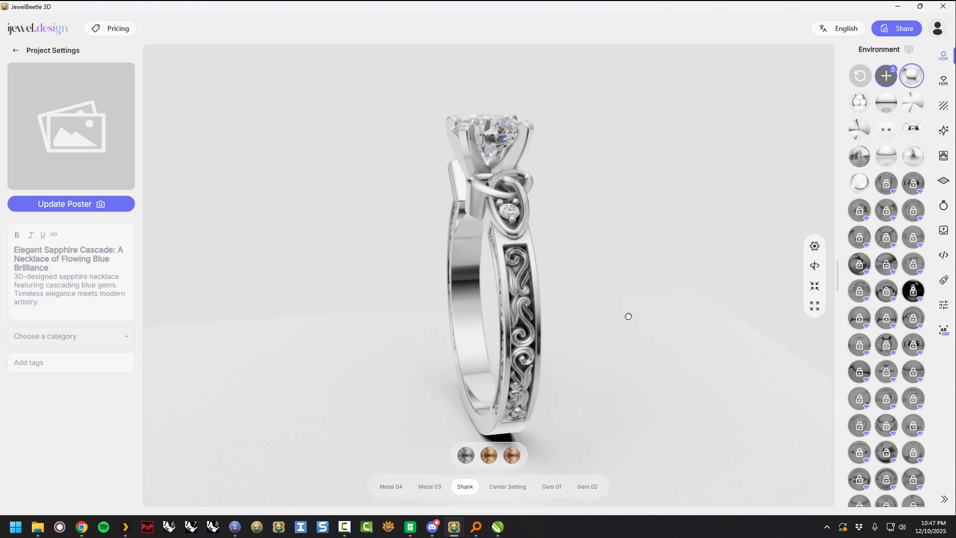
scroll(512, 278, up, 5)
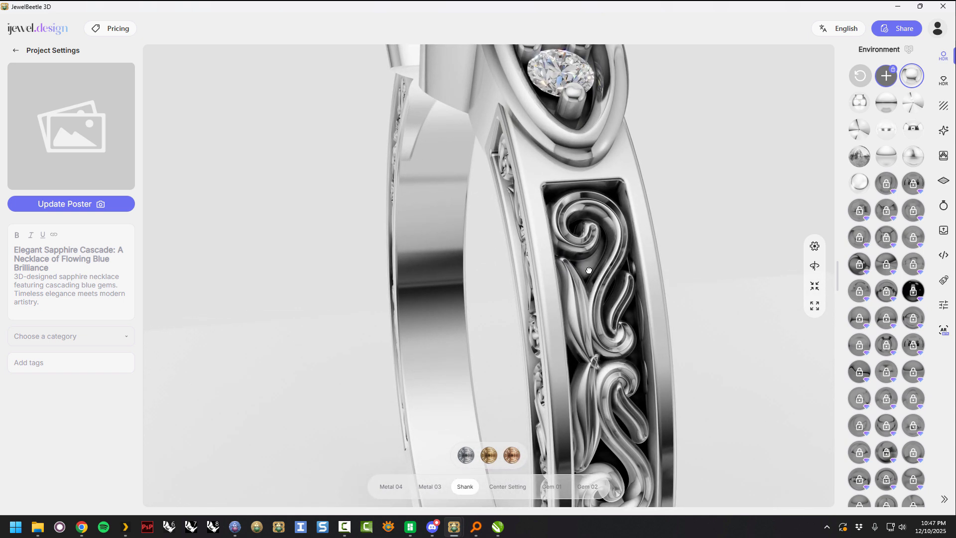
click(589, 270)
scroll(572, 273, down, 5)
drag(569, 279, 635, 332)
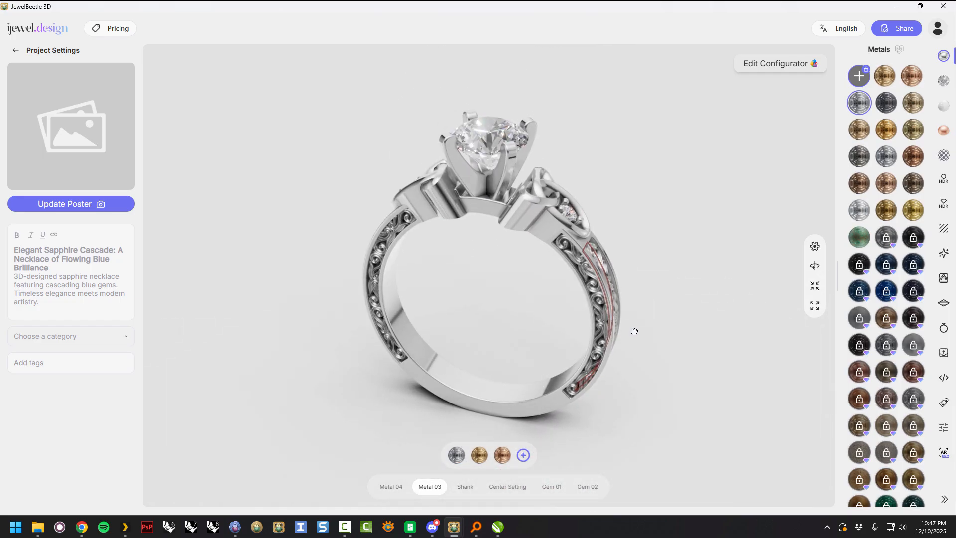
click(784, 70)
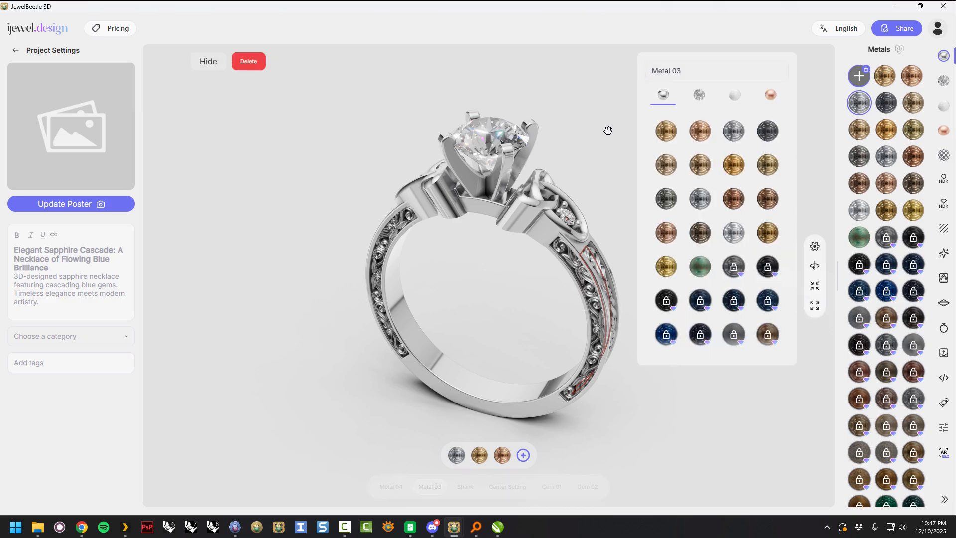
click(681, 73)
drag(679, 71, 652, 70)
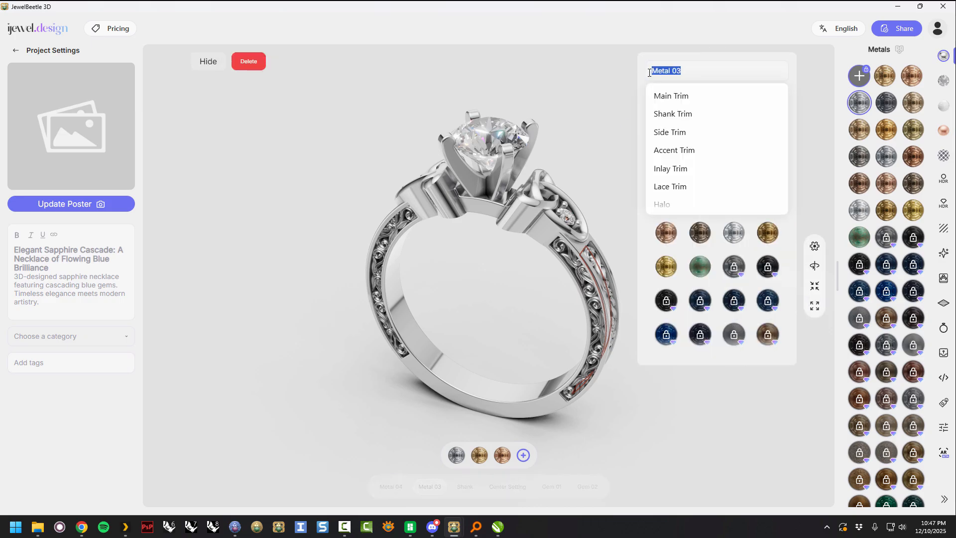
text(Engraving Background)
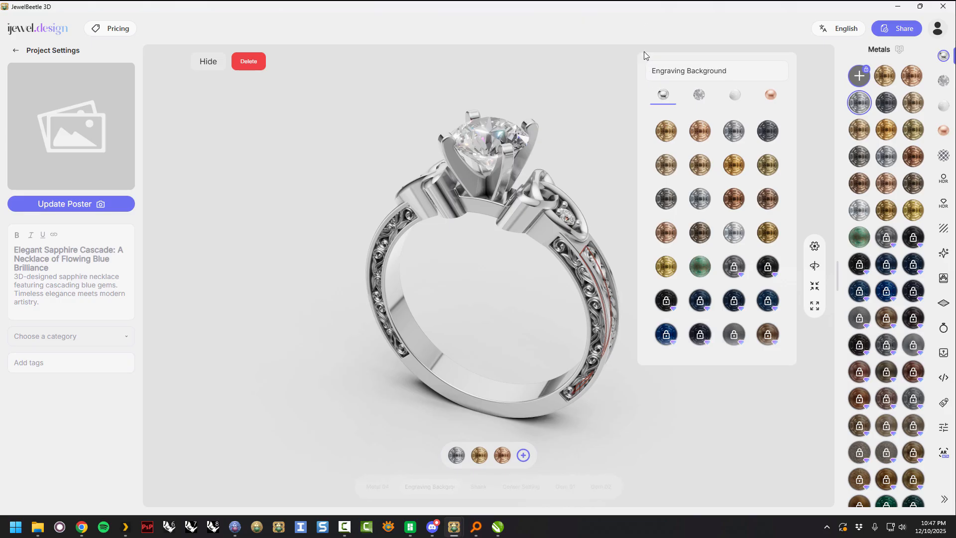
click(606, 102)
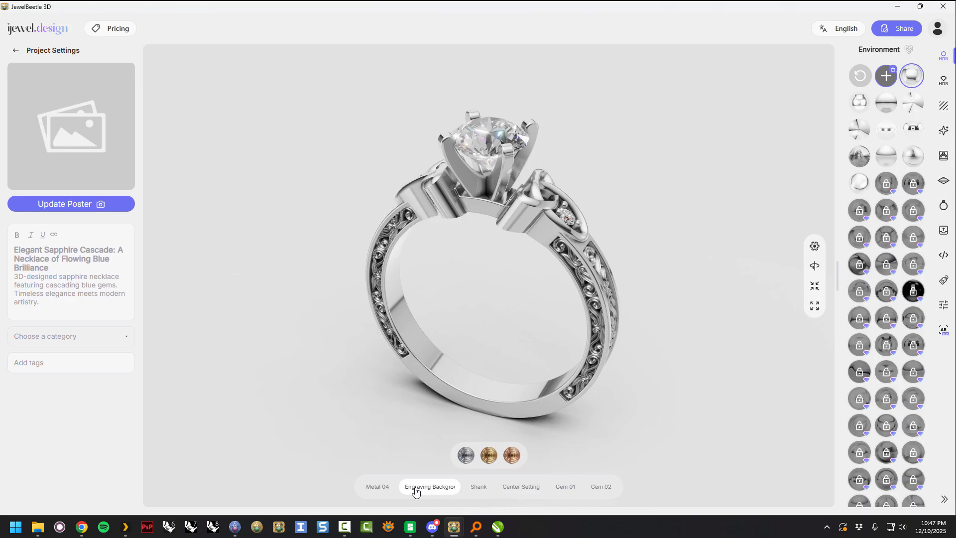
- Rename the configurator label of the knot-shaped shoulder piece beside the head as Trinity Knot
click(376, 489)
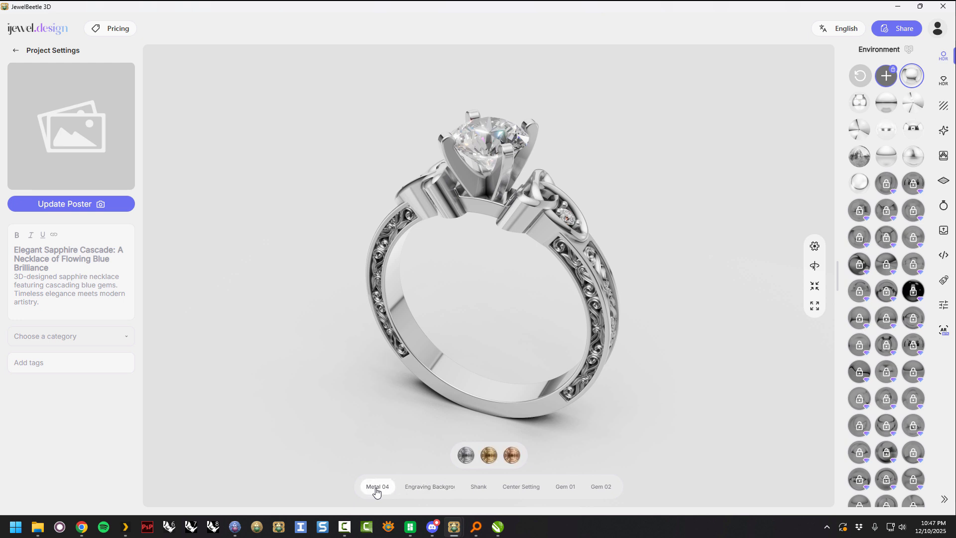
click(528, 218)
click(781, 64)
click(702, 72)
drag(702, 72, 630, 66)
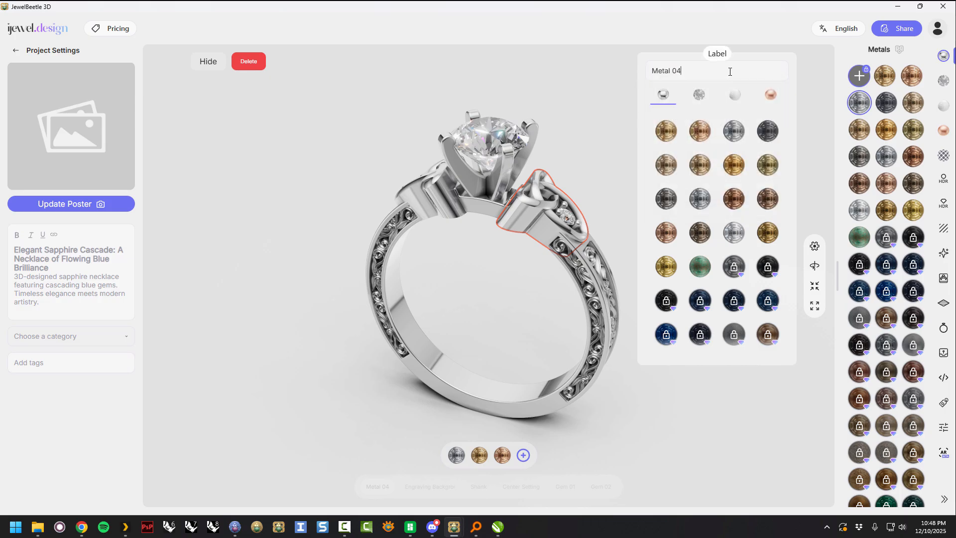
key(BackSpace)
key(BackSpace)
key(BackSpace)
key(BackSpace)
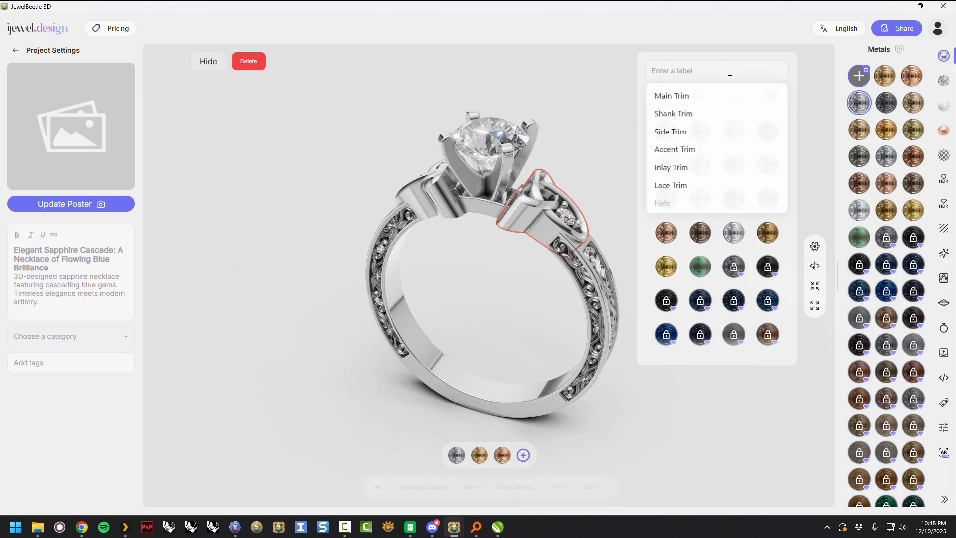
text(Tri)
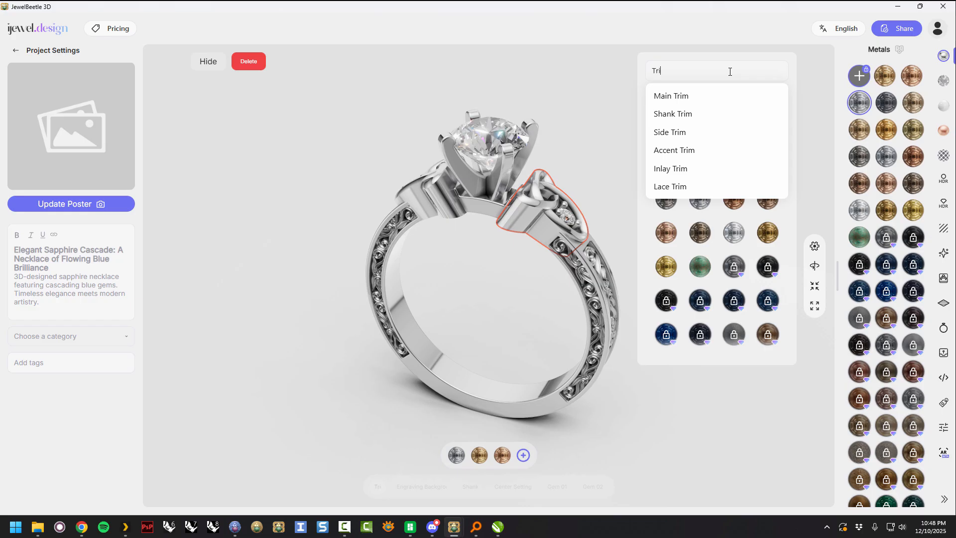
text(nity Knot)
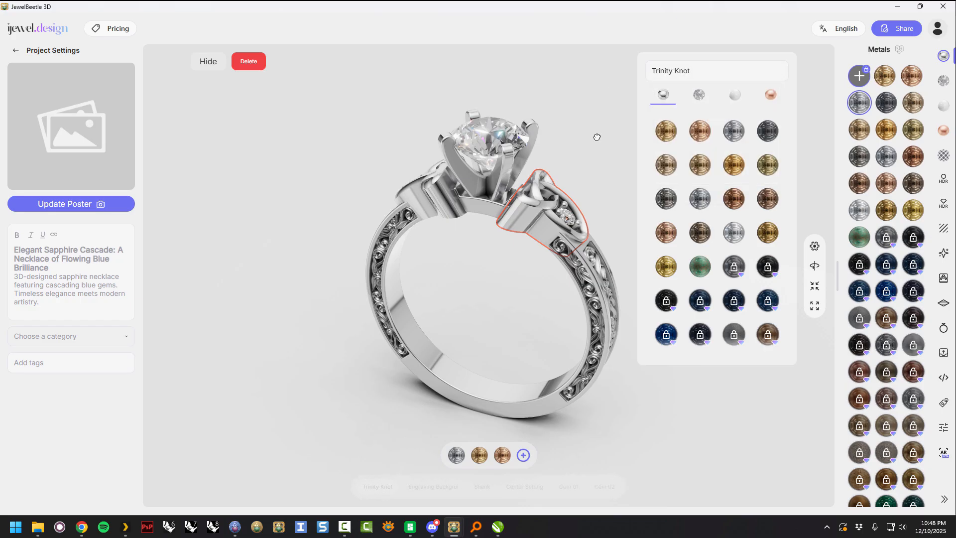
click(597, 137)
- Set the configurator label of the large center stone to the suggested name Center Gem
mouse_move(668, 249)
mouse_down()
mouse_move(628, 252)
mouse_move(663, 262)
mouse_up()
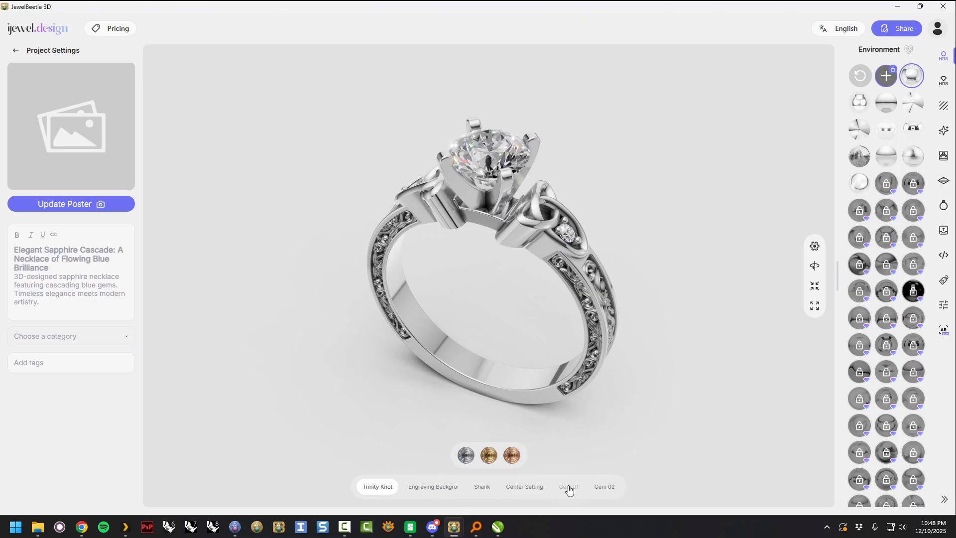
click(503, 143)
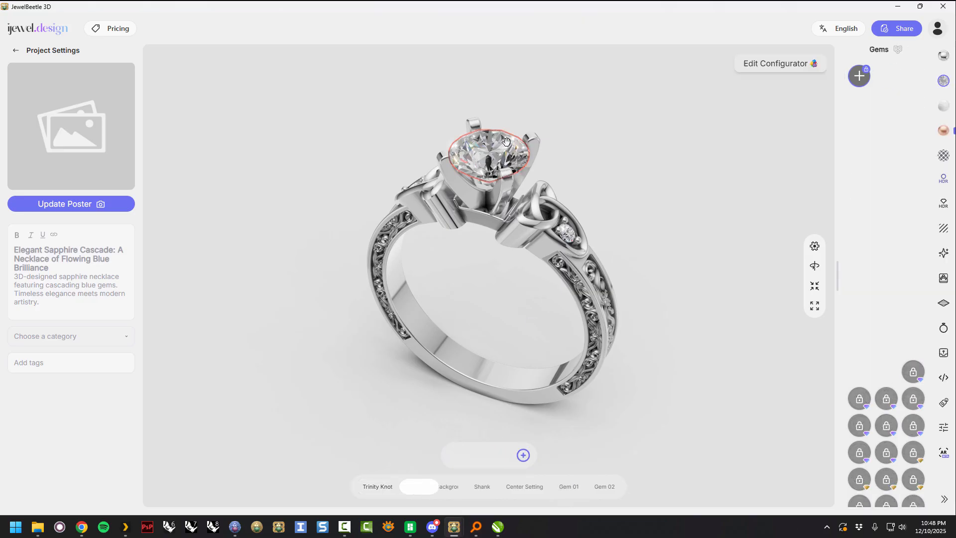
click(772, 64)
click(698, 68)
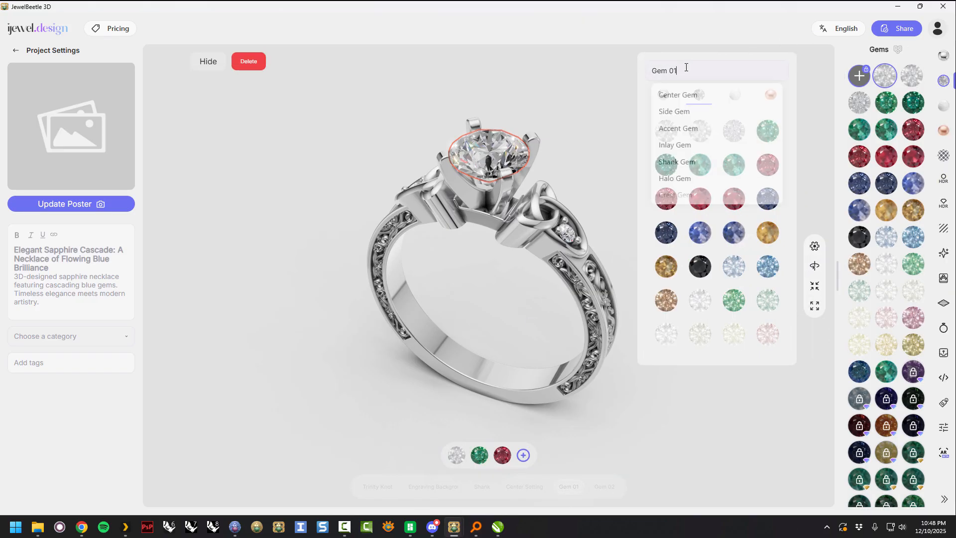
click(688, 96)
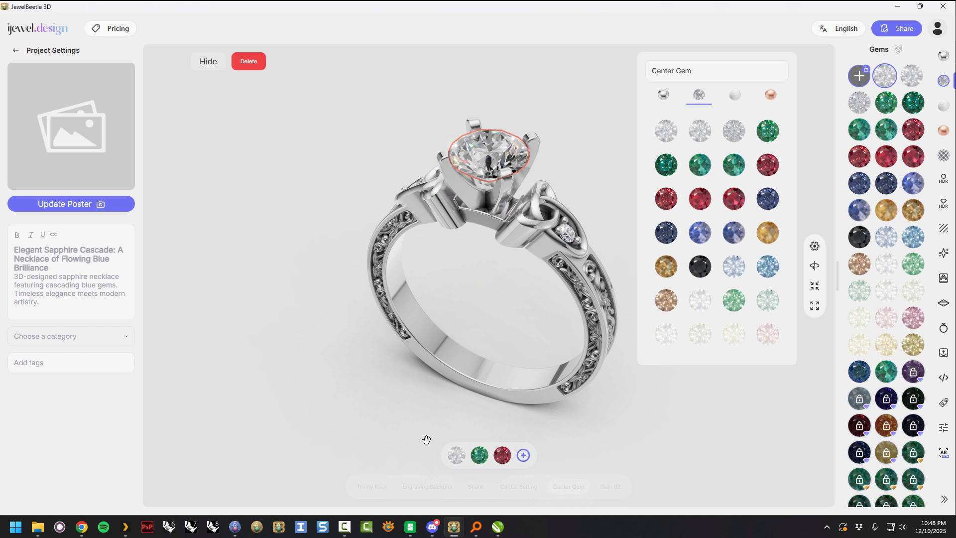
click(613, 150)
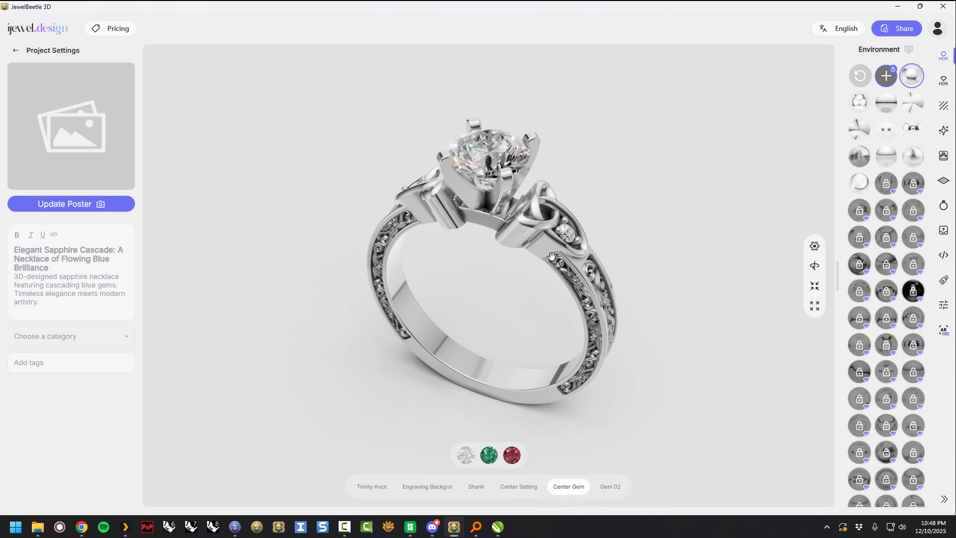
- Set the configurator label of the small stone in the trinity knot to the suggested name Accent Gem
click(568, 234)
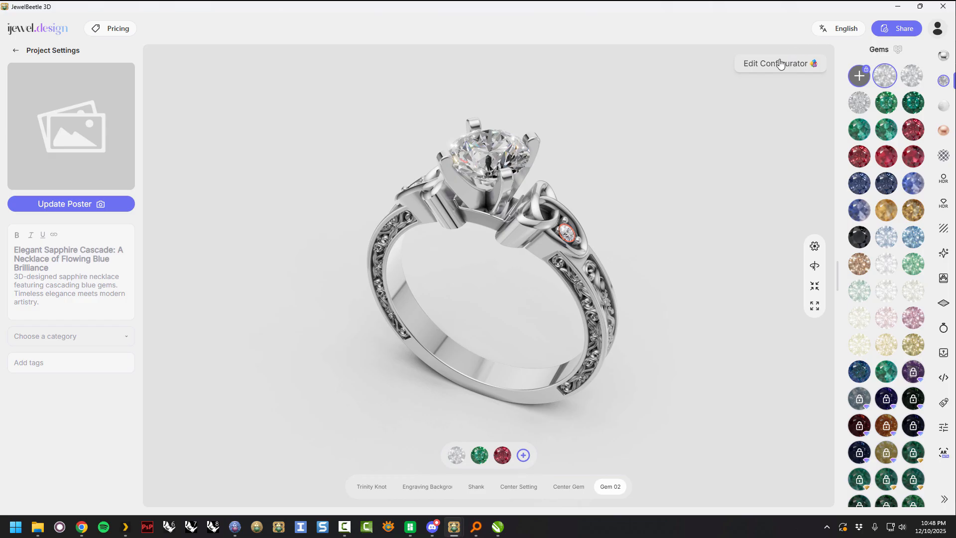
click(781, 63)
click(692, 70)
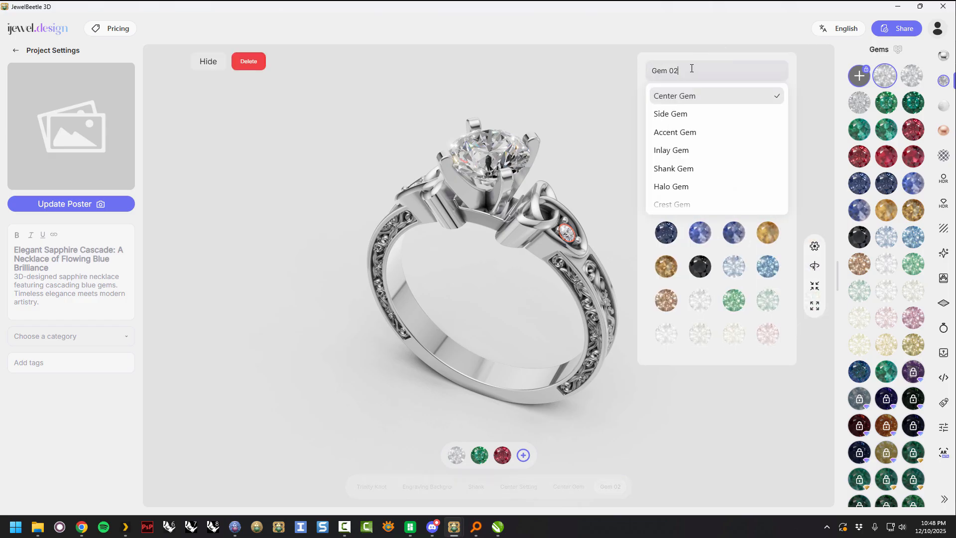
click(676, 131)
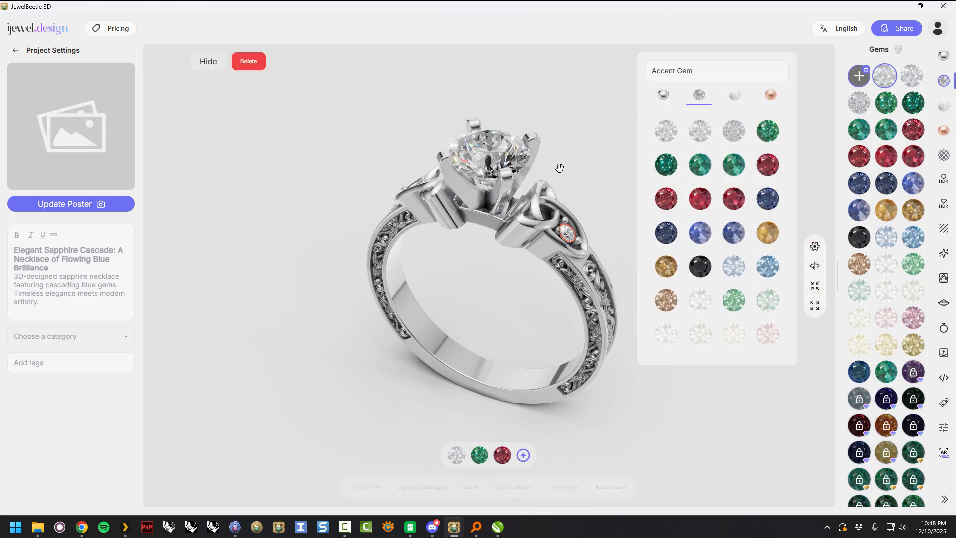
click(578, 163)
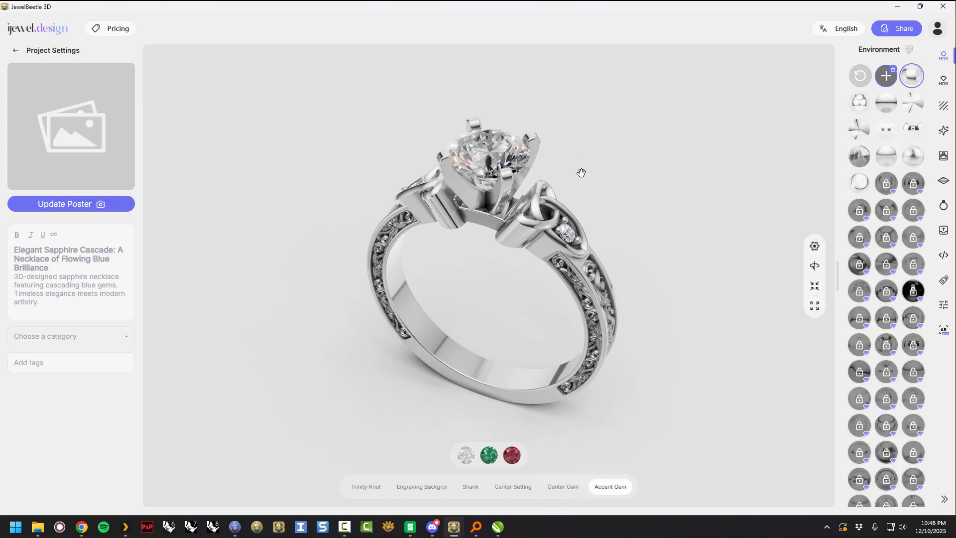
- Add a dark grey metal and a dark brown metal to the Engraving Background configurator options
drag(650, 294, 626, 288)
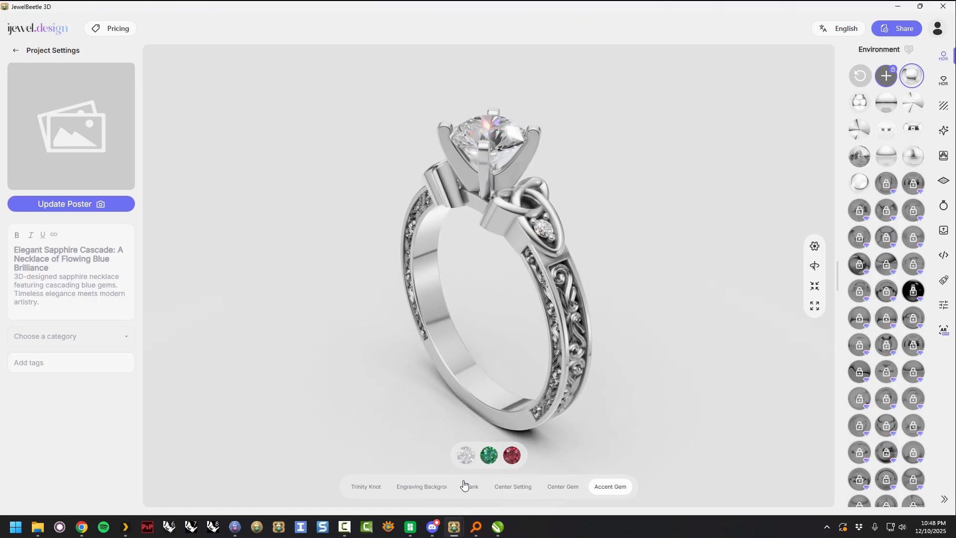
scroll(562, 304, up, 6)
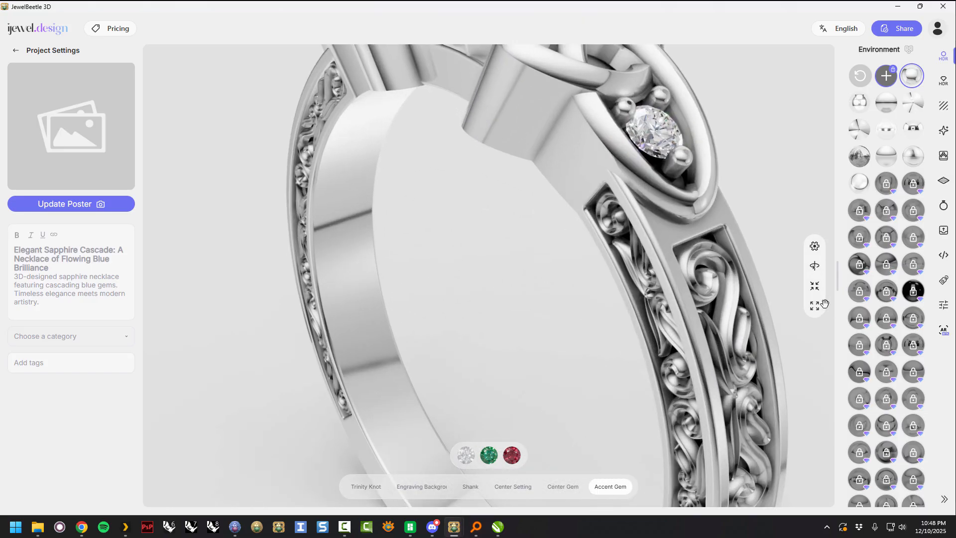
drag(777, 221, 586, 287)
click(587, 287)
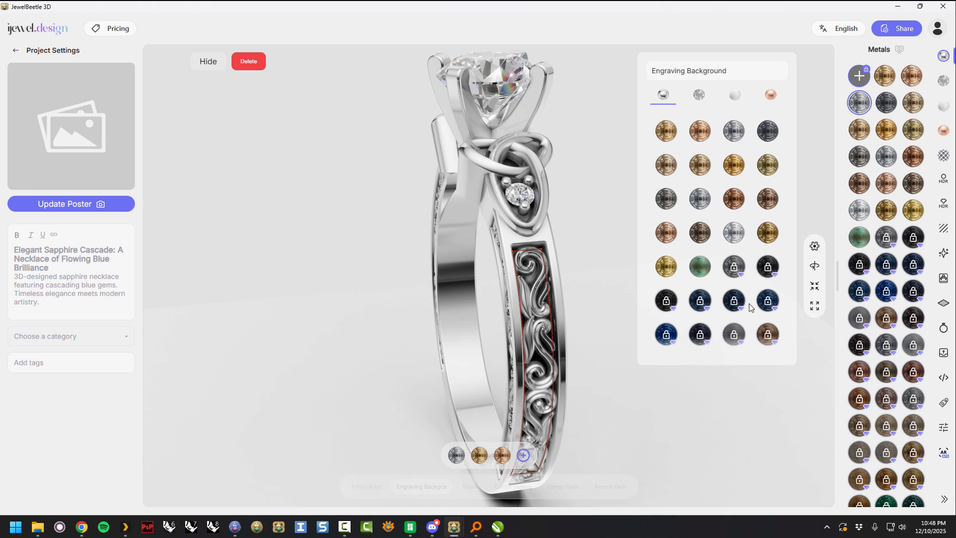
click(767, 131)
scroll(777, 245, down, 5)
scroll(748, 246, down, 2)
scroll(737, 239, up, 5)
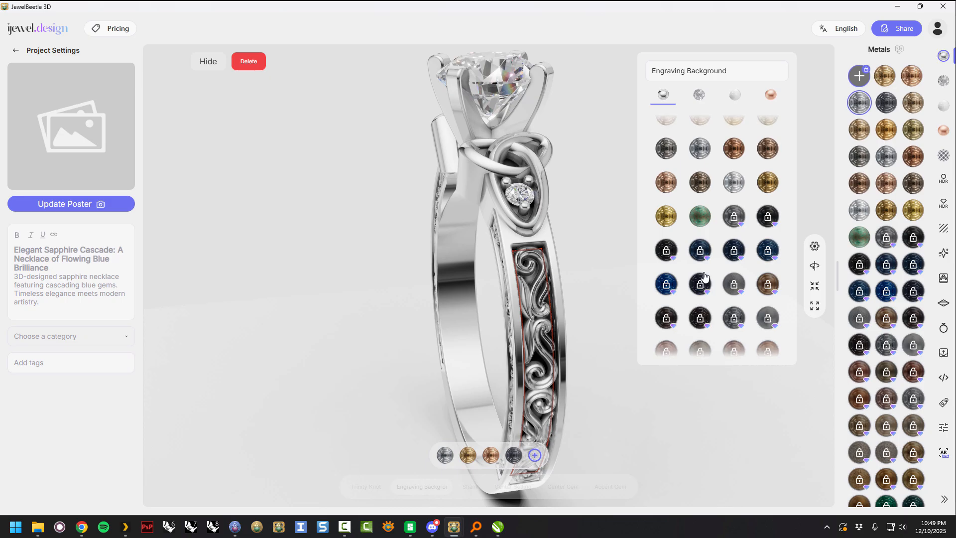
scroll(725, 264, up, 2)
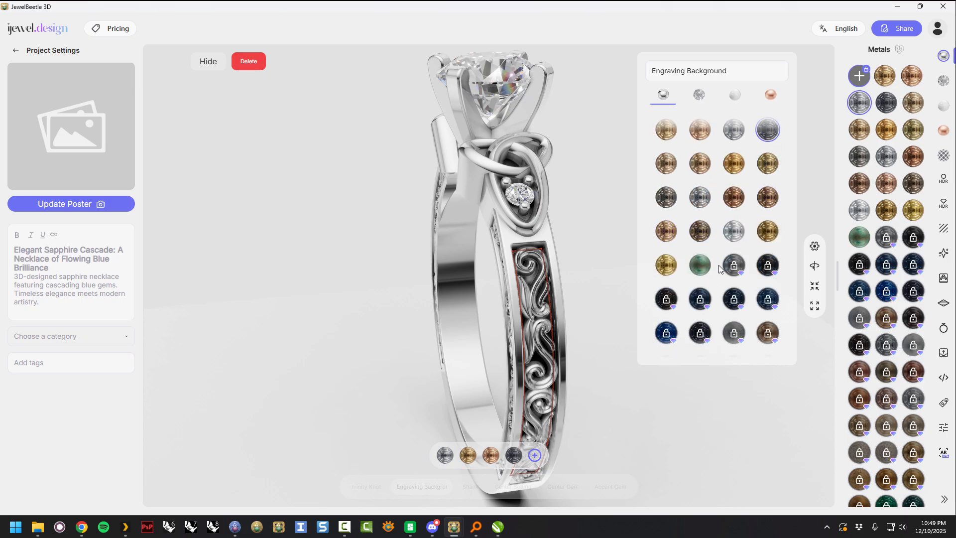
click(699, 233)
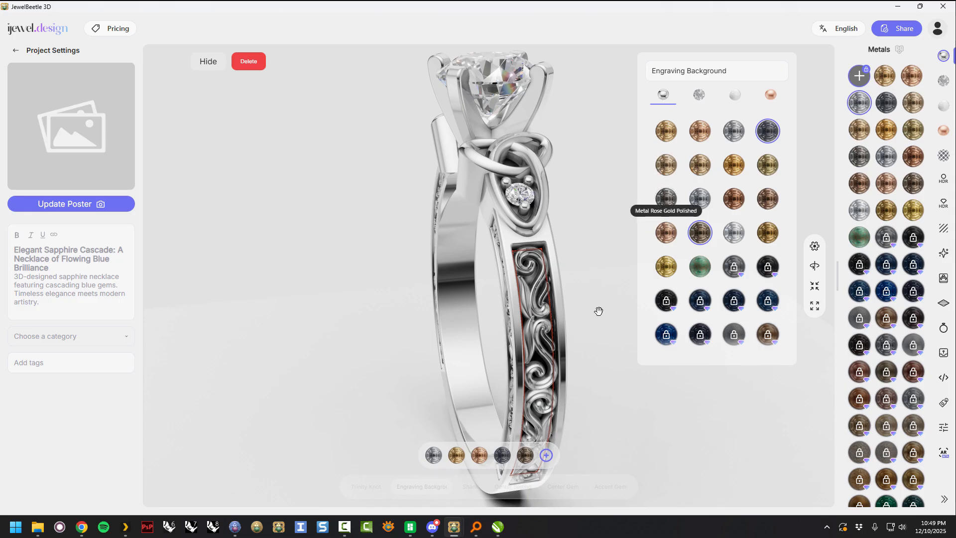
click(610, 301)
- Apply the yellow gold option to the Shank through the configurator
drag(622, 290, 646, 297)
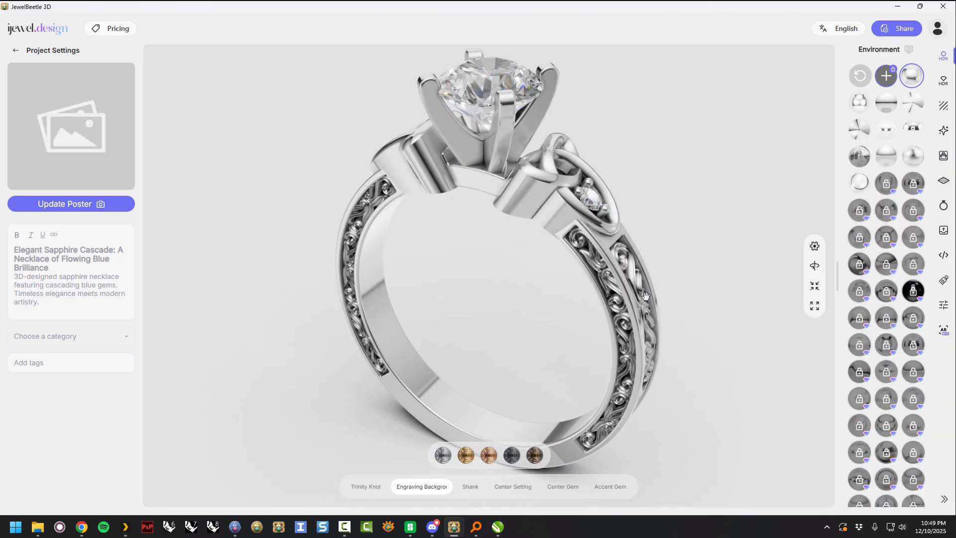
scroll(641, 266, down, 3)
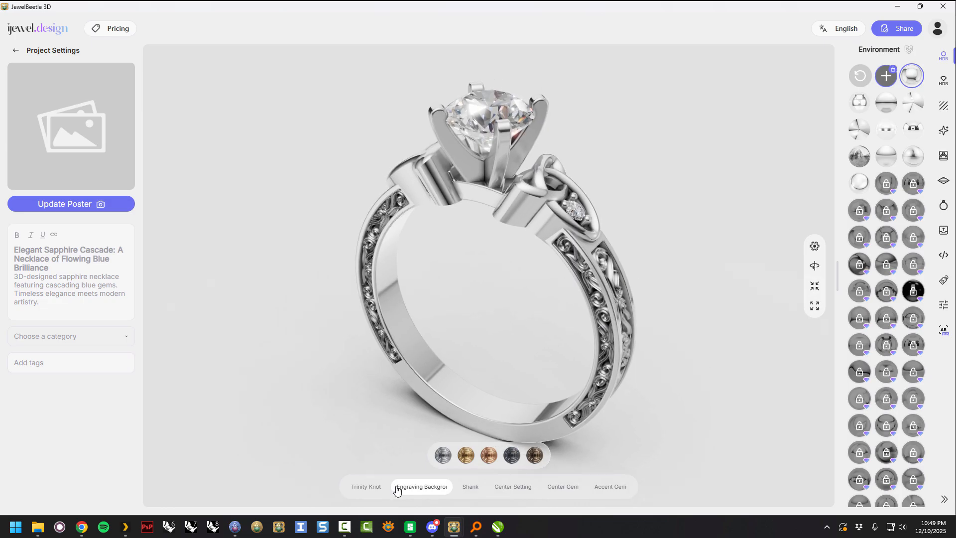
click(469, 487)
click(489, 455)
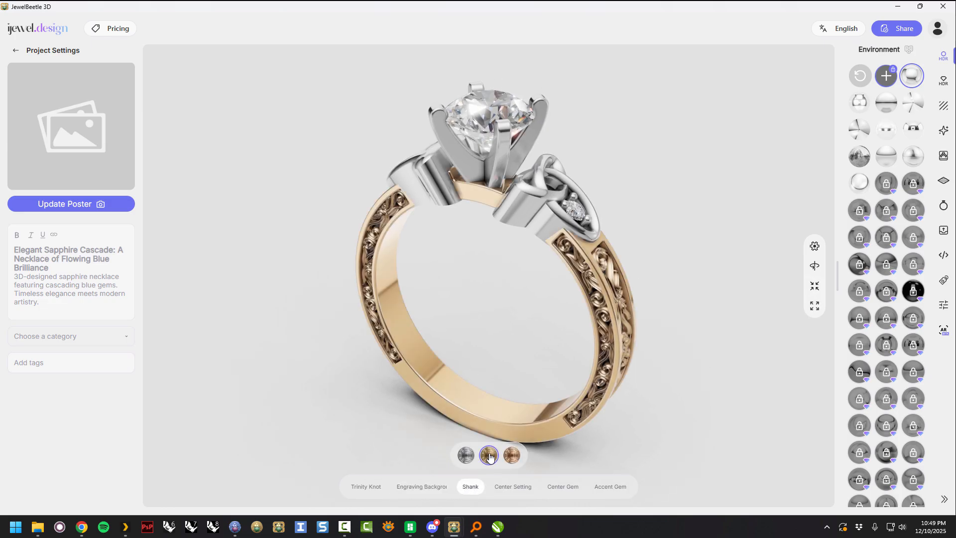
- Apply the dark brown metal option to the Engraving Background and inspect the engraved band from several angles
drag(696, 352, 675, 327)
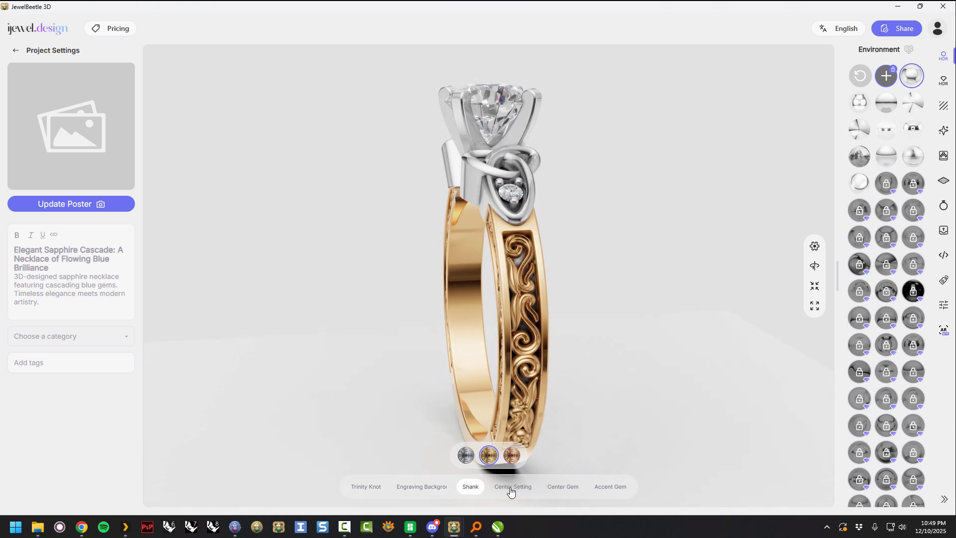
click(431, 492)
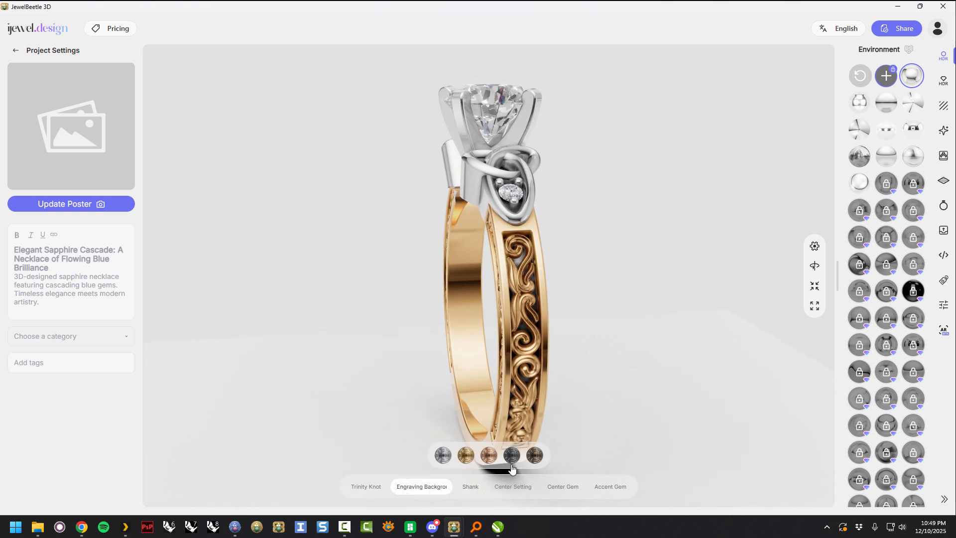
click(535, 455)
drag(562, 323, 625, 307)
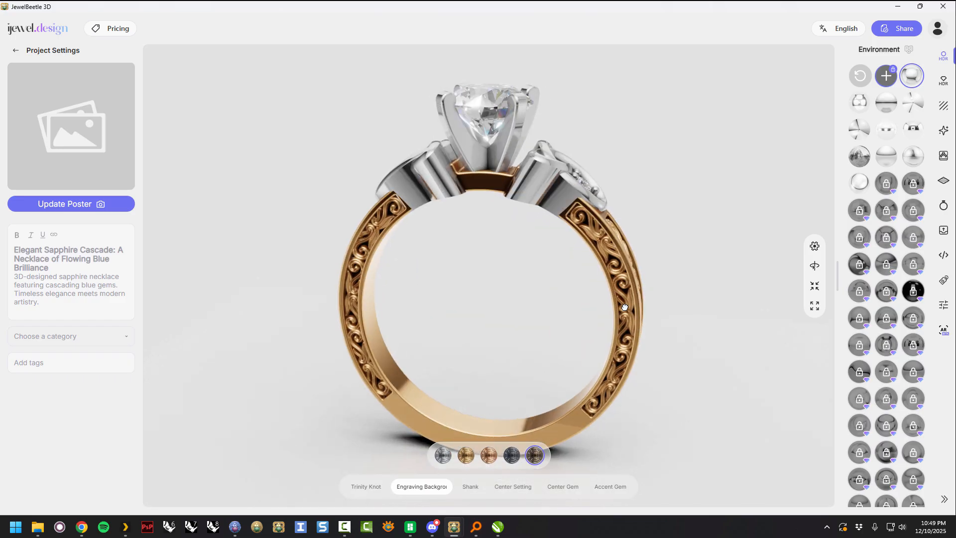
scroll(619, 258, up, 6)
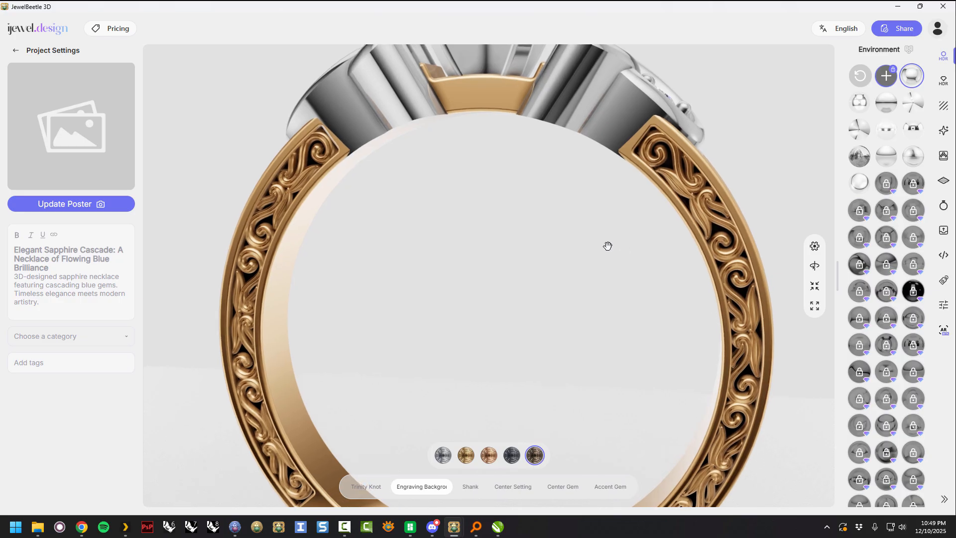
scroll(607, 246, down, 6)
drag(587, 255, 550, 282)
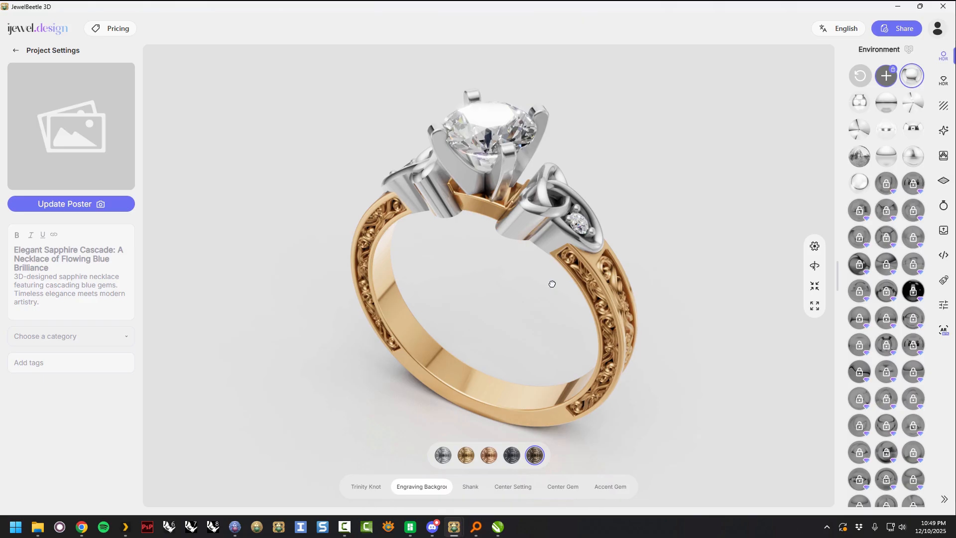
- Apply the yellow gold option to the Trinity Knot through the configurator and inspect the ring from several angles
click(375, 490)
mouse_move(512, 318)
mouse_down()
mouse_move(483, 312)
mouse_move(499, 318)
mouse_move(553, 293)
mouse_move(608, 299)
mouse_move(523, 312)
mouse_move(517, 324)
mouse_up()
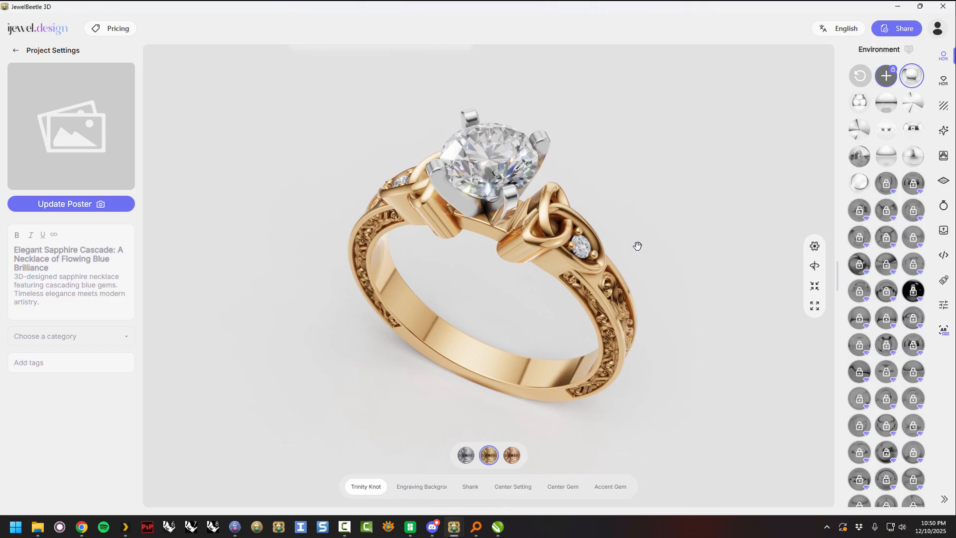
drag(640, 235, 696, 243)
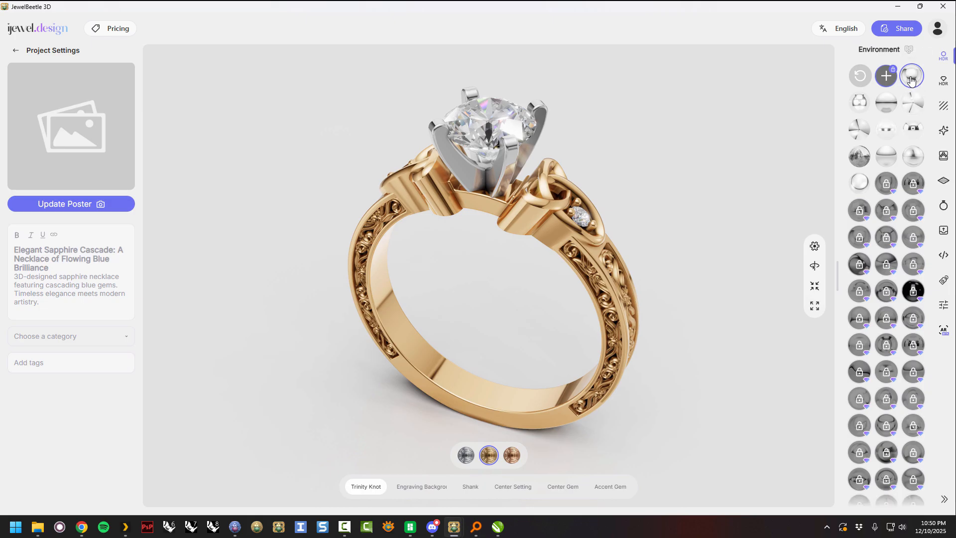
- Try four alternative environment presets from the second and third rows on the ring, and return to the original environment preset
click(858, 107)
mouse_move(739, 123)
mouse_down()
mouse_move(703, 128)
mouse_move(696, 109)
mouse_move(719, 103)
mouse_move(724, 131)
mouse_up()
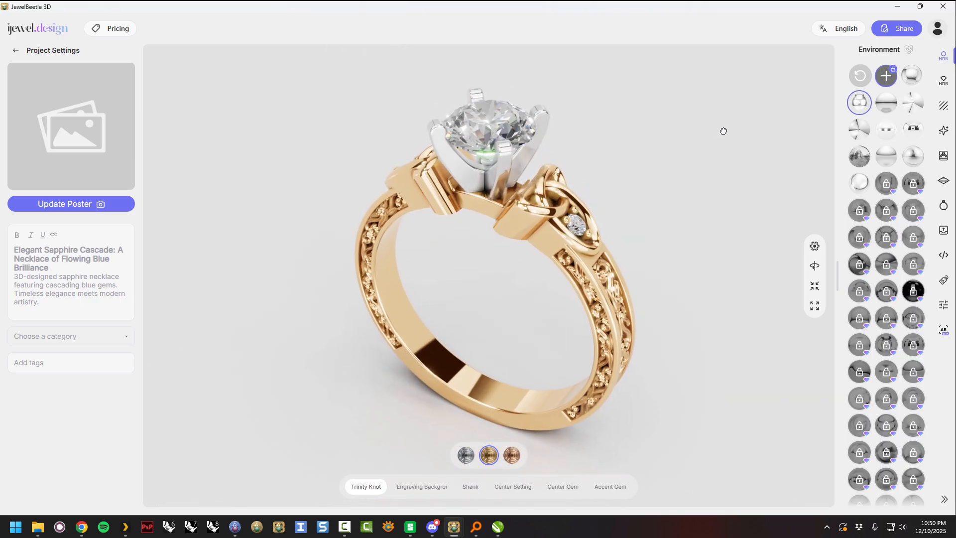
click(885, 110)
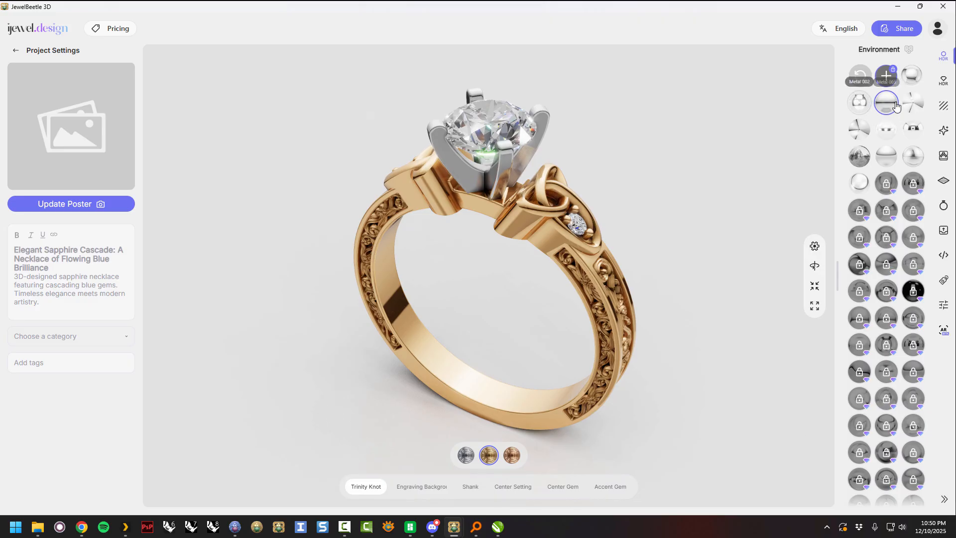
mouse_move(721, 203)
mouse_down()
mouse_move(706, 171)
mouse_move(696, 174)
mouse_move(722, 184)
mouse_move(727, 206)
mouse_up()
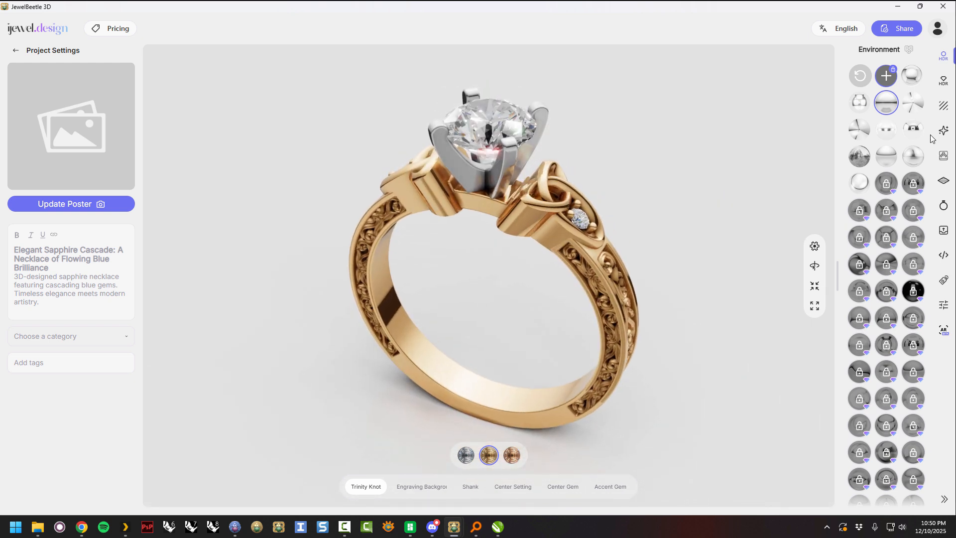
click(915, 108)
mouse_move(750, 182)
mouse_down()
mouse_move(745, 158)
mouse_move(732, 163)
mouse_move(749, 194)
mouse_up()
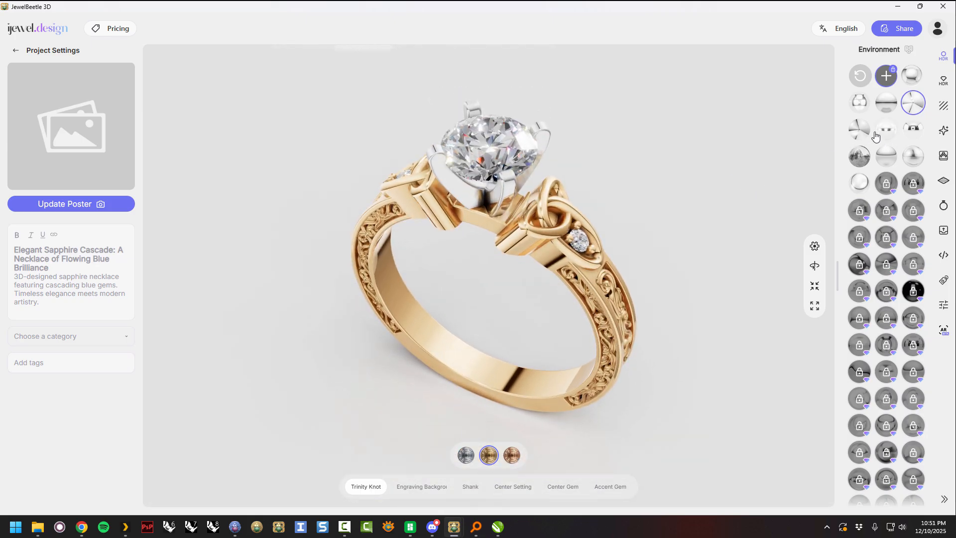
click(914, 131)
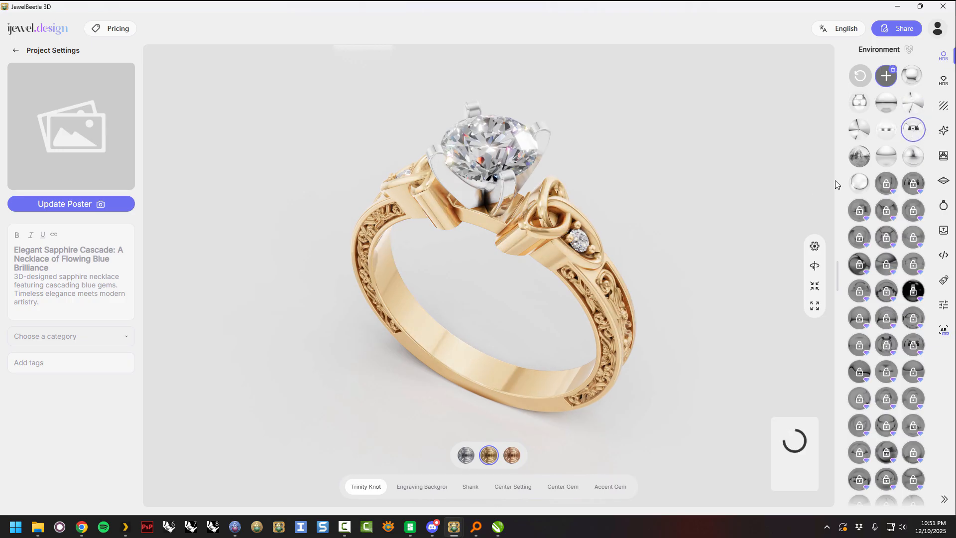
mouse_move(751, 222)
mouse_down()
mouse_move(764, 198)
mouse_move(747, 228)
mouse_move(762, 252)
mouse_move(751, 224)
mouse_up()
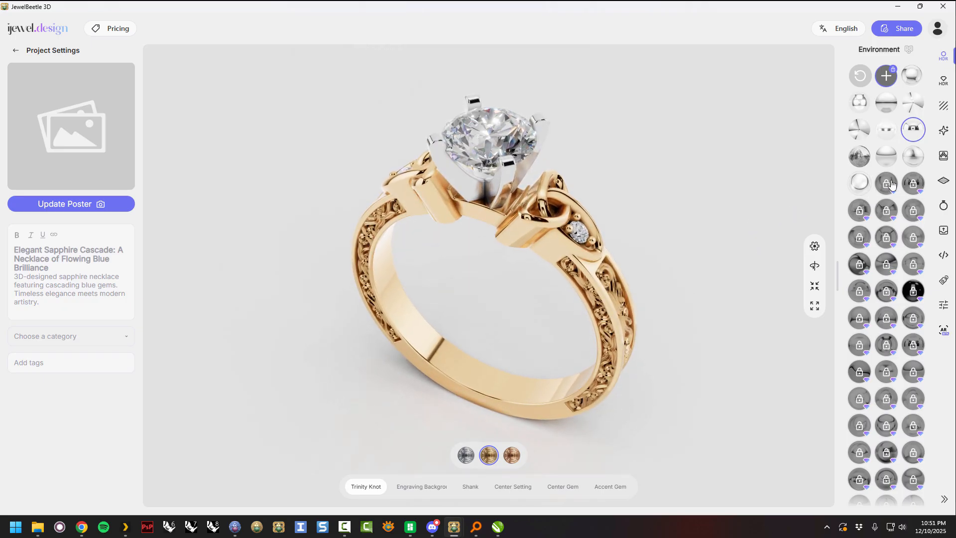
click(915, 77)
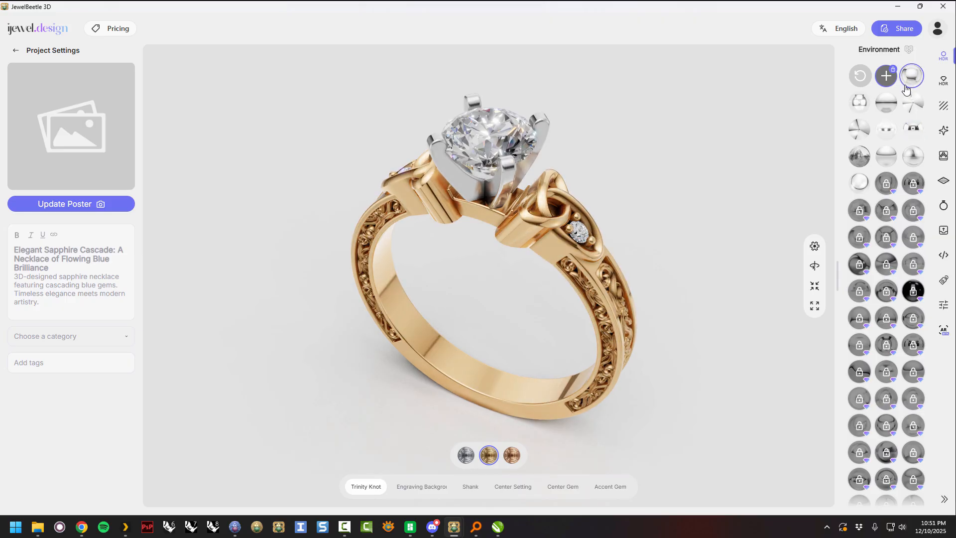
- Try the unlocked environment presets in the middle of the fourth row and start of the fifth, and restore the original one
click(887, 160)
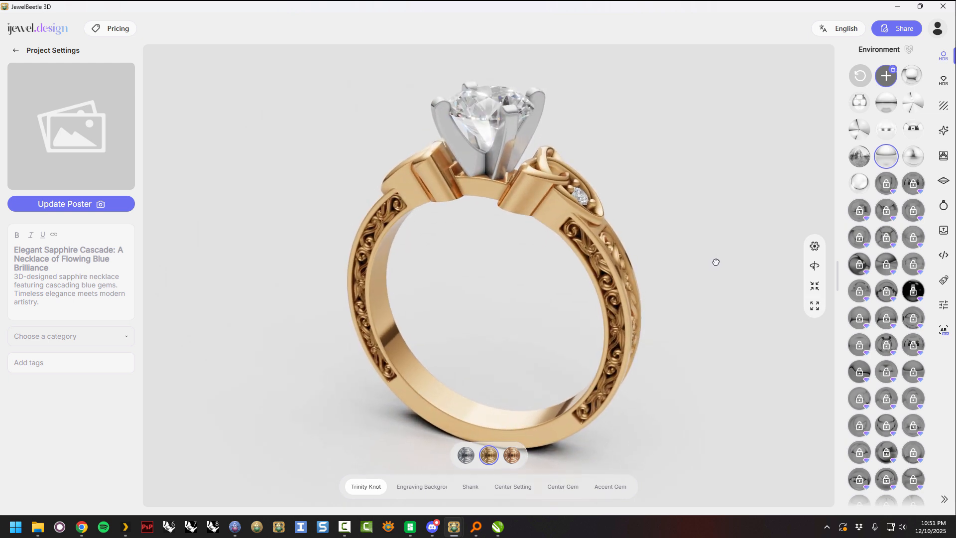
click(860, 184)
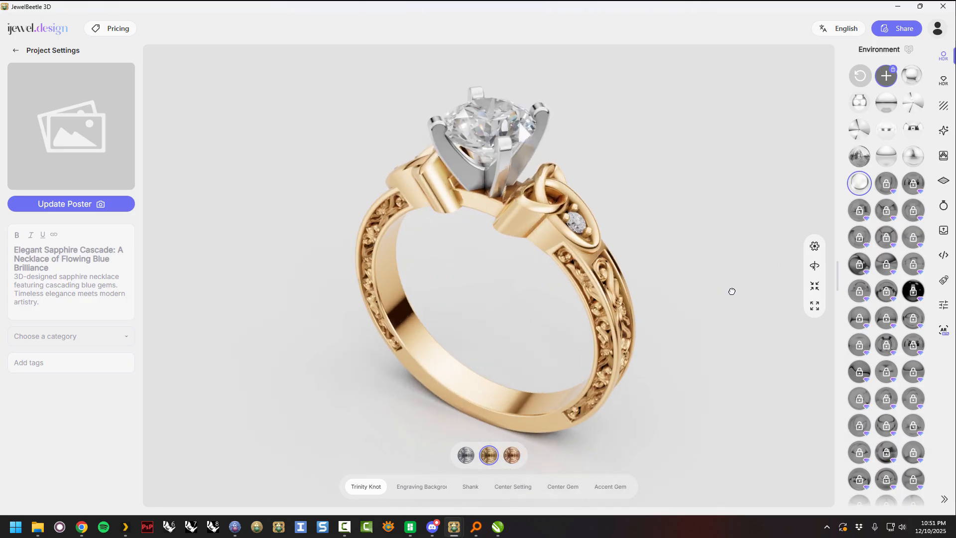
click(914, 78)
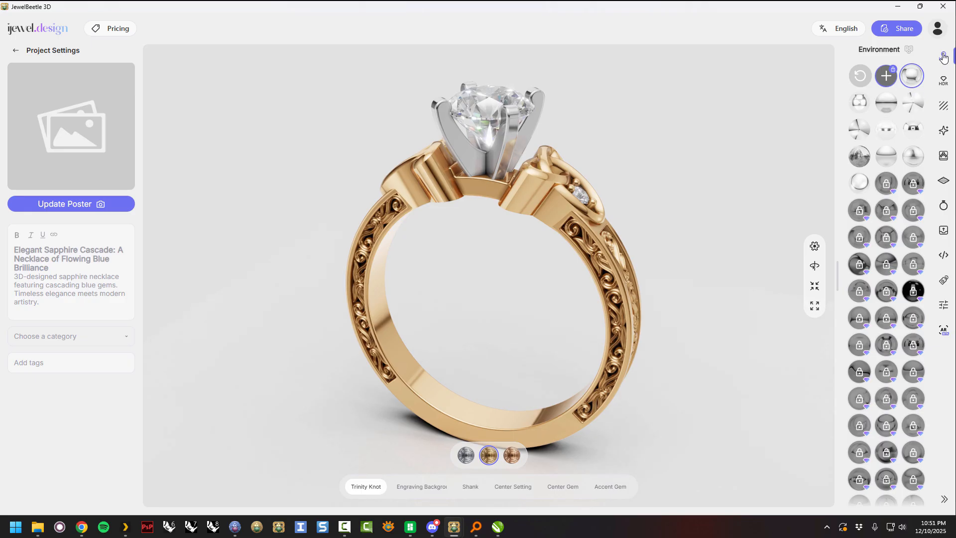
- Compare the first two gem environment presets of the second row on the center diamond from several angles
click(944, 84)
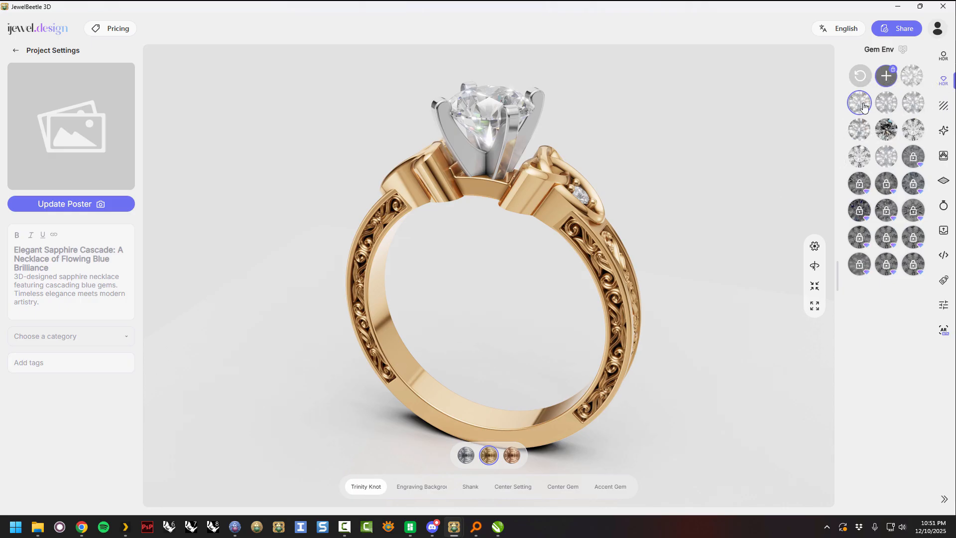
drag(703, 165, 701, 172)
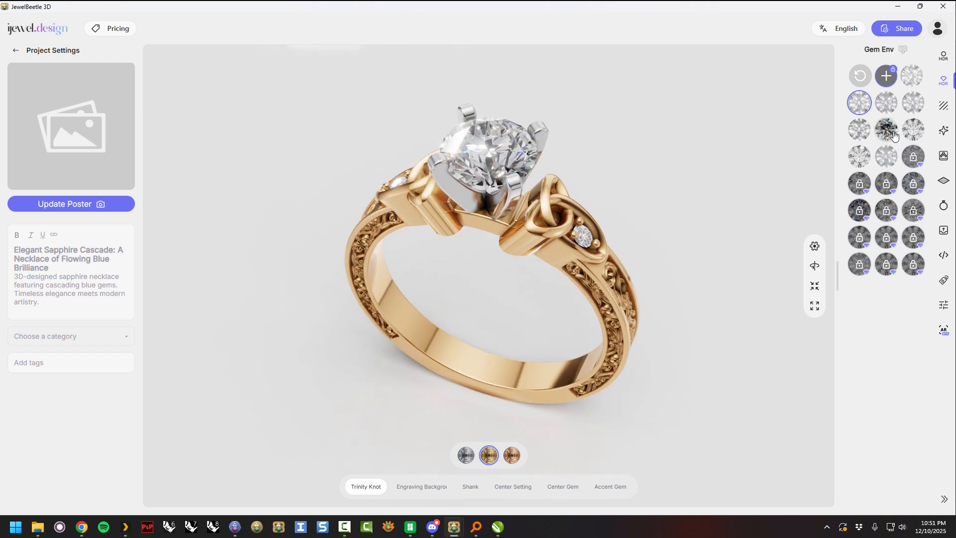
click(887, 103)
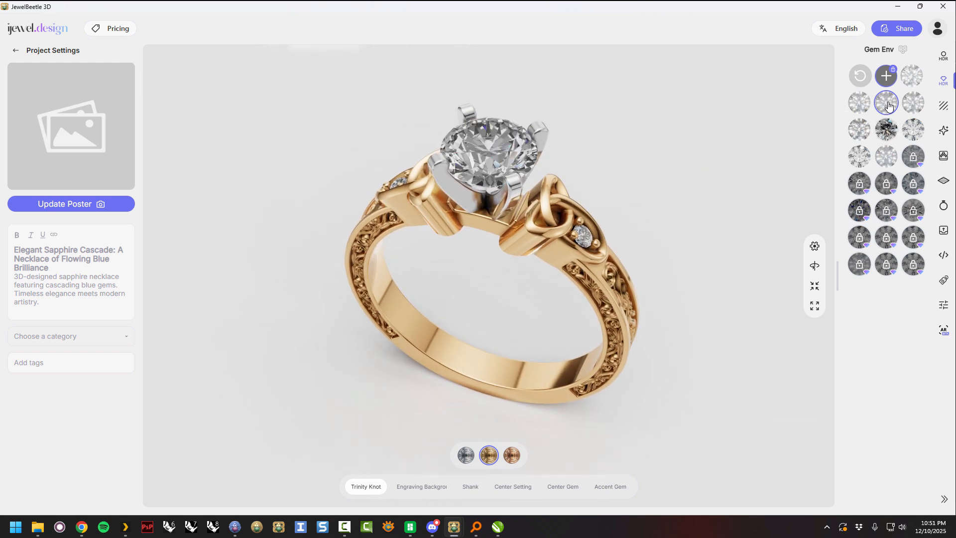
drag(517, 152, 638, 169)
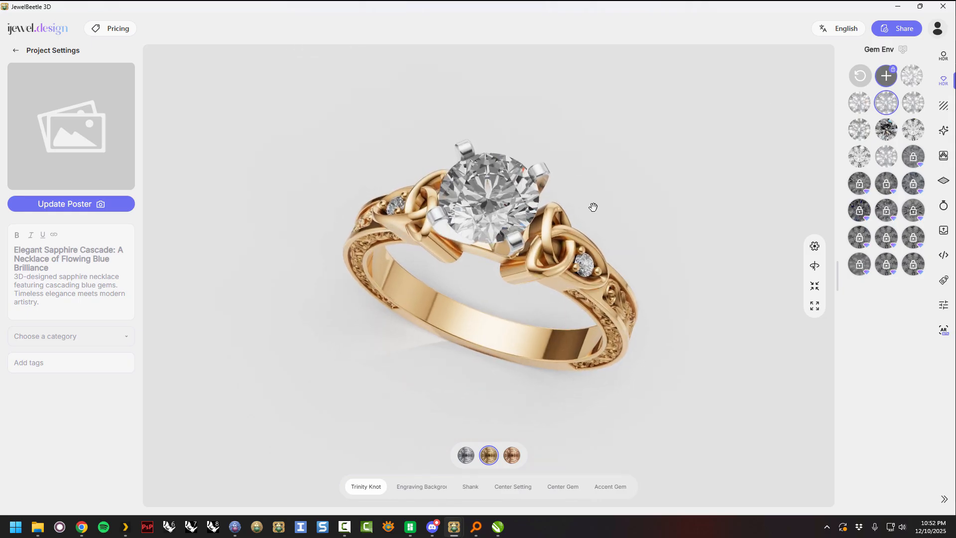
drag(594, 207, 601, 200)
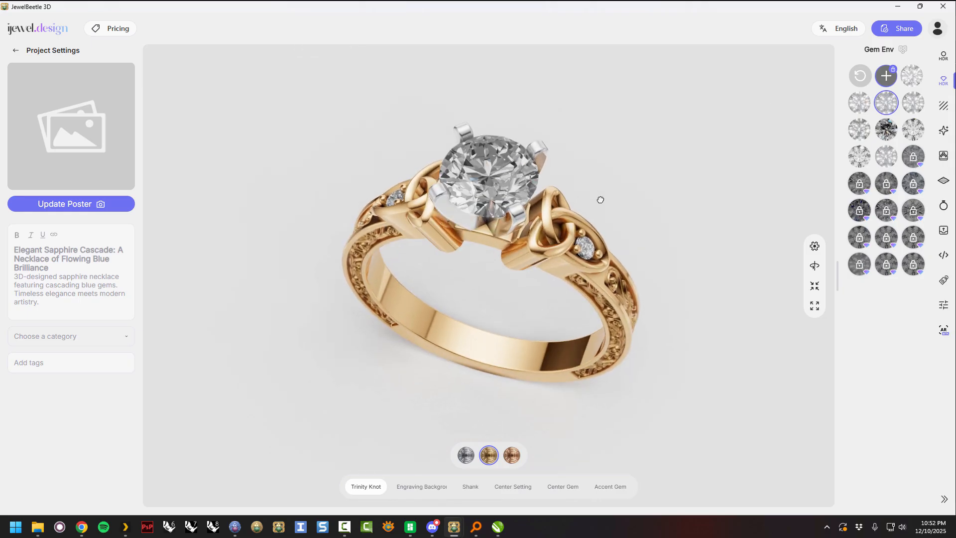
click(860, 103)
drag(693, 163, 700, 158)
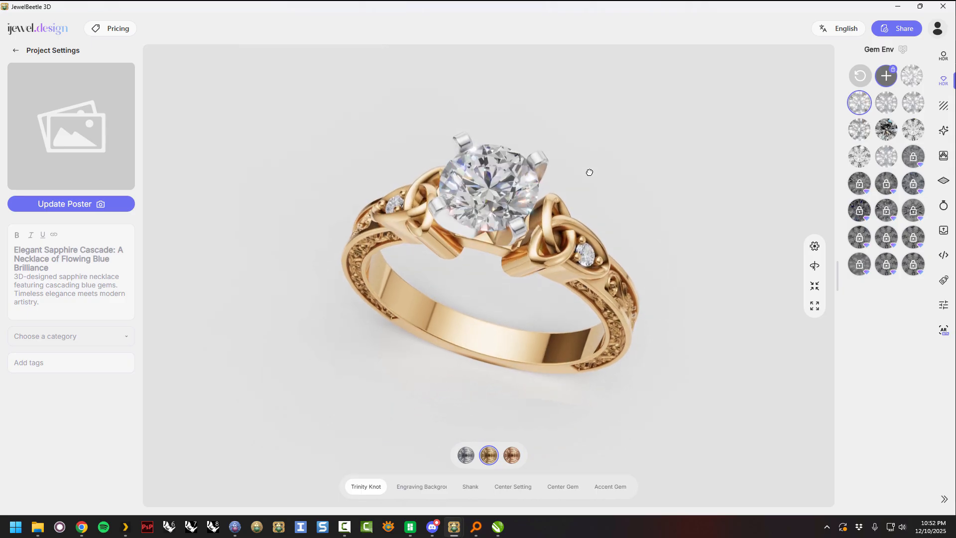
- Try the second and third gem environments of the second row and the dark, high-contrast one on the center diamond
click(886, 103)
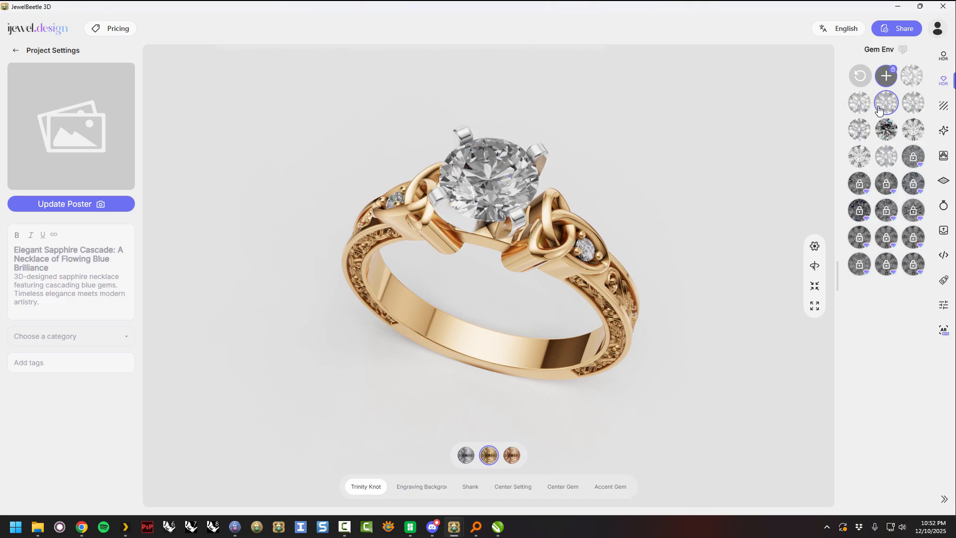
drag(696, 176, 695, 169)
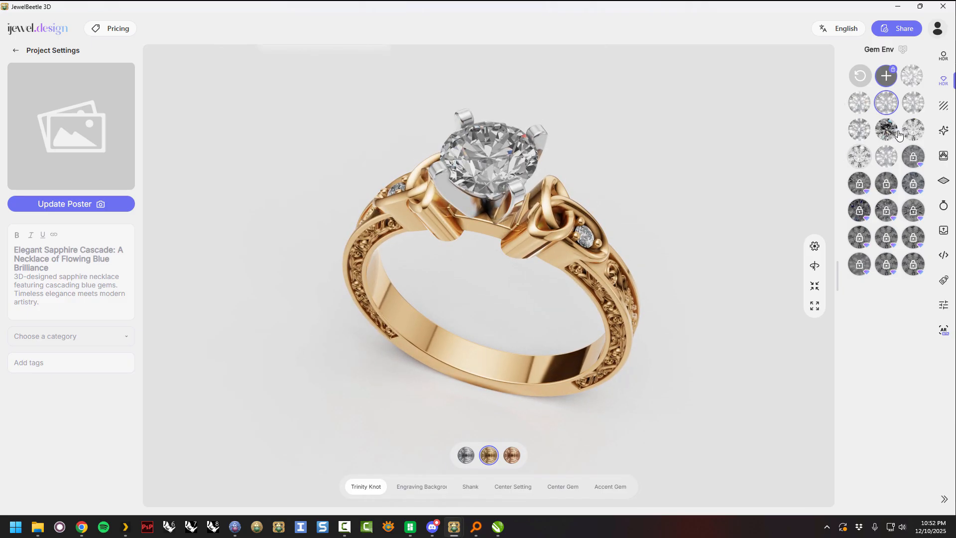
click(912, 107)
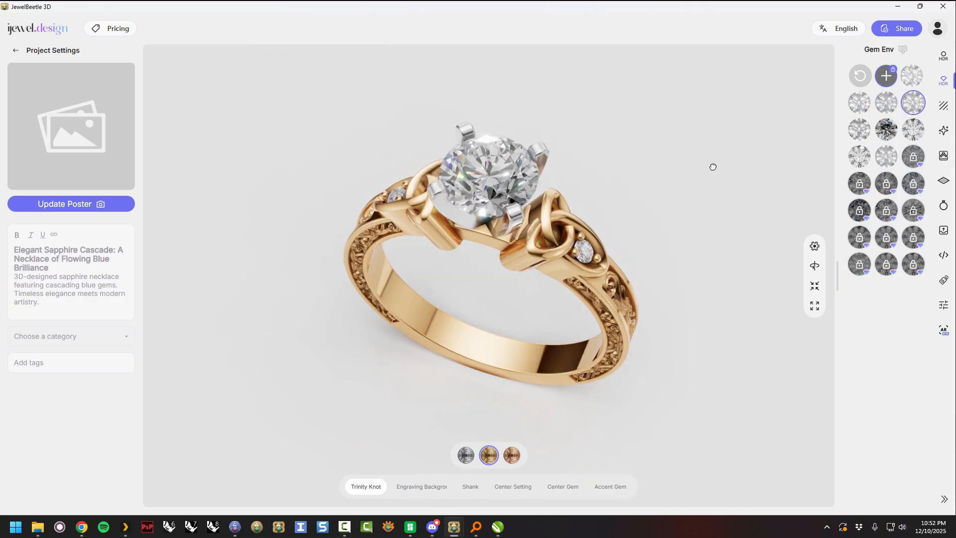
drag(716, 162, 715, 154)
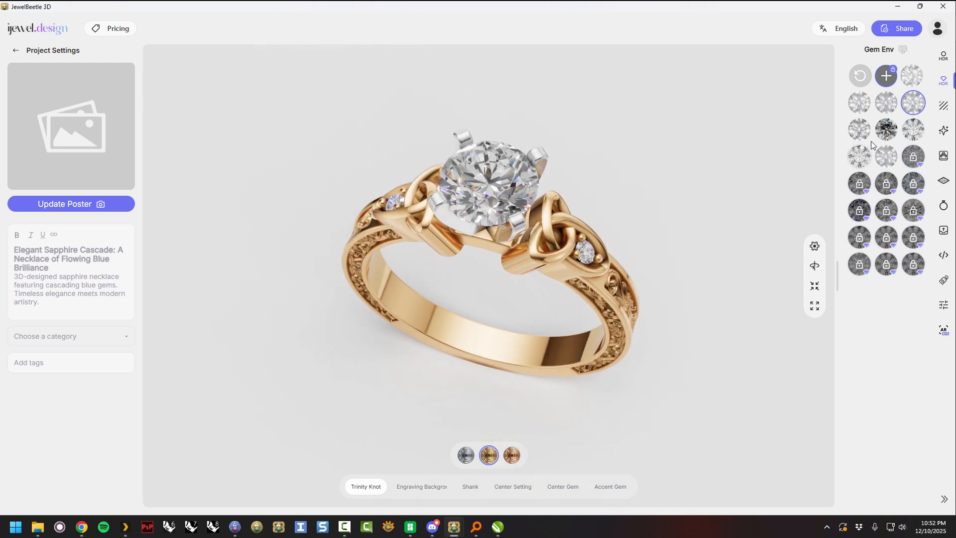
click(888, 130)
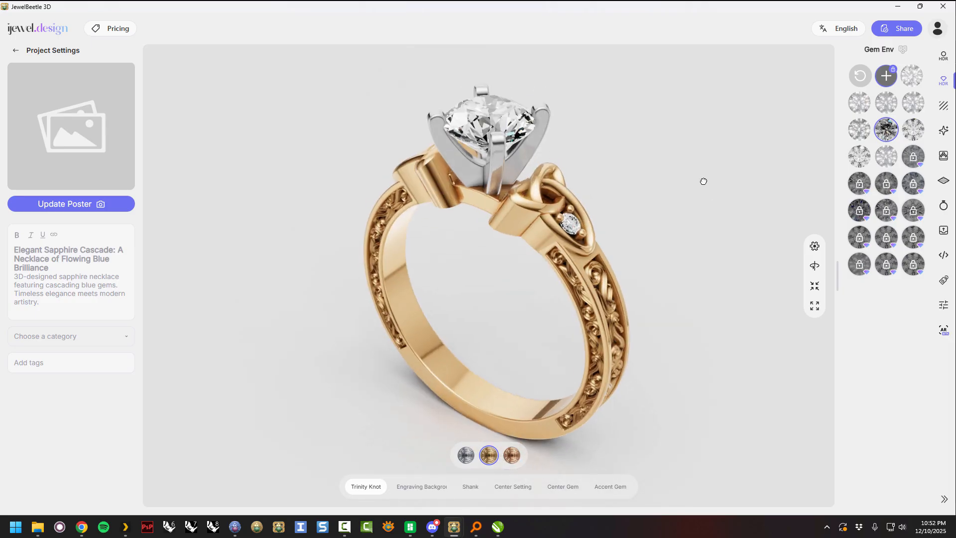
- Apply the red gem option to the Center Gem through the configurator
click(512, 129)
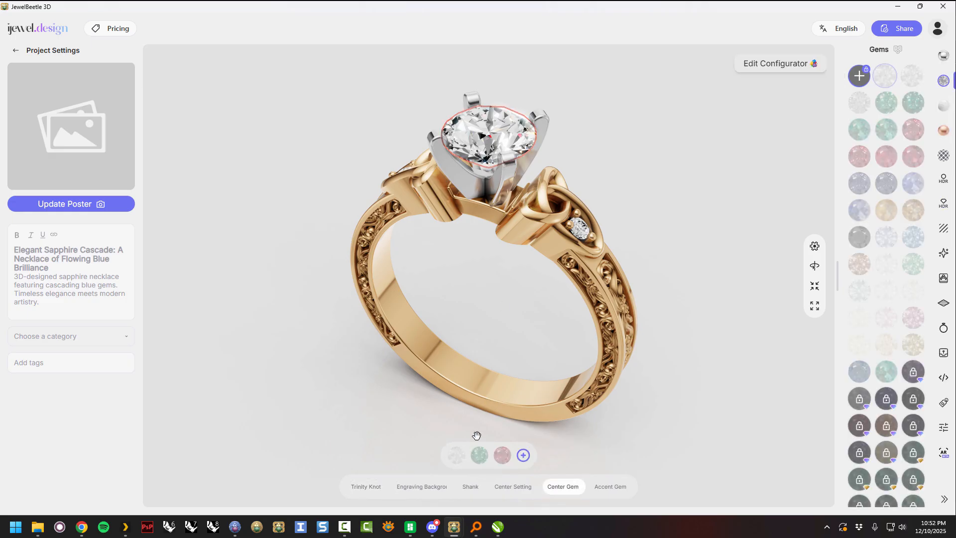
click(675, 234)
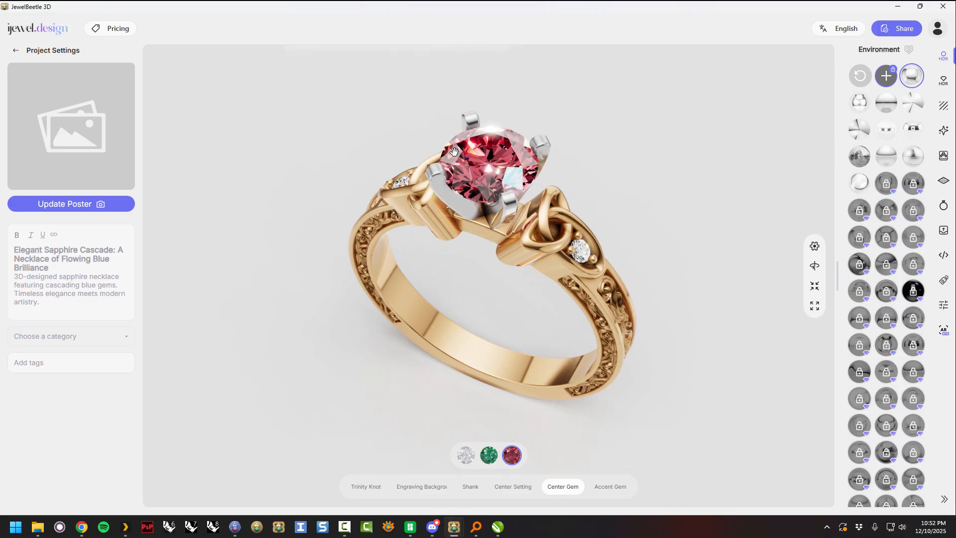
click(502, 141)
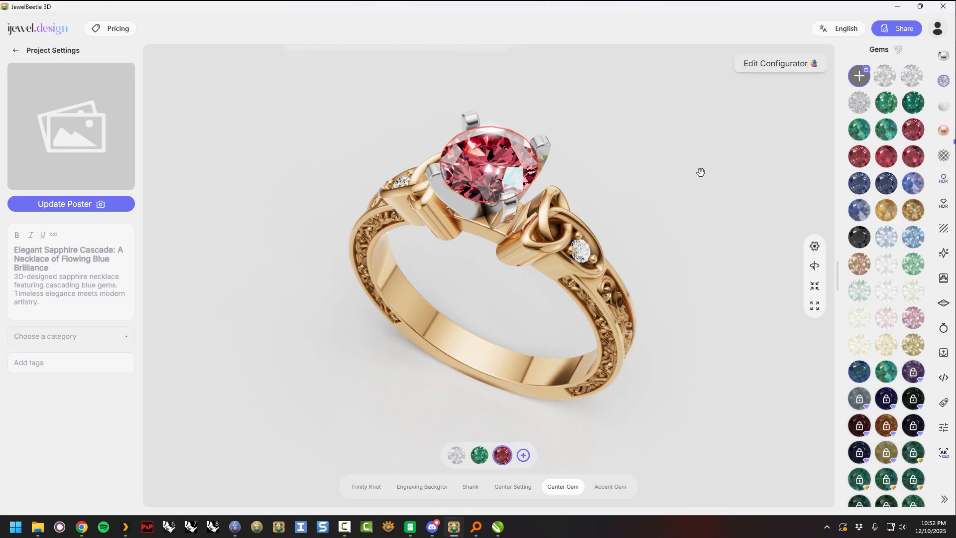
click(627, 157)
- Set the gem environment to the first preset of the second row and inspect the red center gem from several angles
click(945, 85)
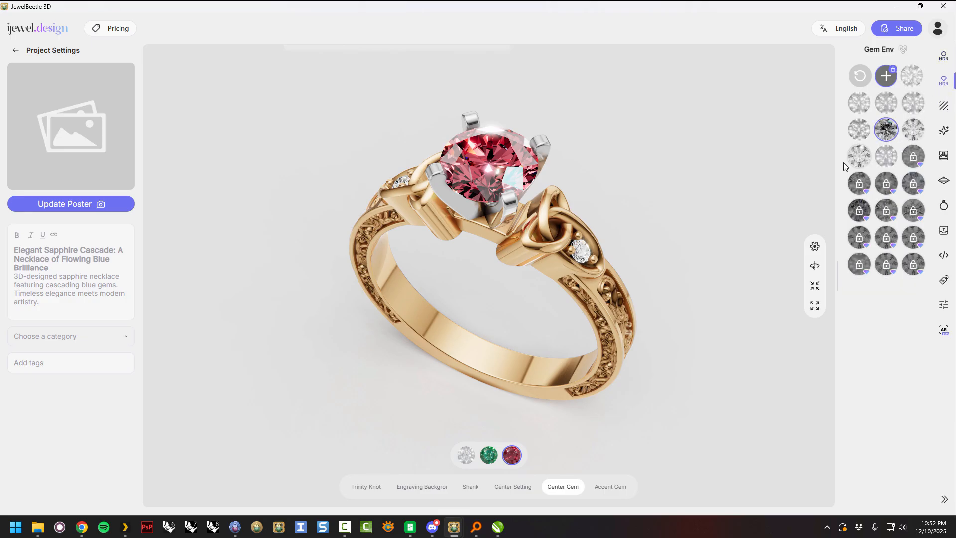
click(859, 103)
drag(715, 176, 751, 173)
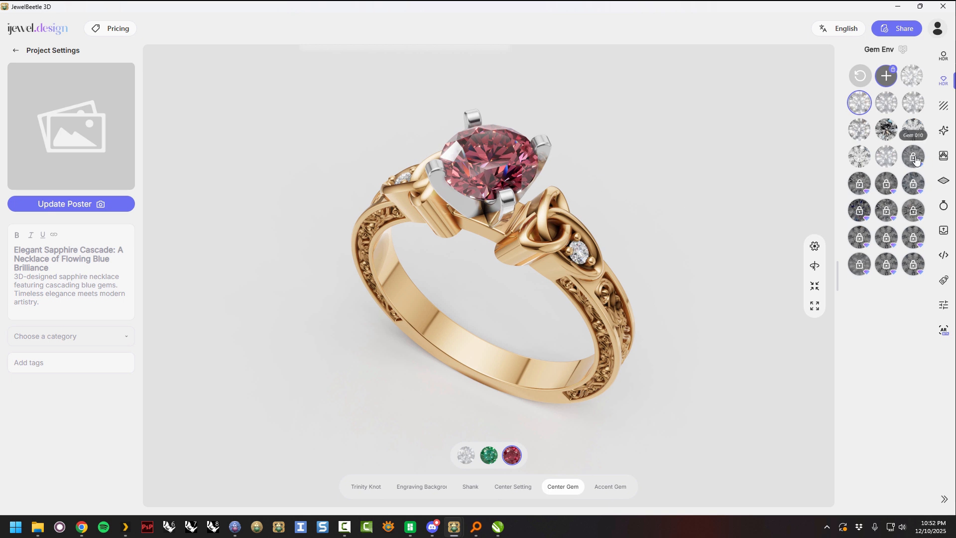
click(525, 158)
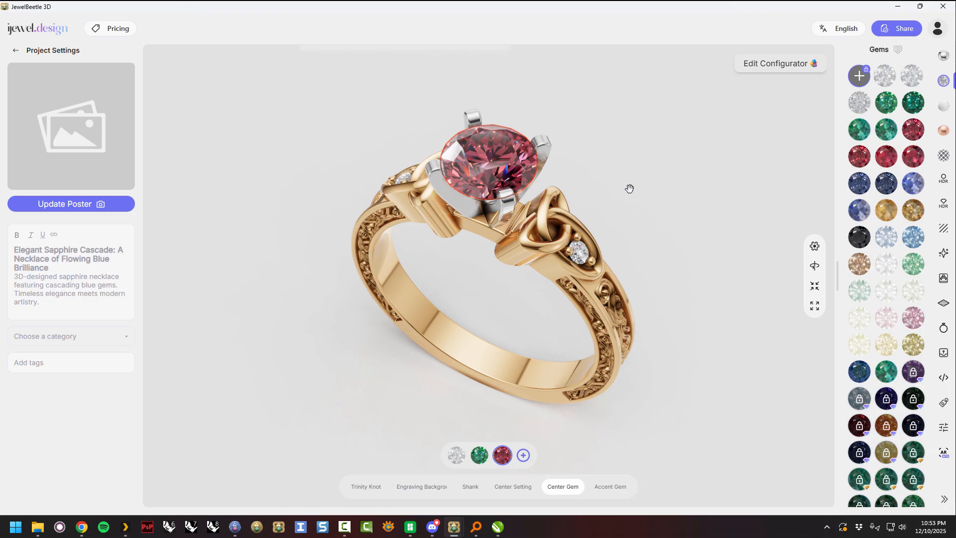
drag(616, 180, 619, 176)
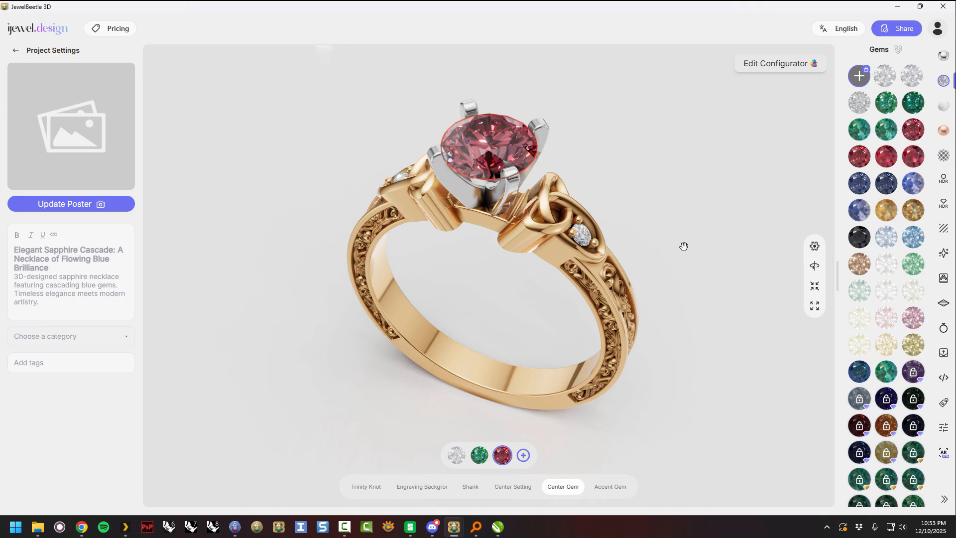
- Check the account's plan options and the locked gem materials, and open the pricing page for the Premium upgrade
click(936, 30)
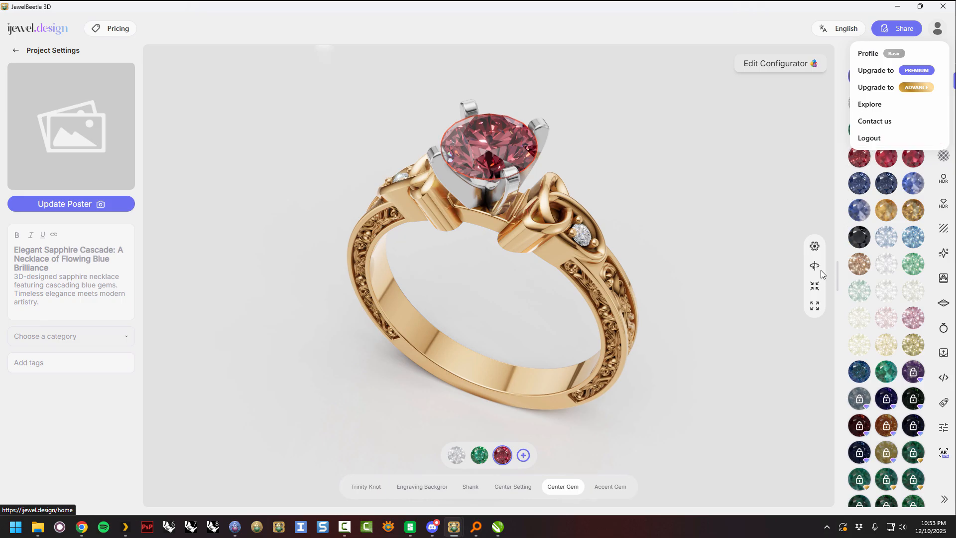
click(764, 173)
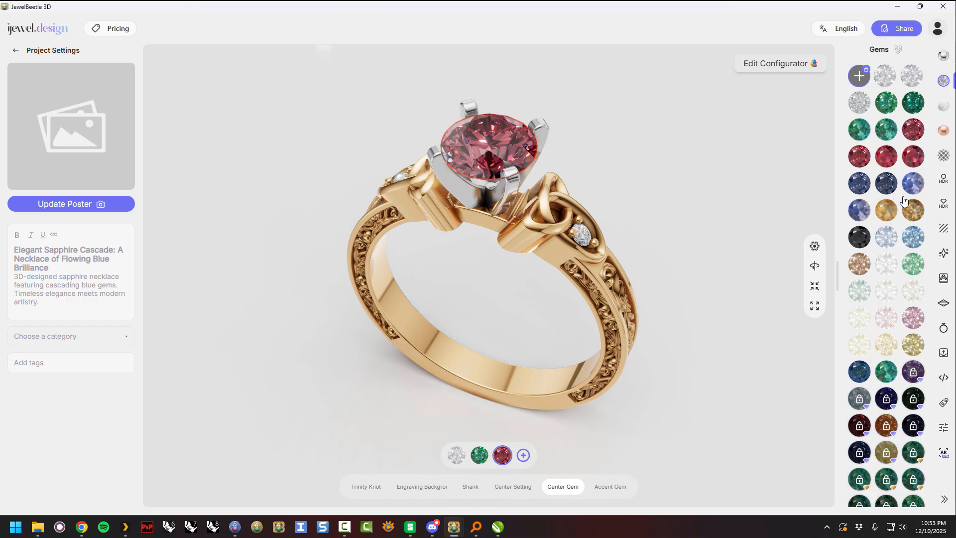
scroll(915, 276, down, 2)
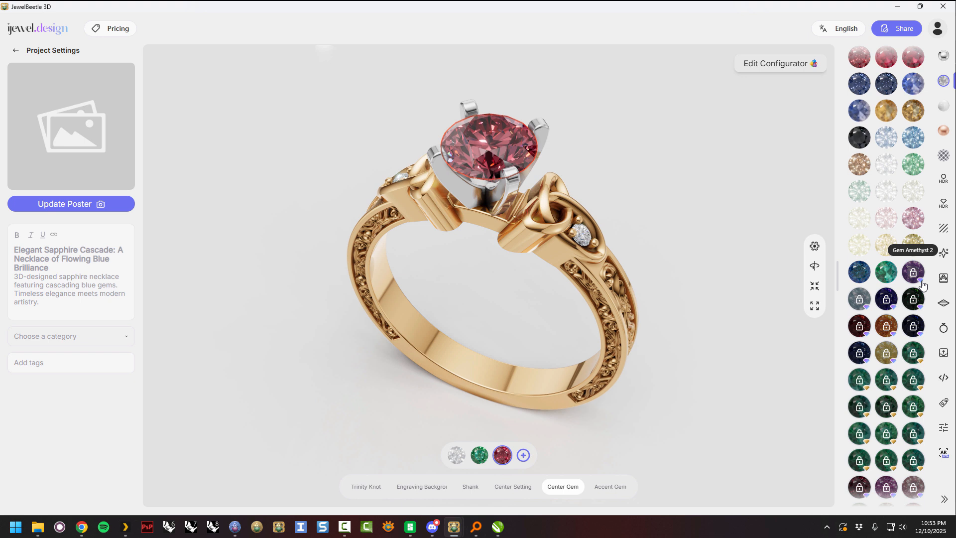
click(936, 30)
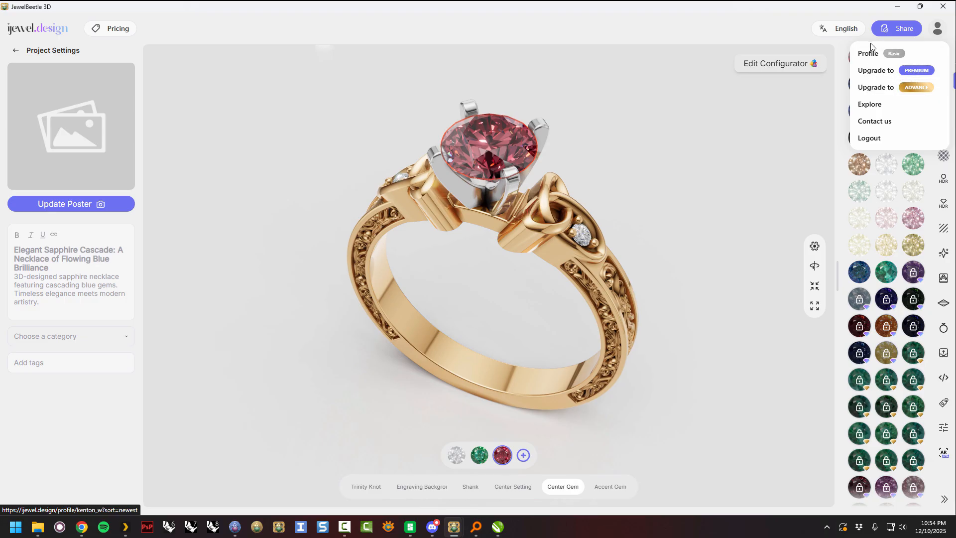
click(915, 72)
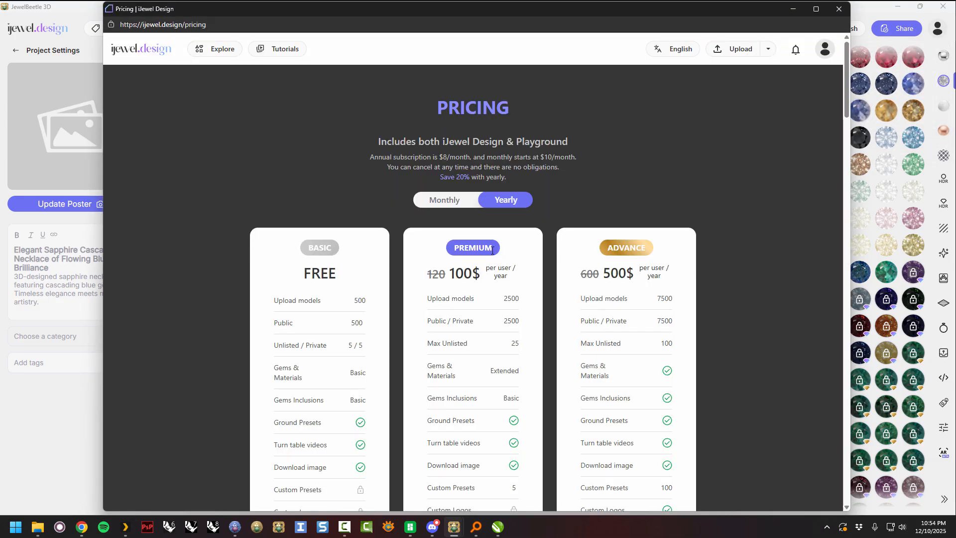
- Review the Basic, Premium and Advance plans, the comparison table and the FAQ on the pricing page, and close it
scroll(492, 250, down, 3)
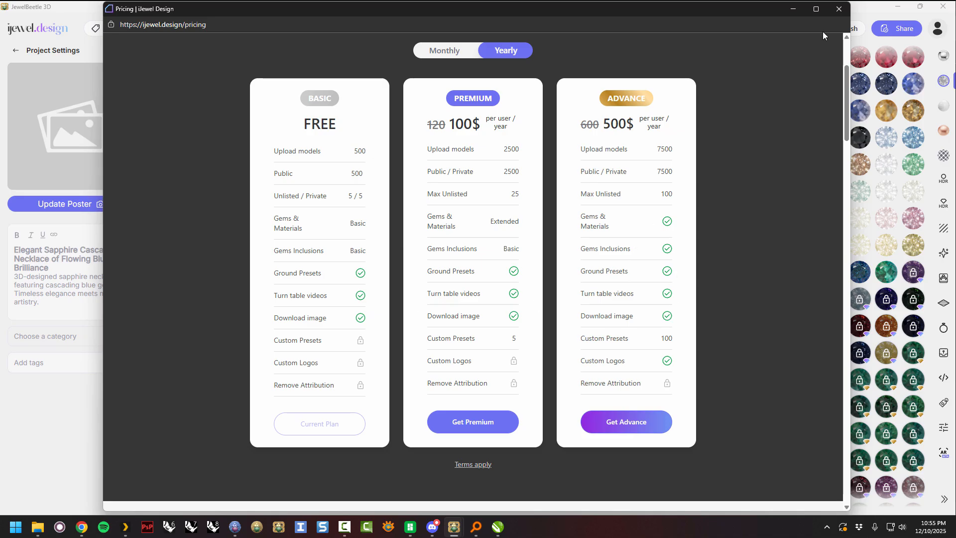
scroll(748, 190, down, 4)
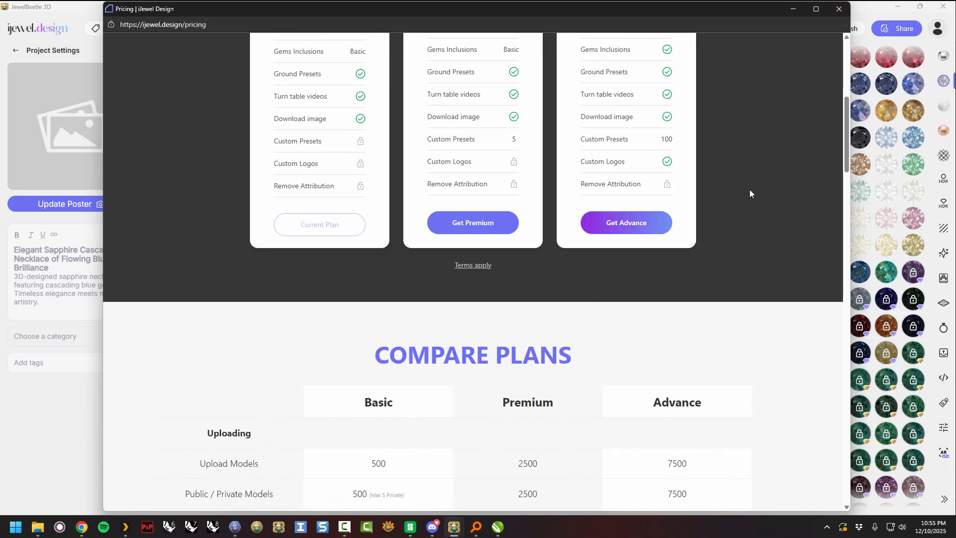
scroll(750, 193, down, 6)
scroll(564, 174, down, 6)
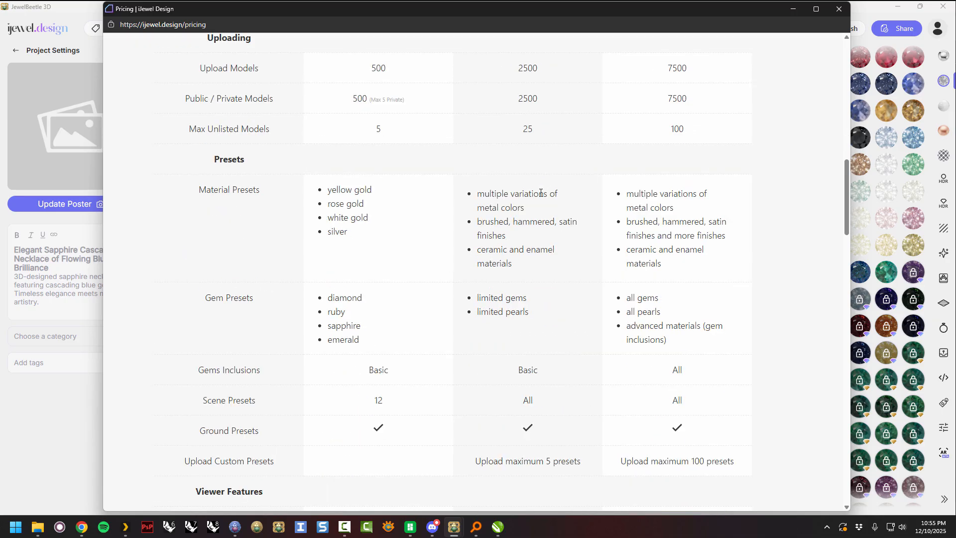
scroll(538, 226, down, 10)
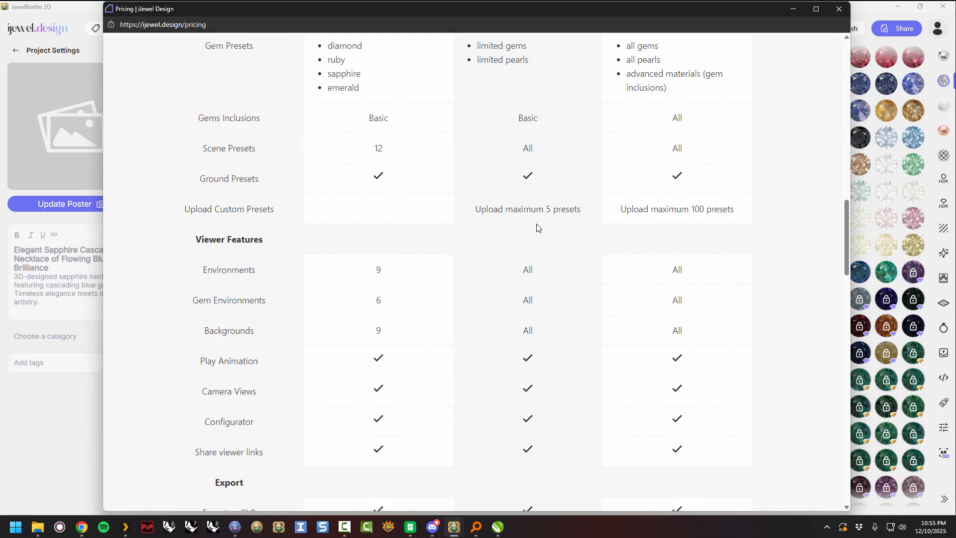
scroll(540, 231, down, 4)
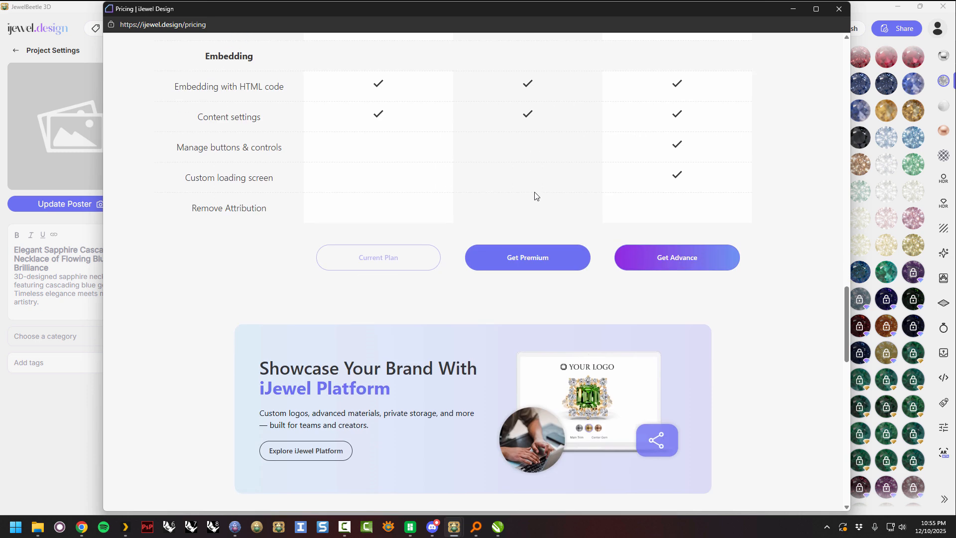
scroll(675, 215, down, 8)
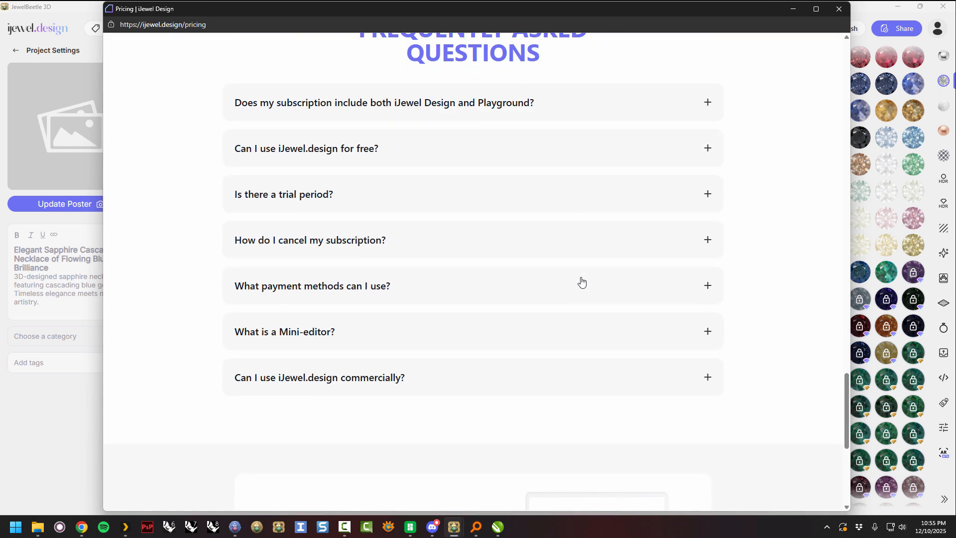
scroll(582, 282, down, 3)
scroll(607, 254, up, 20)
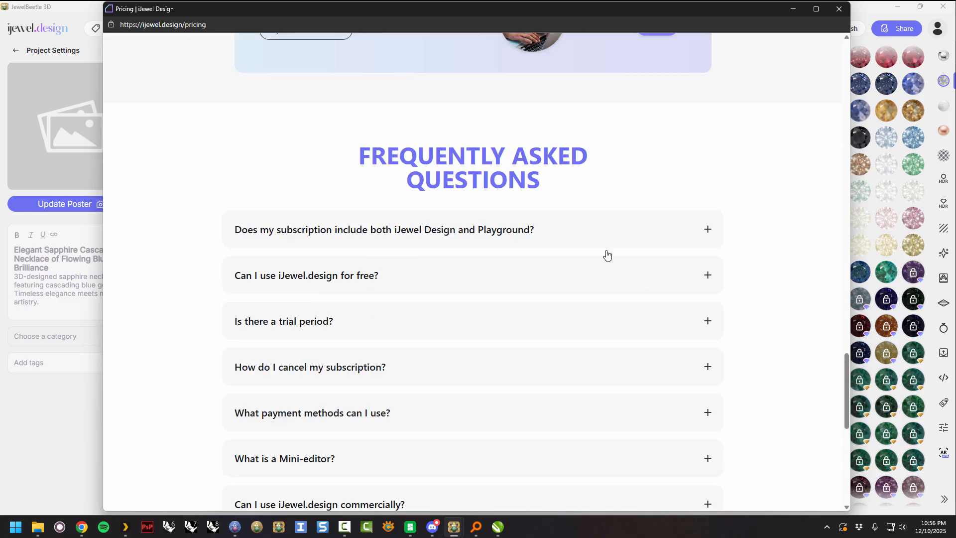
click(839, 9)
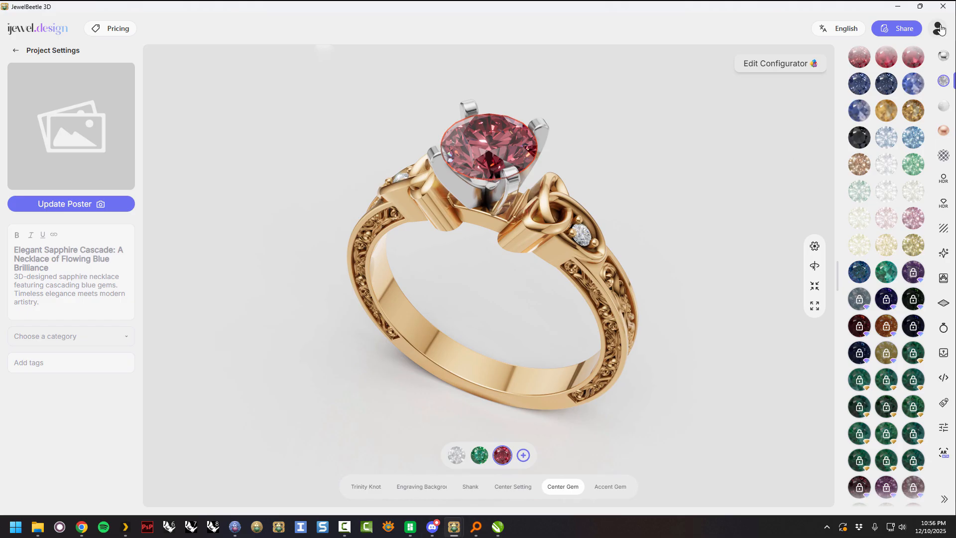
- Select the red center gem in the viewer to check its gem materials, and deselect it again
click(698, 266)
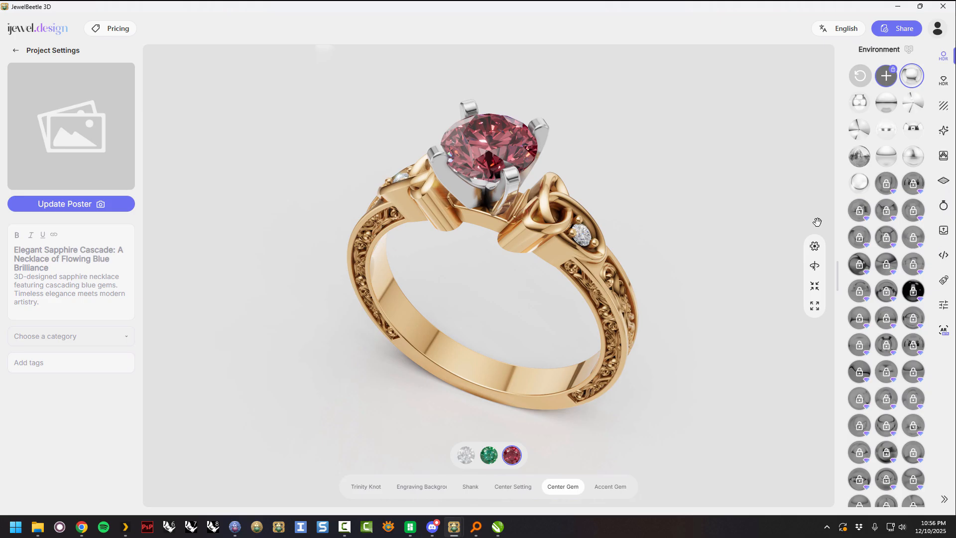
click(537, 150)
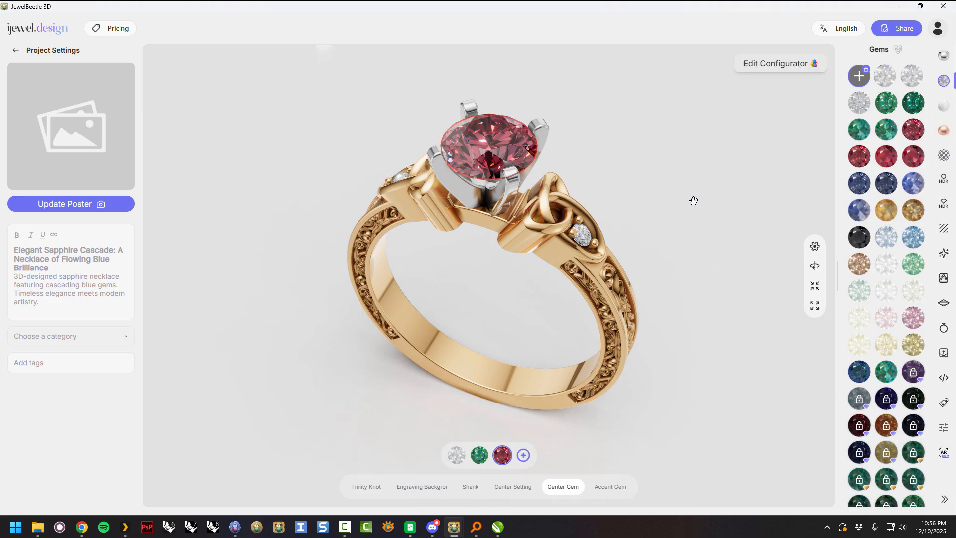
click(685, 186)
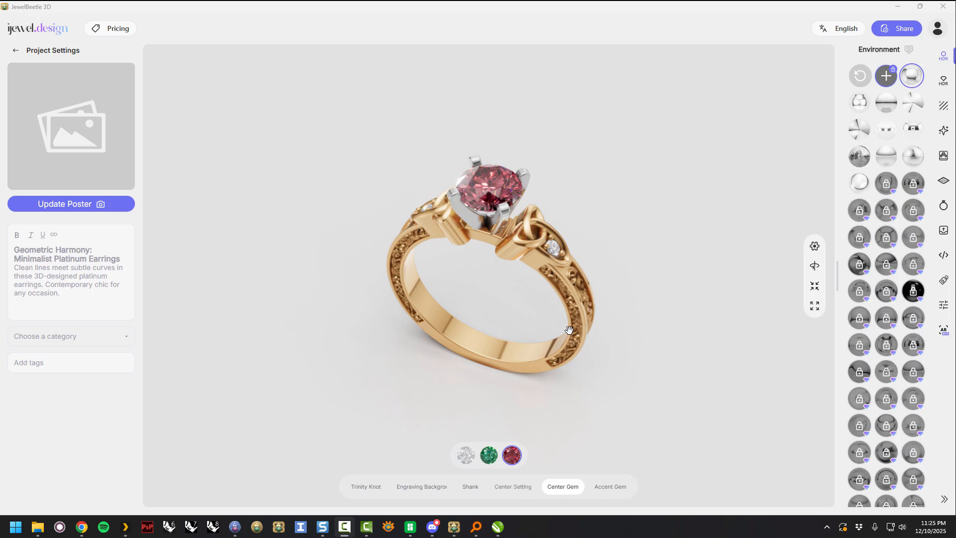
- Switch to the JewelBeetle modelling window to check the render export options, and return to the iJewel viewer
mouse_move(454, 527)
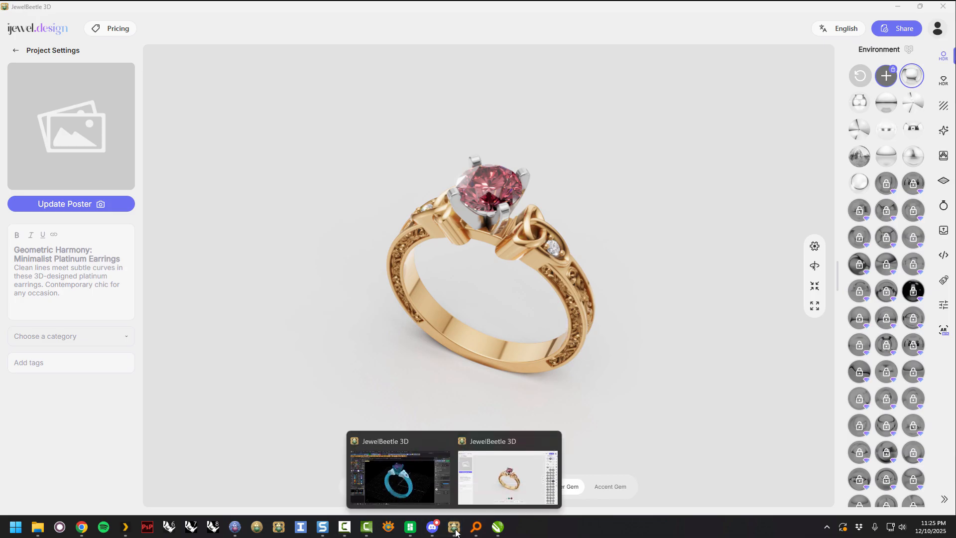
click(417, 492)
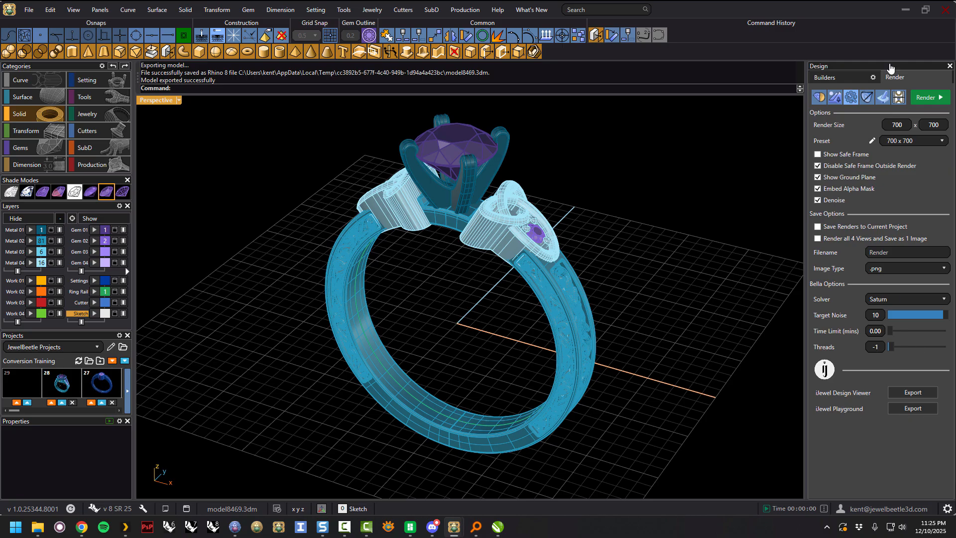
click(906, 10)
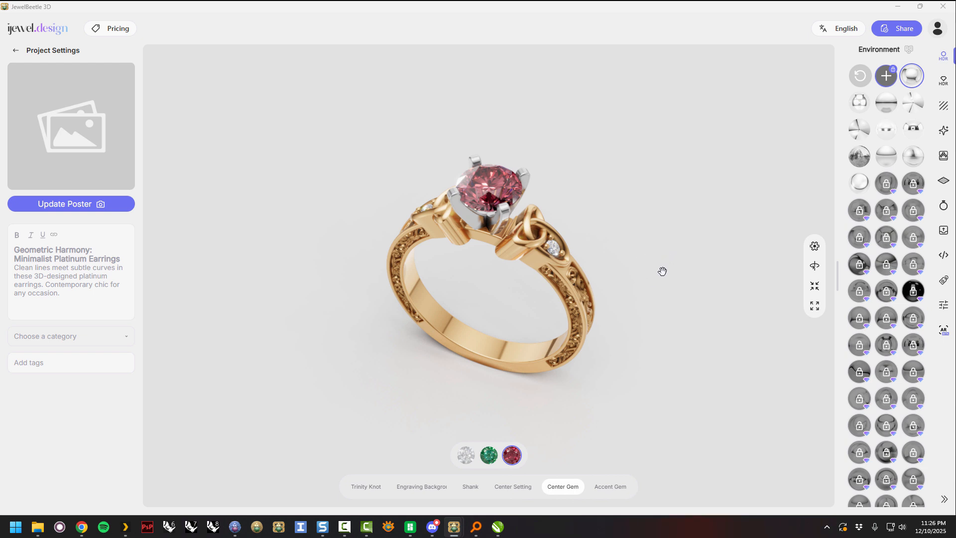
- Try the first white scene preset on the ring and inspect it from above and from the side
drag(659, 284, 651, 278)
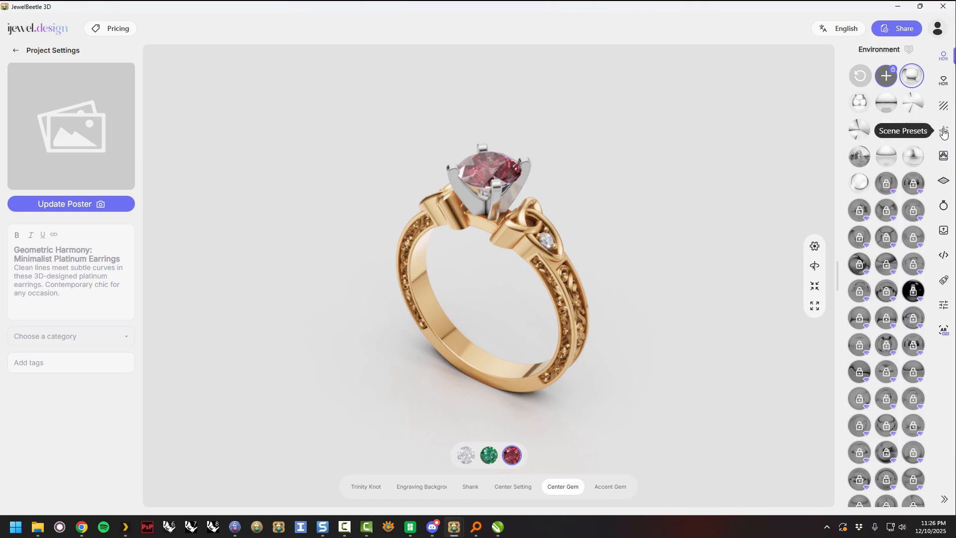
mouse_move(641, 245)
mouse_down()
mouse_move(642, 263)
mouse_move(651, 244)
mouse_move(630, 233)
mouse_up()
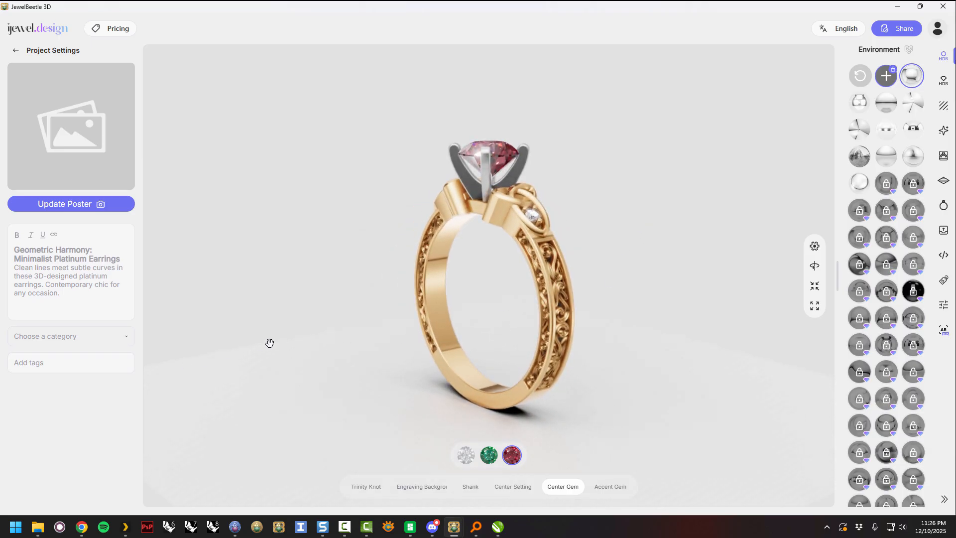
drag(726, 301, 679, 236)
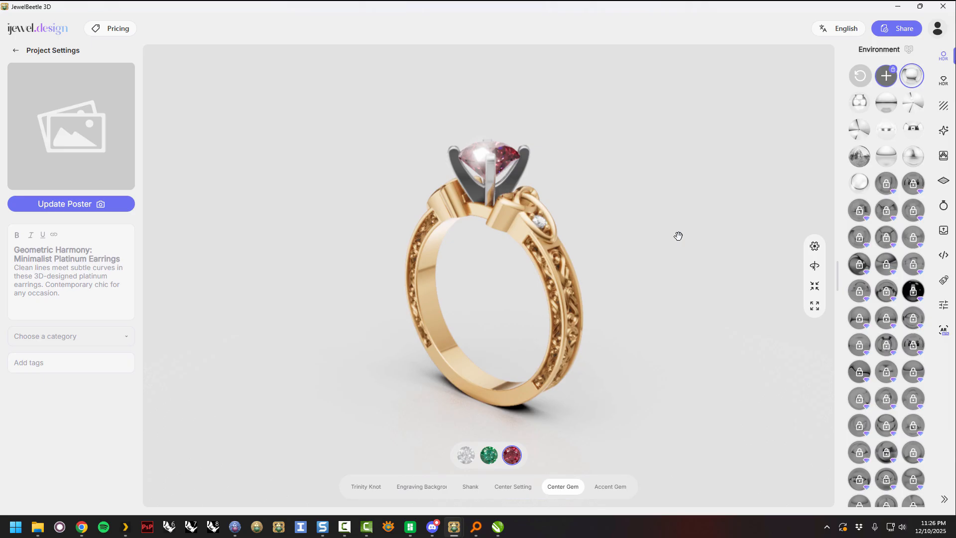
click(944, 132)
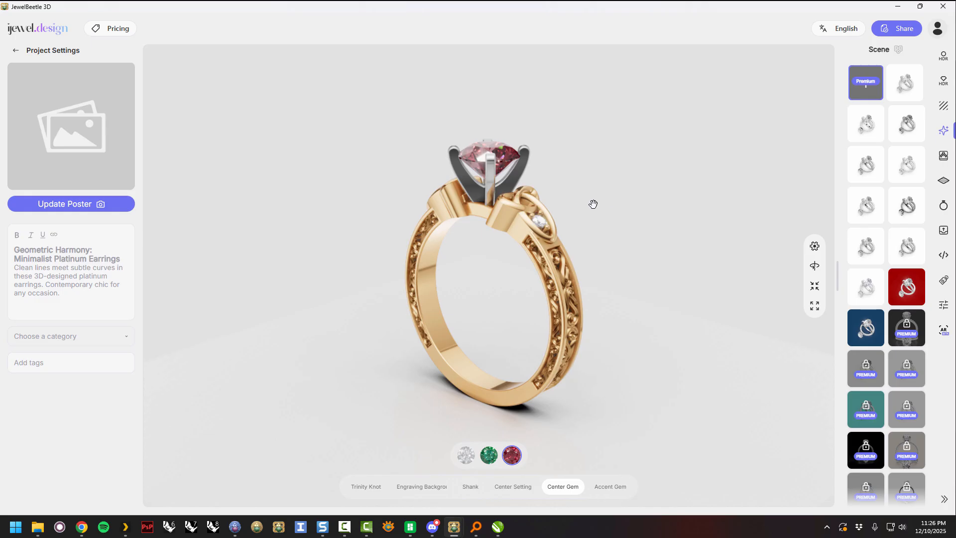
drag(623, 224, 630, 241)
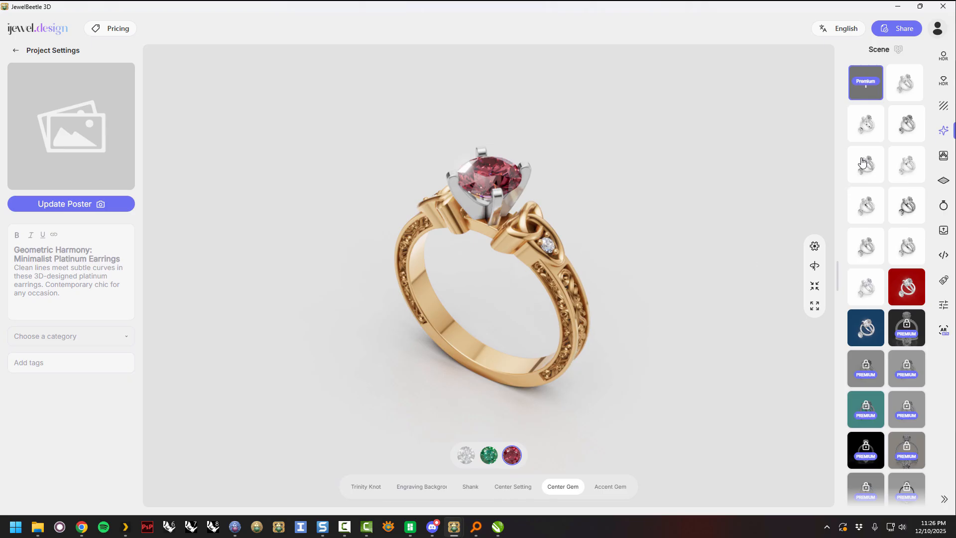
click(904, 89)
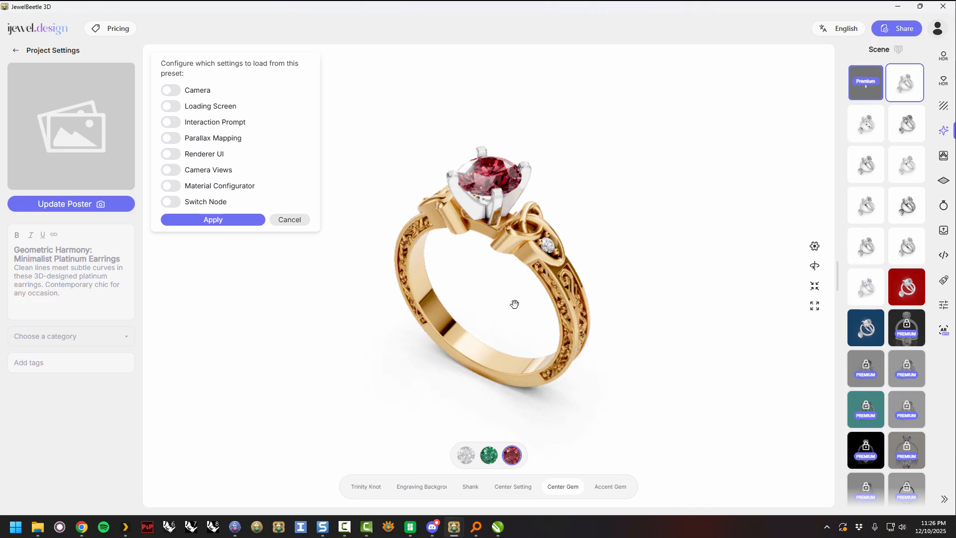
drag(622, 358, 585, 297)
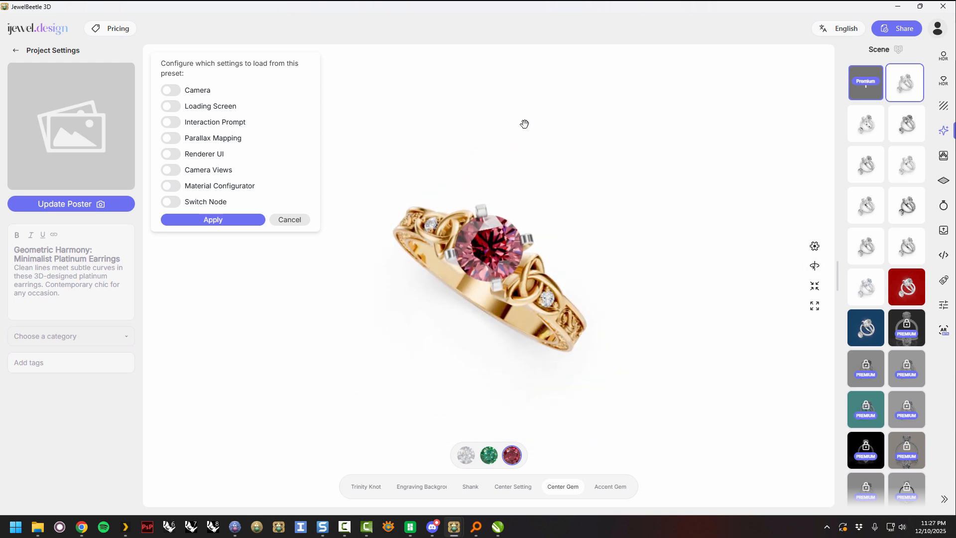
drag(645, 337, 644, 304)
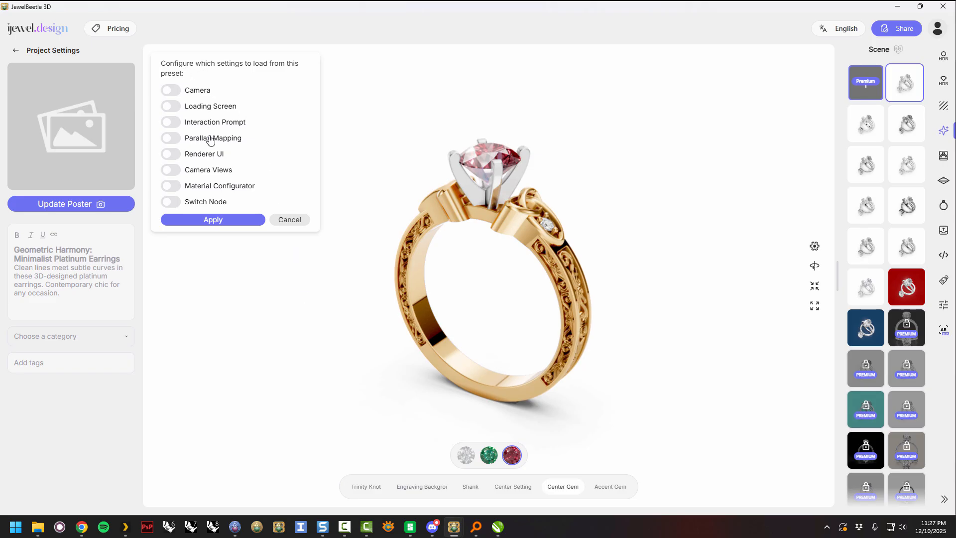
drag(642, 254, 643, 264)
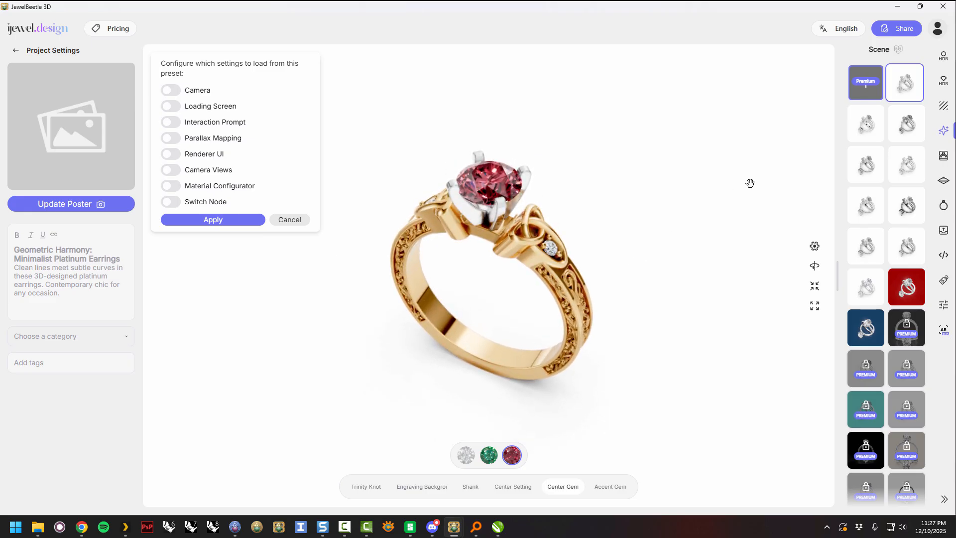
- Try the two scene presets in the second row and inspect the ring under each one
click(870, 131)
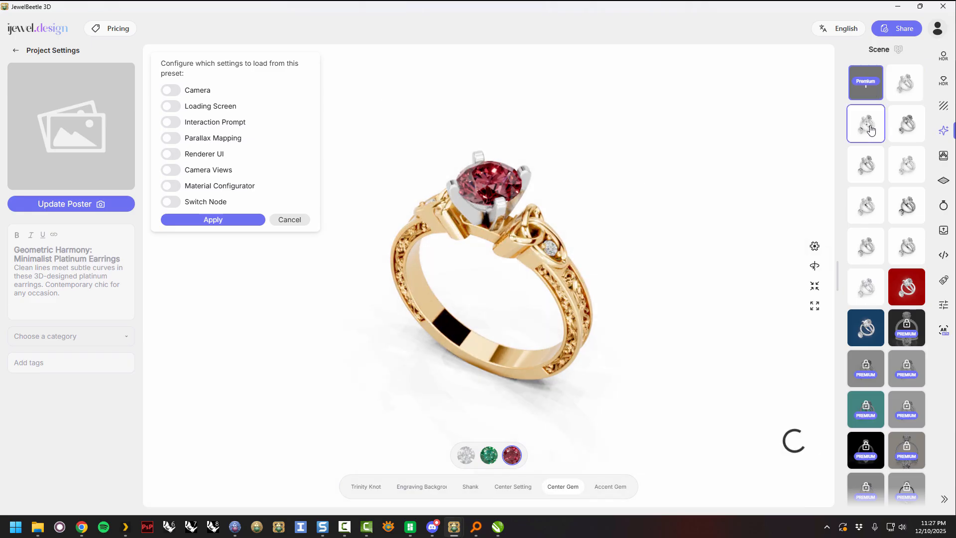
mouse_move(698, 270)
mouse_down()
mouse_move(685, 249)
mouse_move(692, 273)
mouse_up()
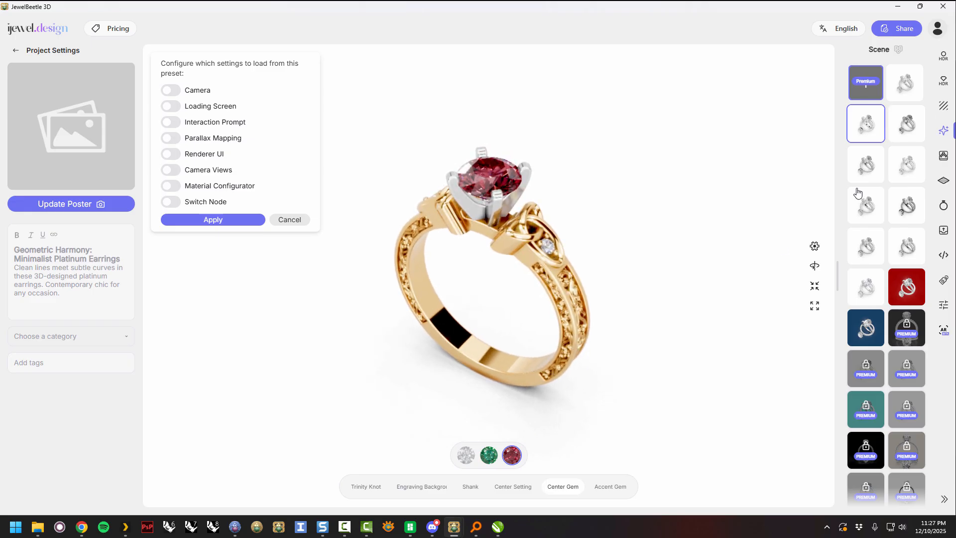
click(907, 125)
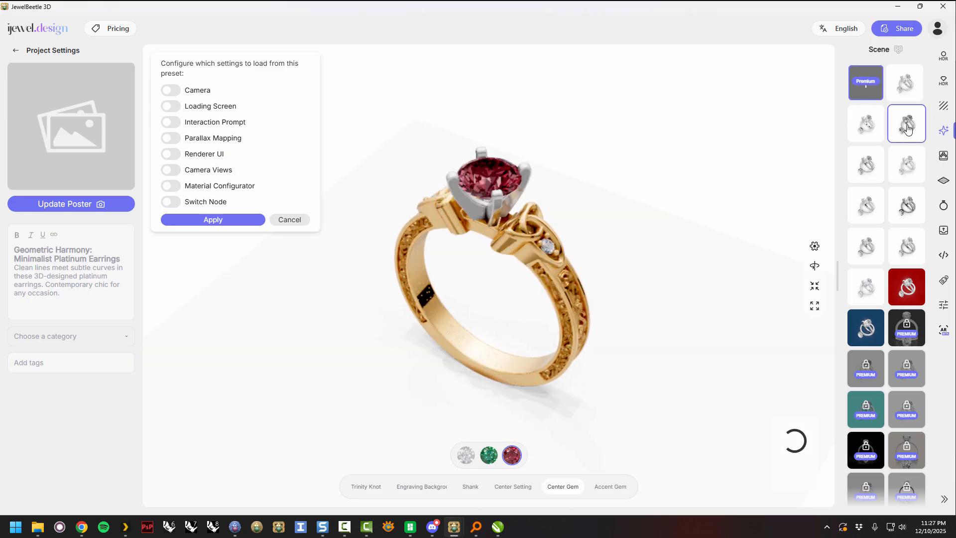
drag(688, 274, 674, 298)
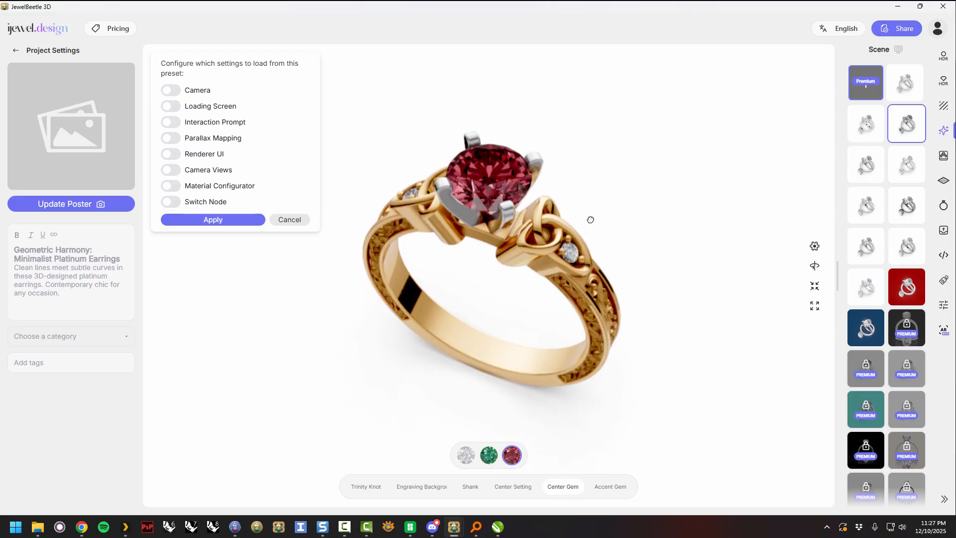
- Apply the first white scene preset with its Camera setting loaded, and inspect the ring
click(910, 87)
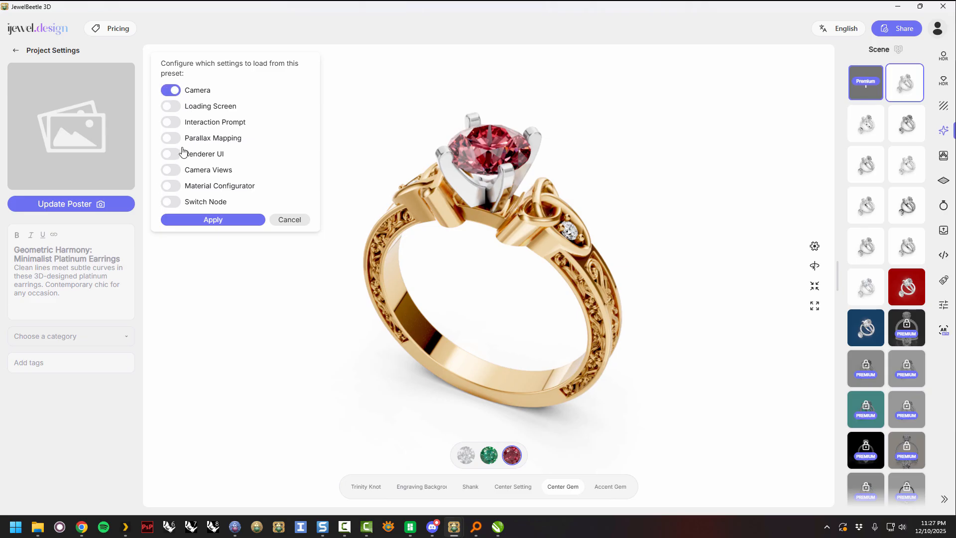
click(197, 223)
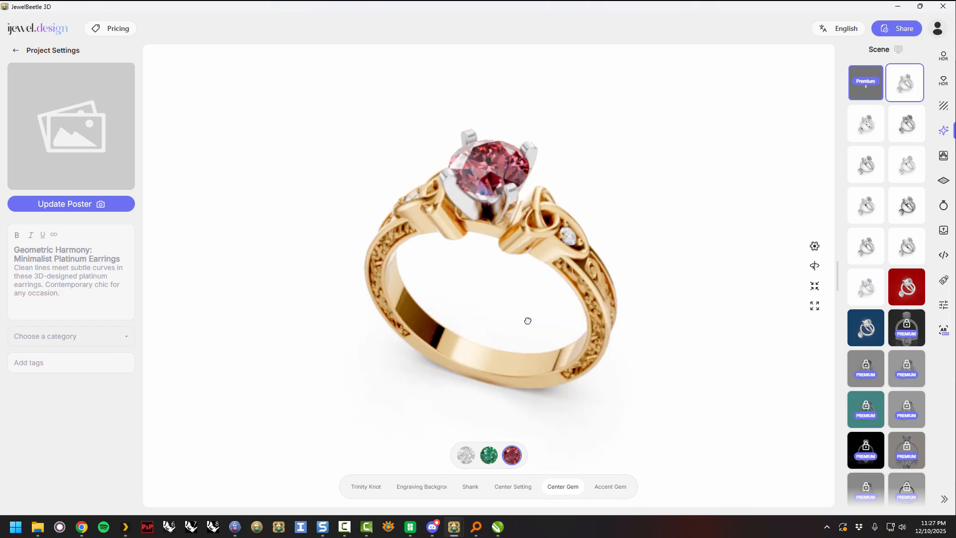
drag(522, 320, 525, 320)
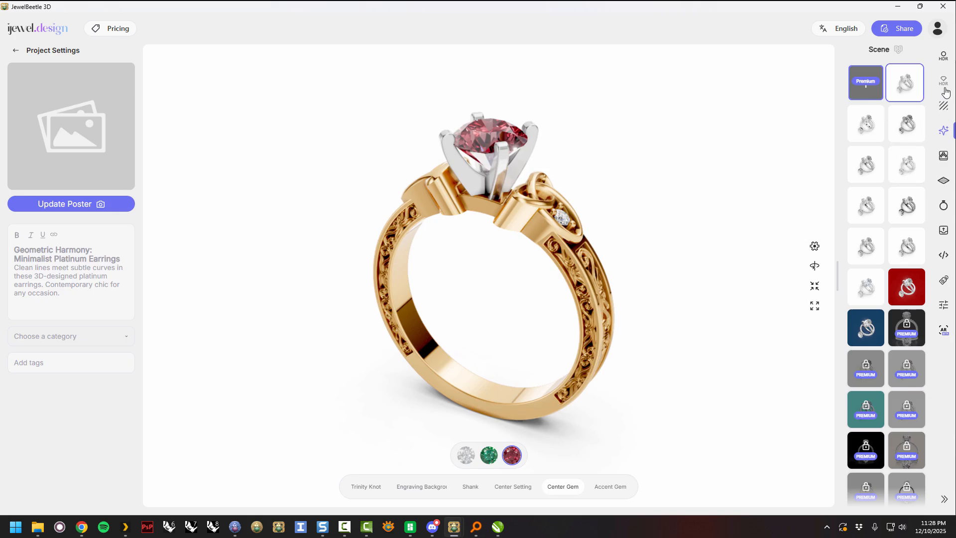
- Try the Bg Black background and the blue-grey gradient background behind the ring
click(945, 108)
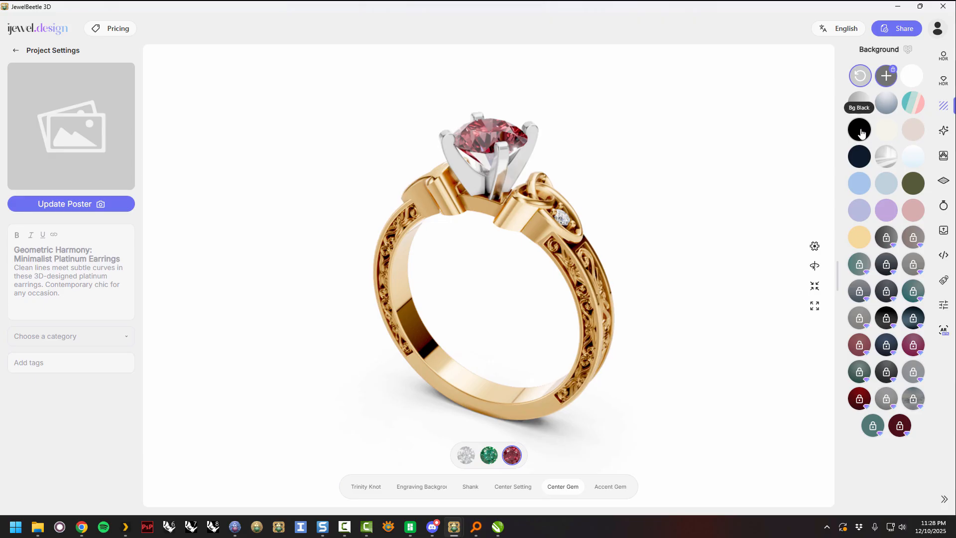
click(859, 131)
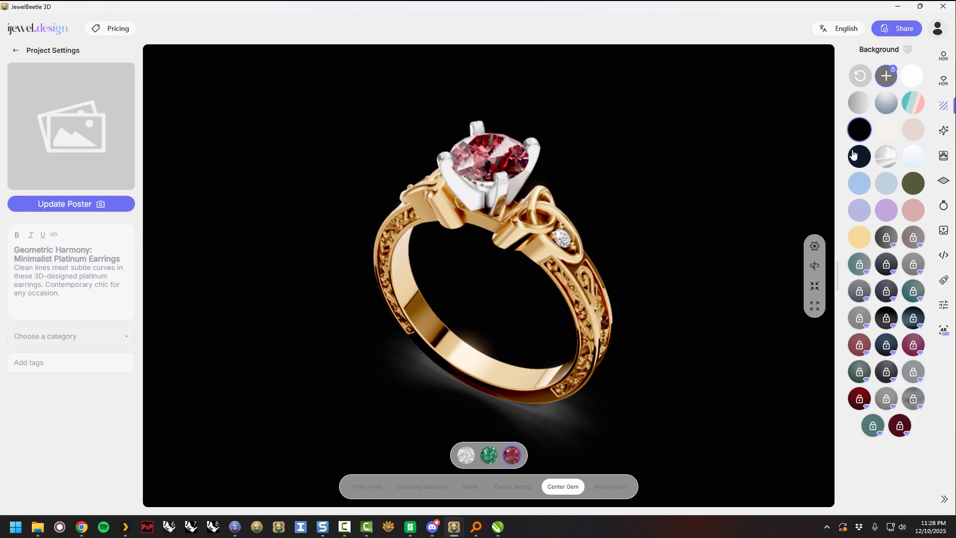
click(888, 103)
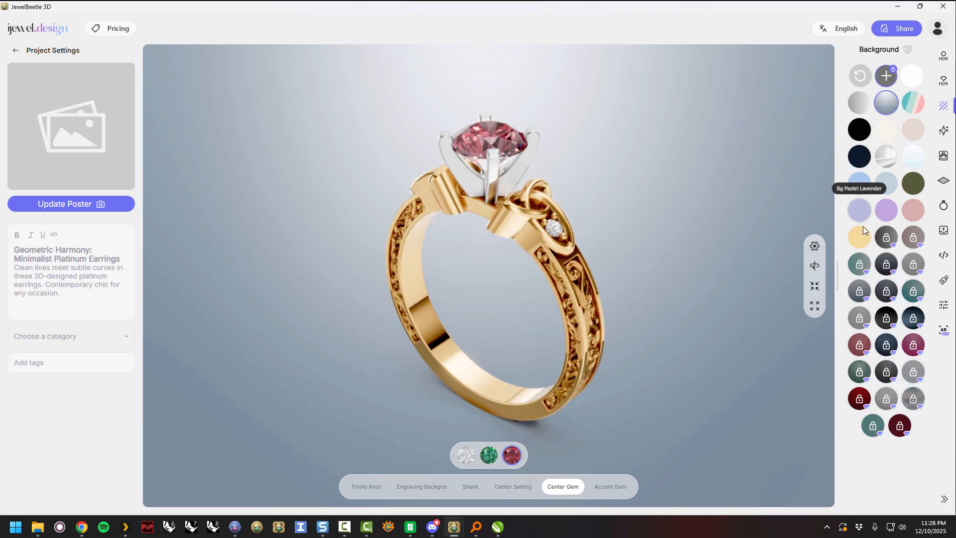
- Set the background to the solid pale pinkish-beige color and open the model stage presets
click(914, 131)
drag(702, 313, 636, 319)
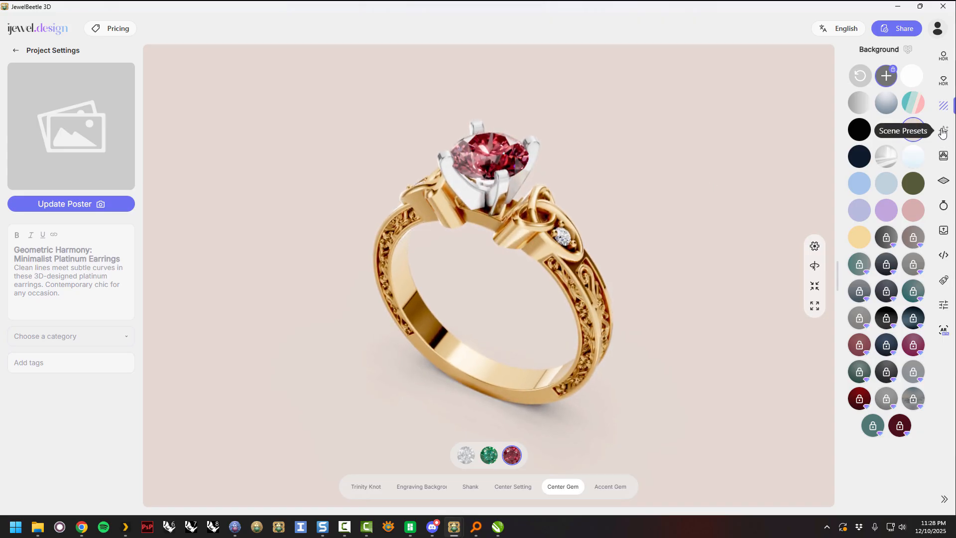
click(944, 158)
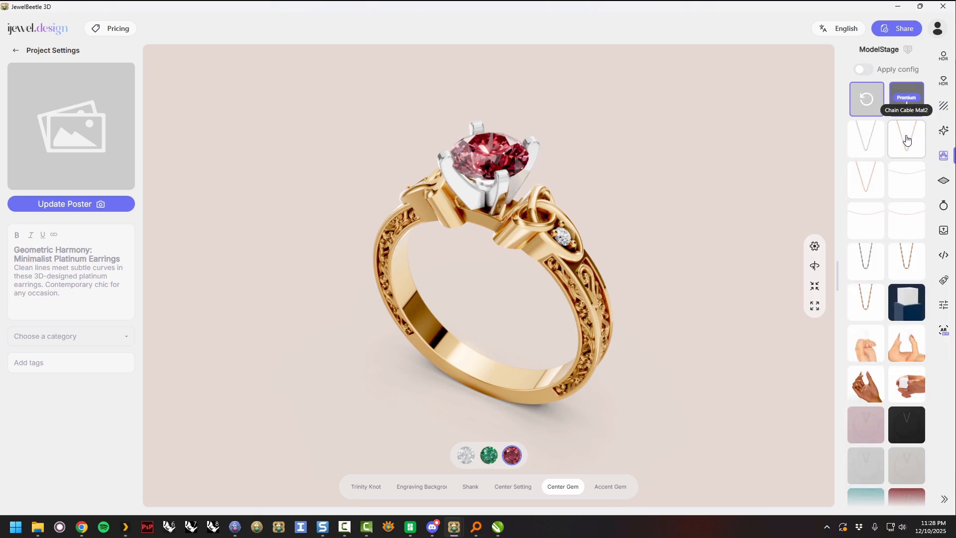
- Try the first hand-holding model stage on the ring, and clear the stage again
scroll(901, 192, down, 1)
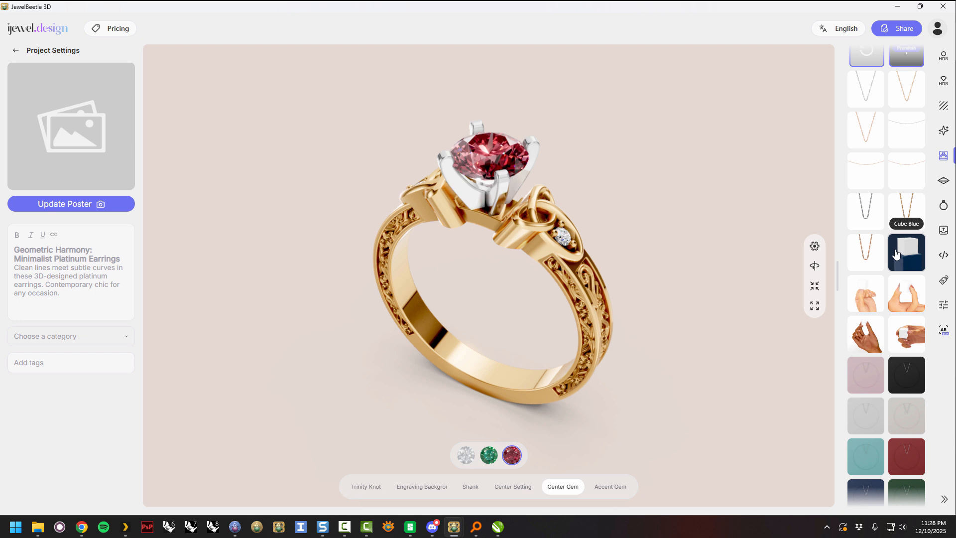
click(866, 298)
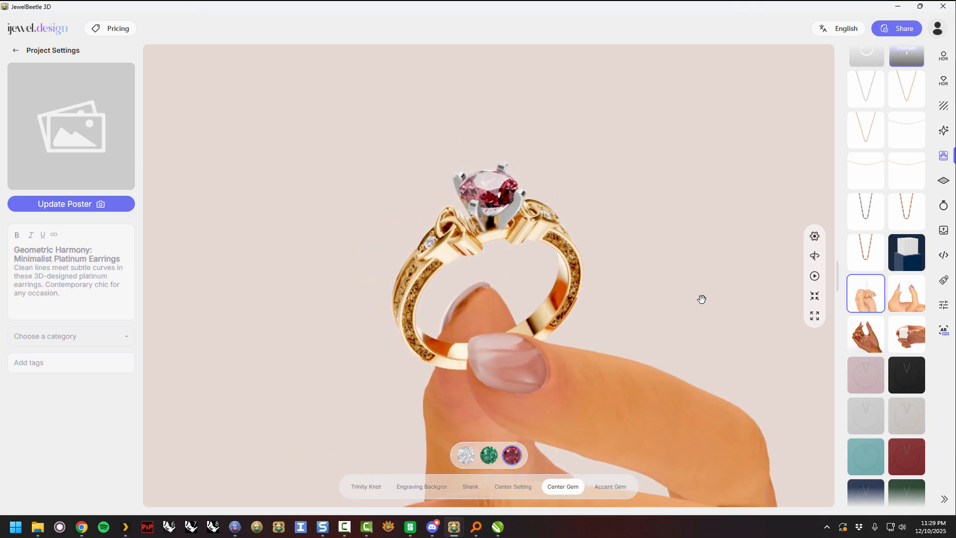
scroll(885, 182, up, 2)
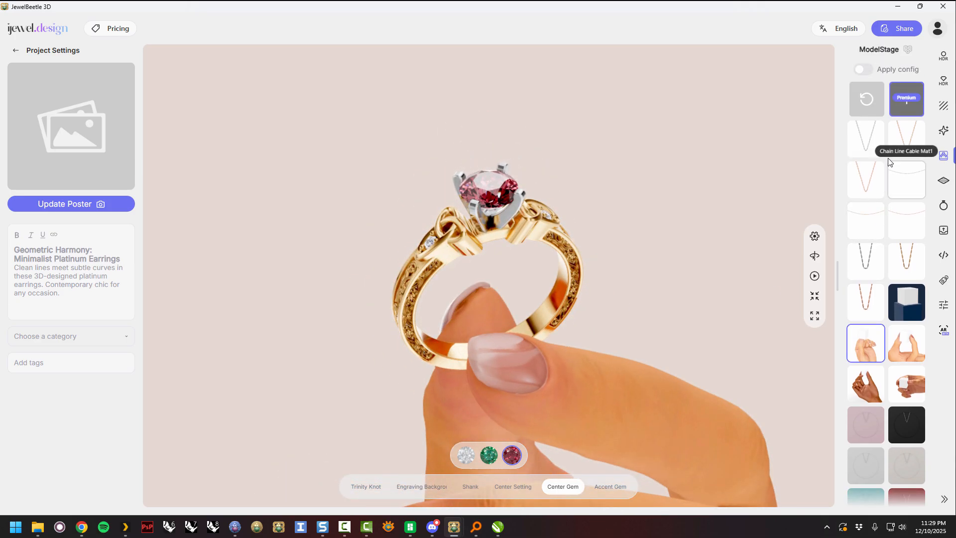
click(868, 101)
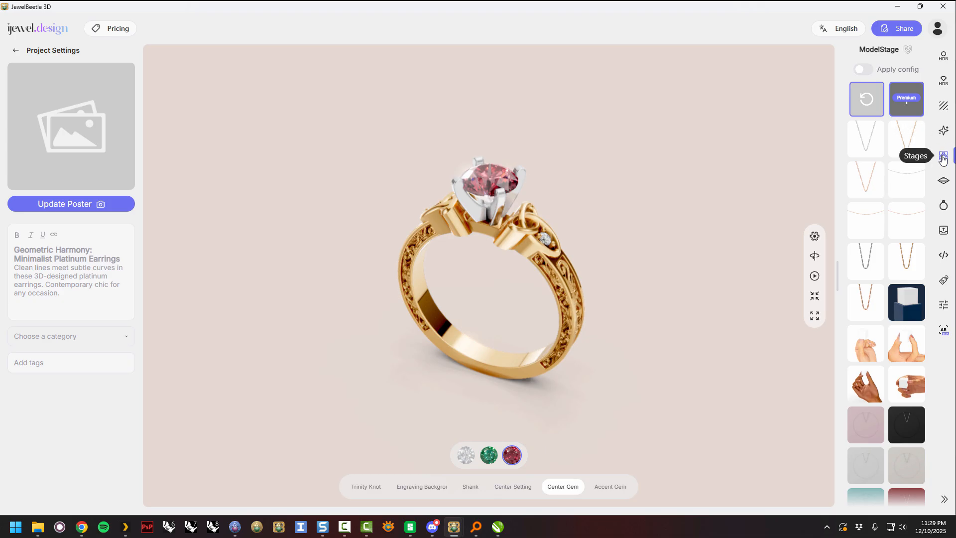
- Try several free ground shadow presets under the ring, and return to Ground Shadow Backleft
click(942, 181)
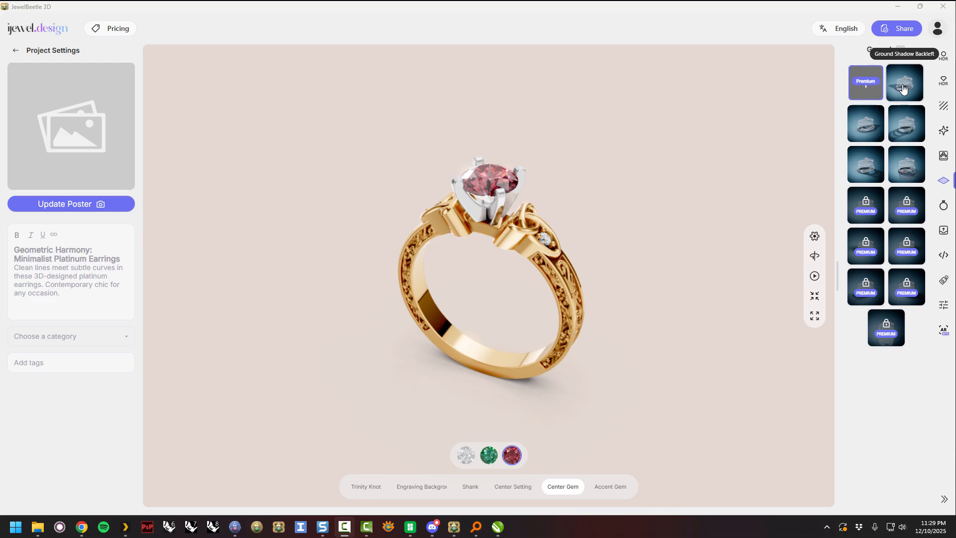
click(904, 89)
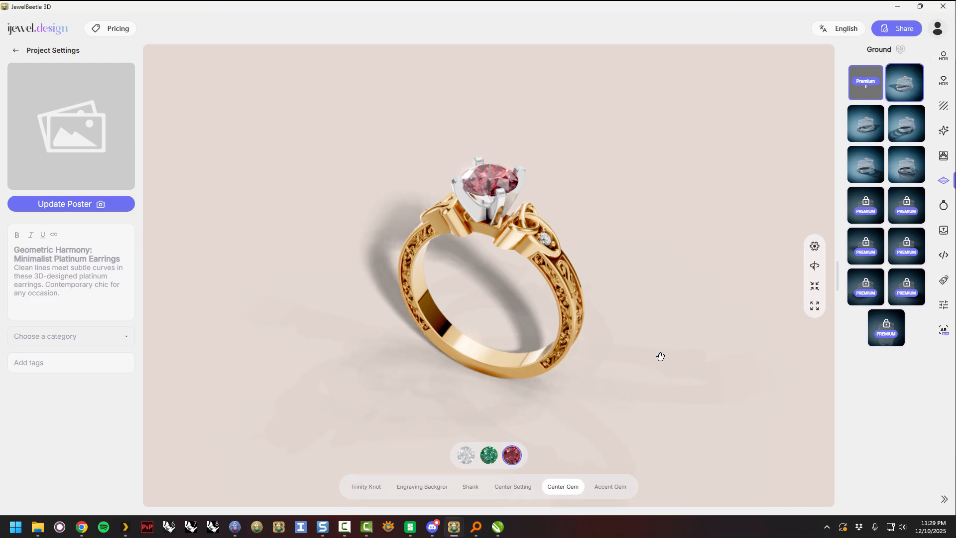
mouse_move(632, 387)
mouse_down()
mouse_move(647, 371)
mouse_move(660, 379)
mouse_move(629, 387)
mouse_up()
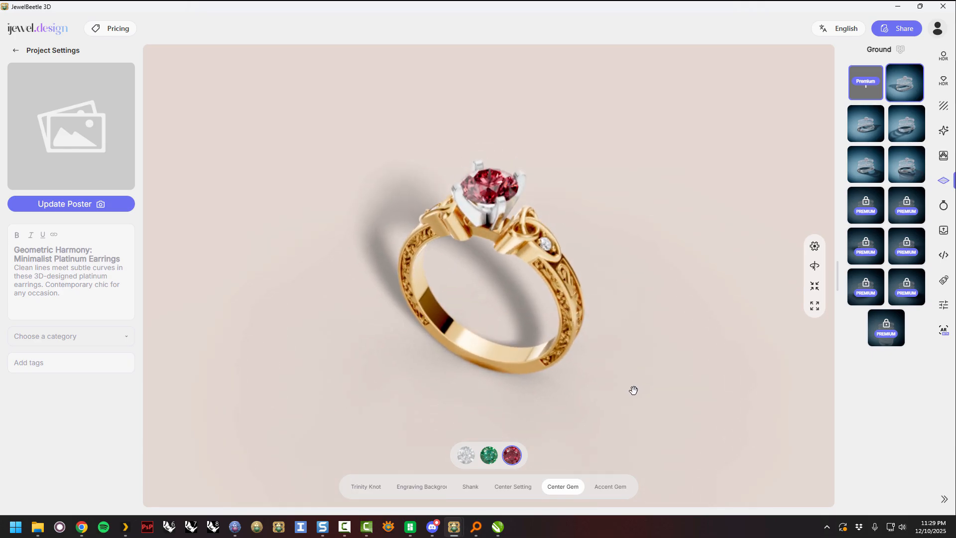
click(868, 128)
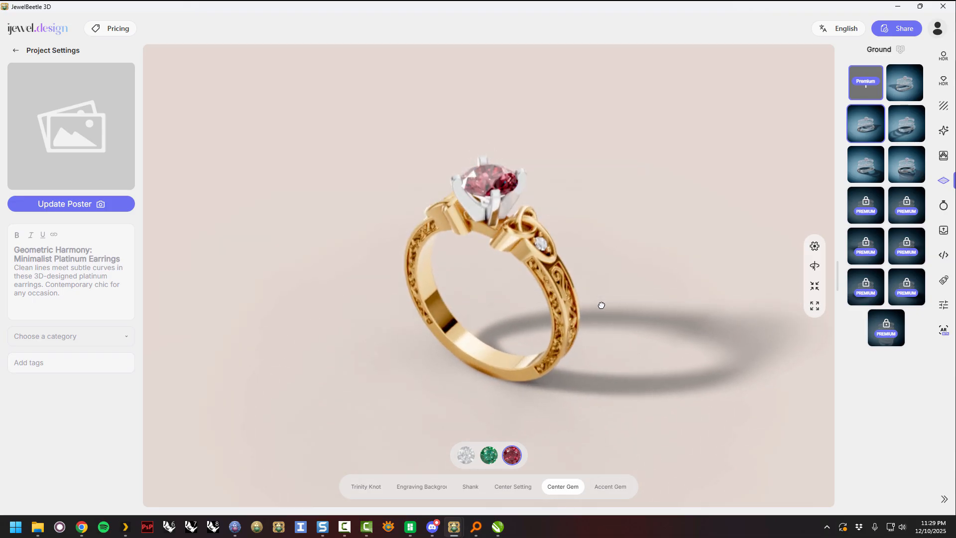
click(868, 167)
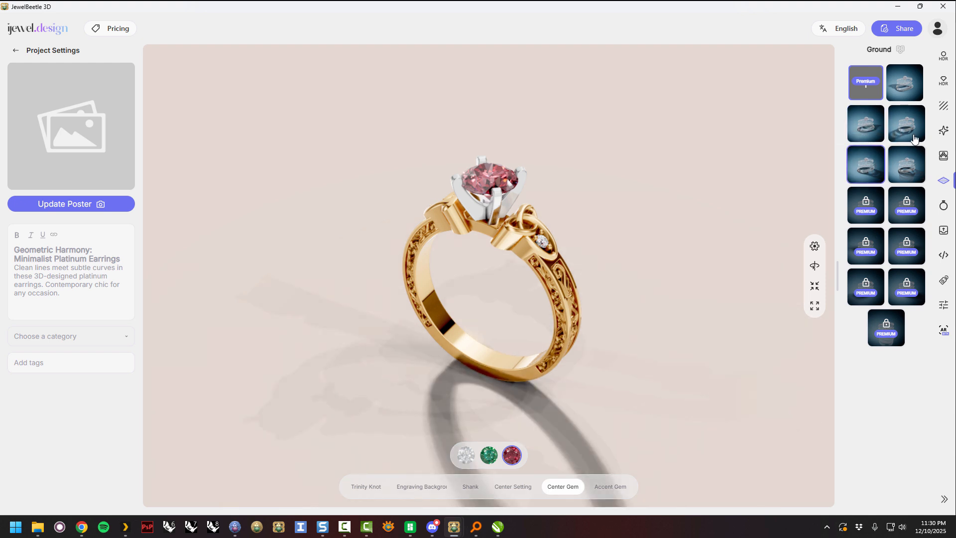
click(905, 166)
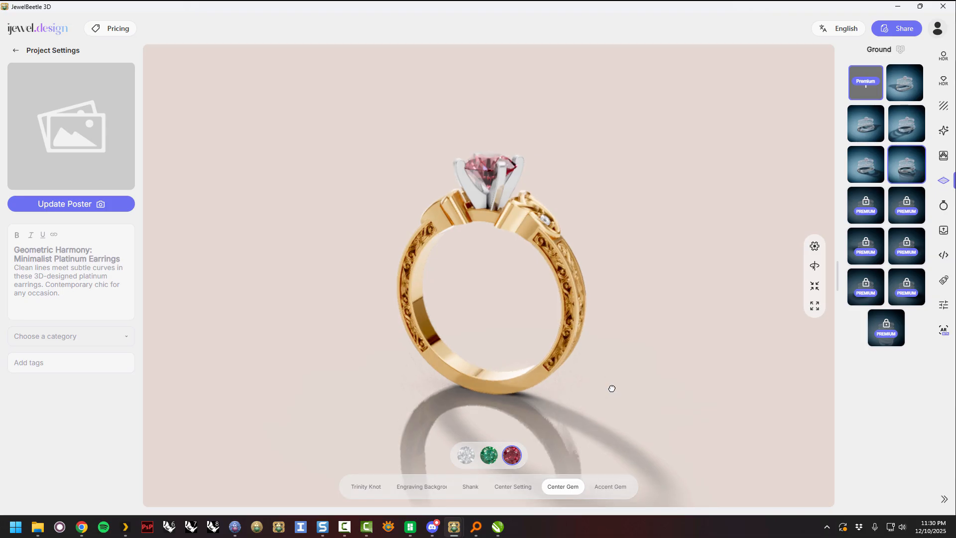
click(897, 96)
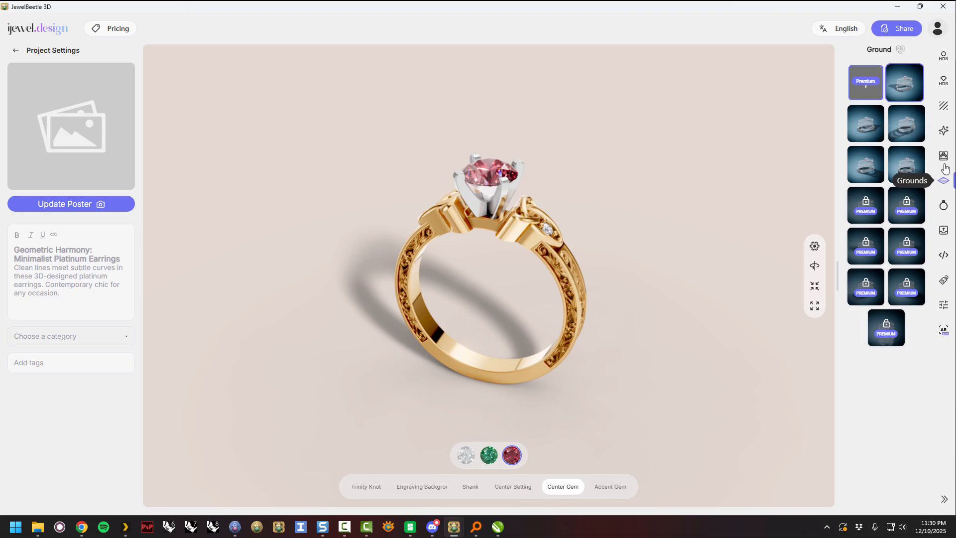
- Reapply the first white scene preset and set the background to the solid pale pinkish-beige color
click(944, 131)
click(913, 87)
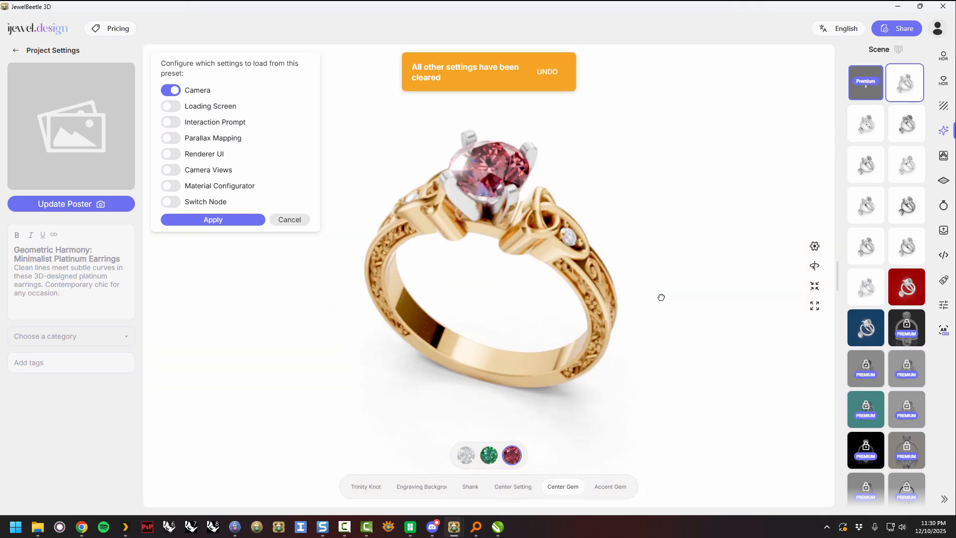
click(943, 107)
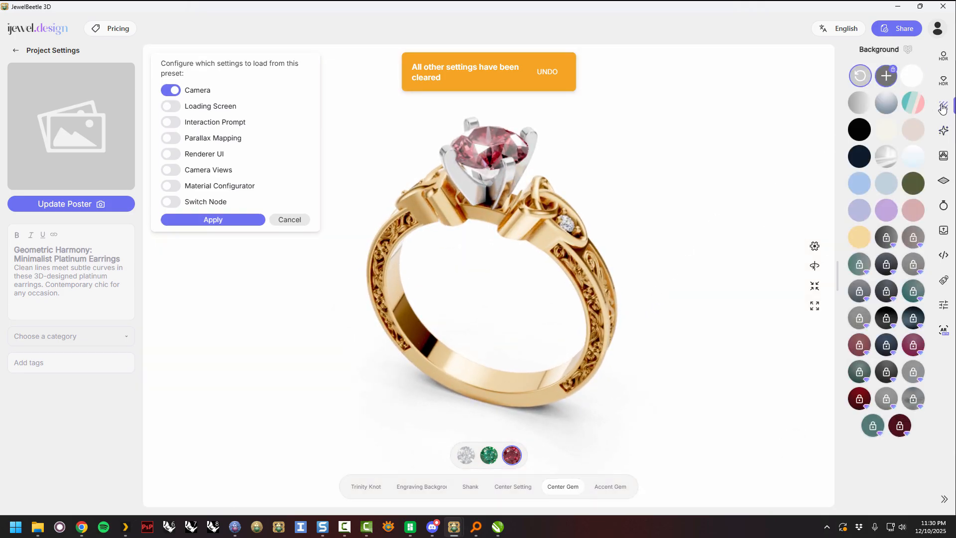
click(914, 134)
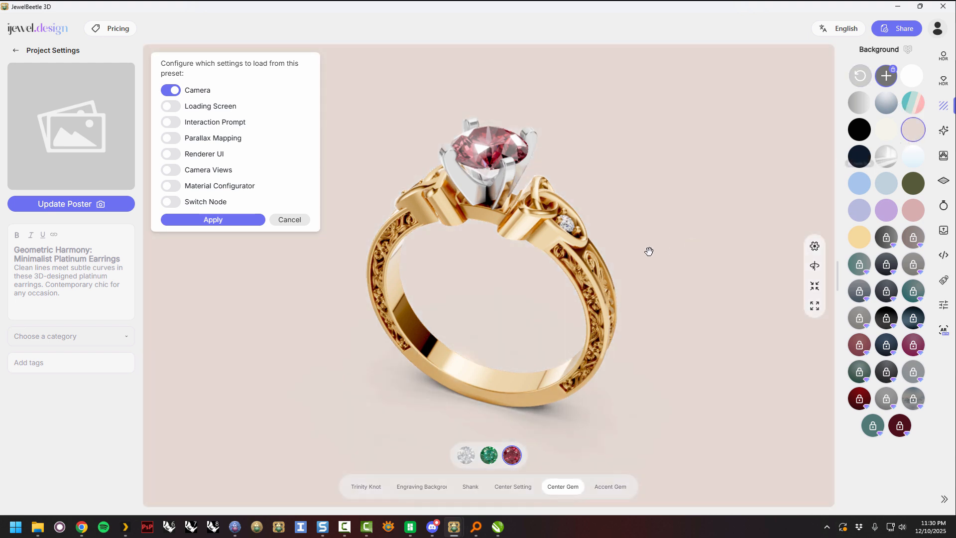
scroll(635, 273, down, 4)
mouse_move(635, 273)
mouse_down()
mouse_move(630, 309)
mouse_move(625, 287)
mouse_up()
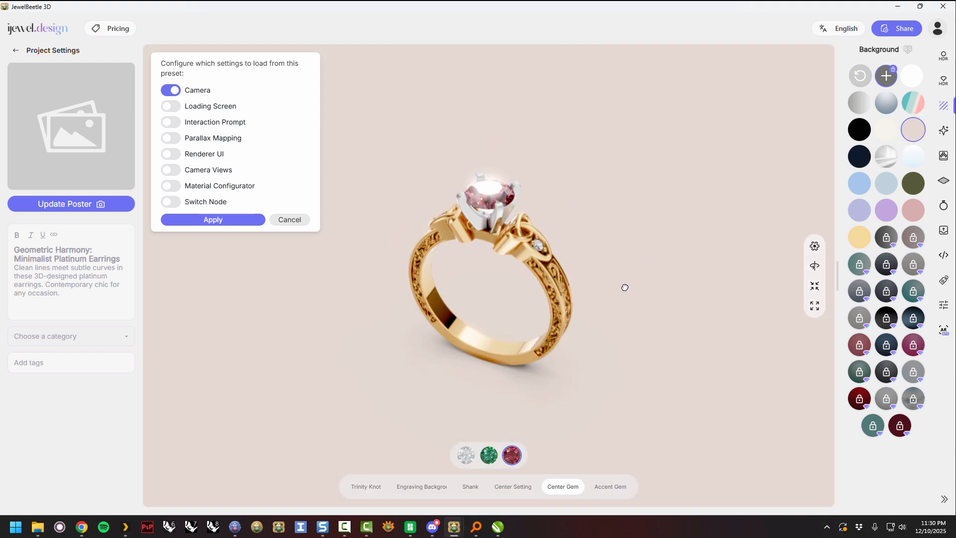
- Open the export settings and fit the ring to the view
click(944, 206)
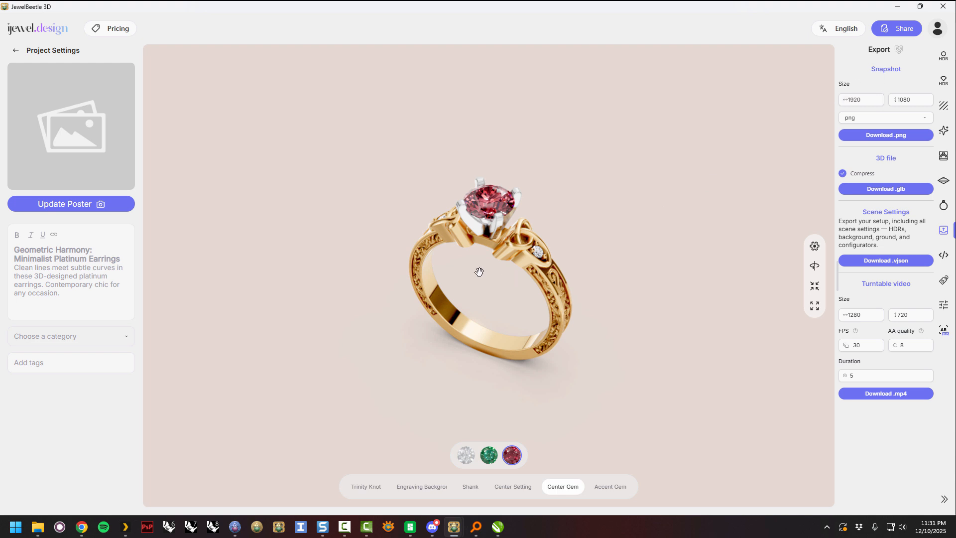
scroll(480, 271, up, 5)
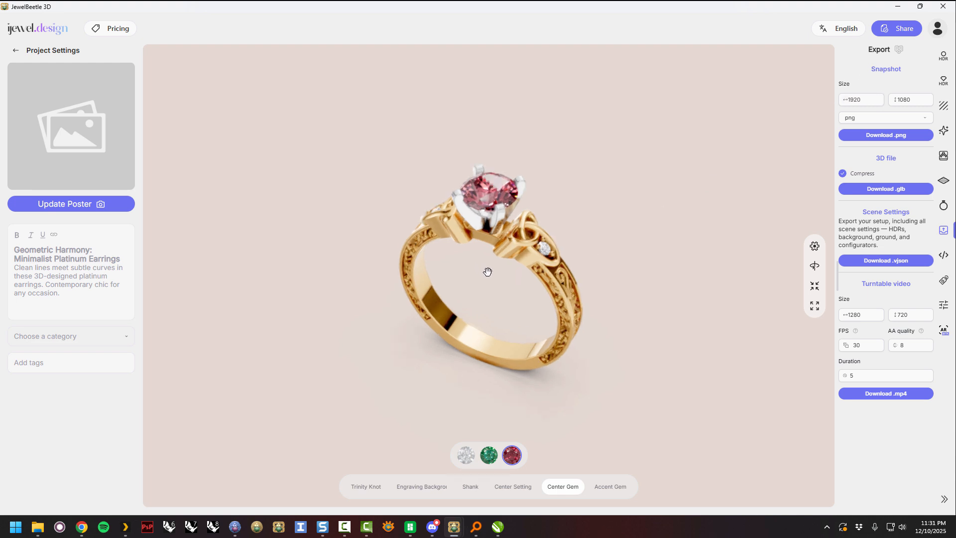
click(815, 286)
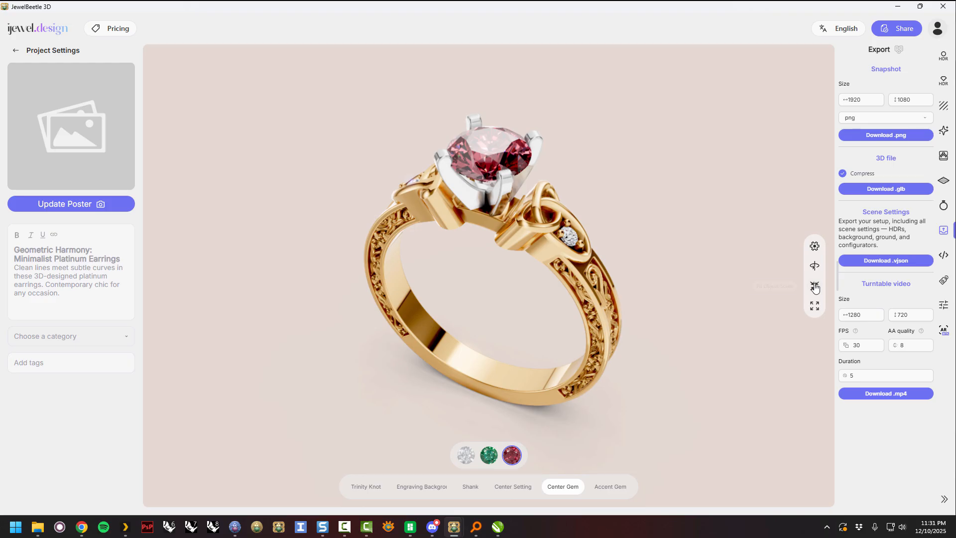
scroll(498, 296, up, 3)
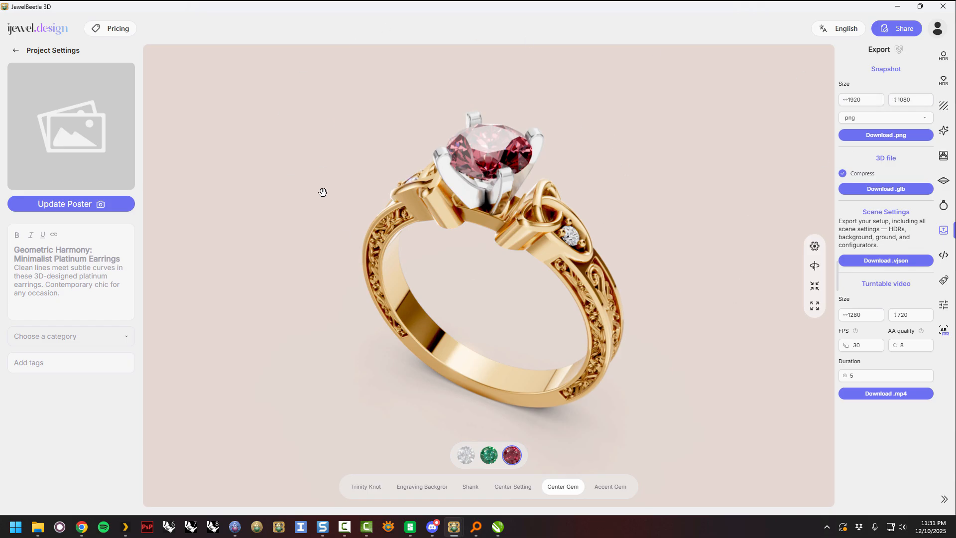
- Download an 800 × 800 png snapshot of the ring, and check the saved image
click(866, 99)
drag(866, 99, 843, 97)
text(800)
click(913, 100)
drag(913, 100, 887, 103)
text(80)
click(880, 138)
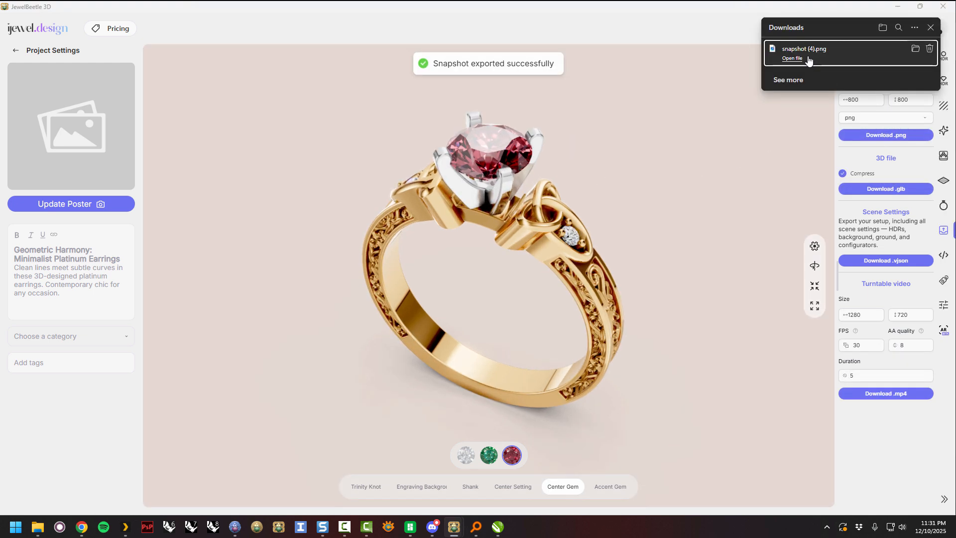
click(809, 49)
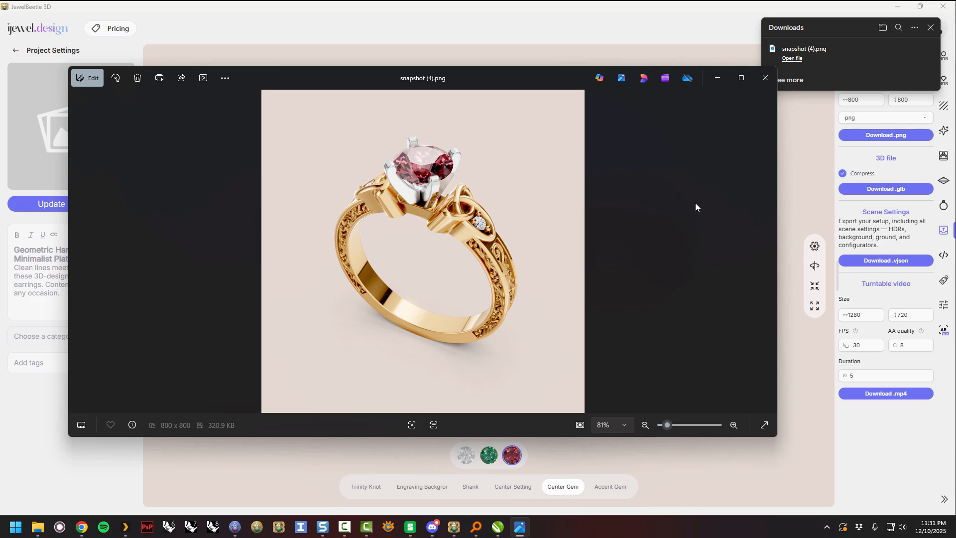
click(765, 78)
- Rotate the ring to a straight side view, download a second png snapshot, and close its preview
drag(636, 263, 597, 246)
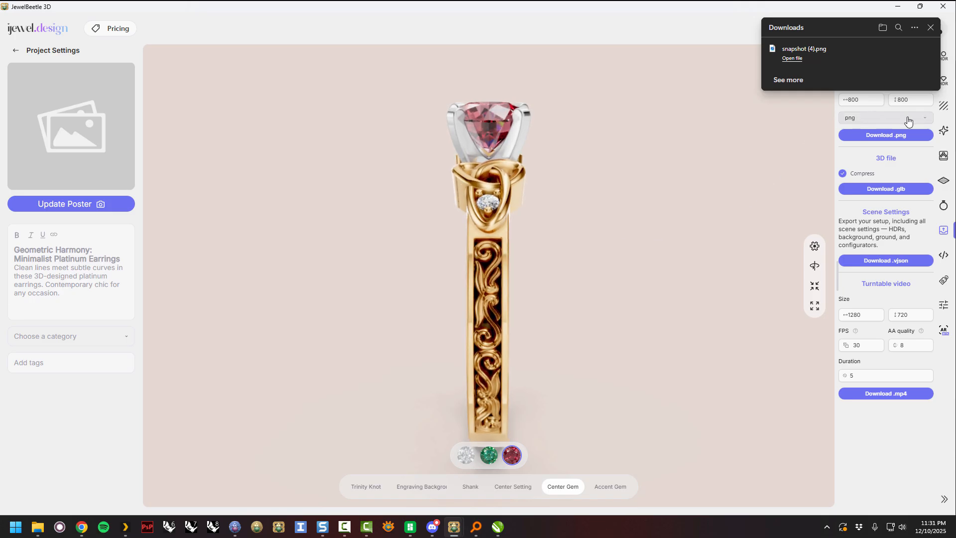
click(931, 28)
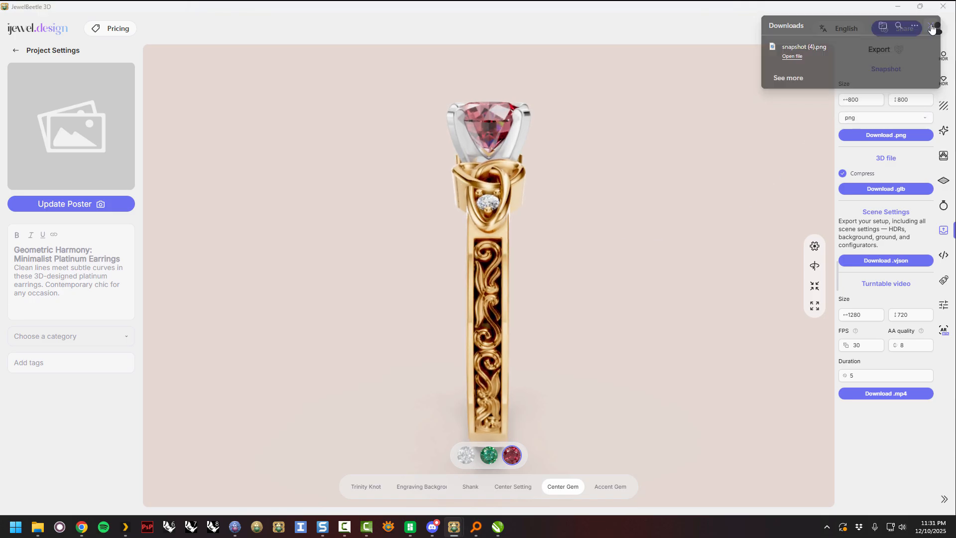
click(885, 135)
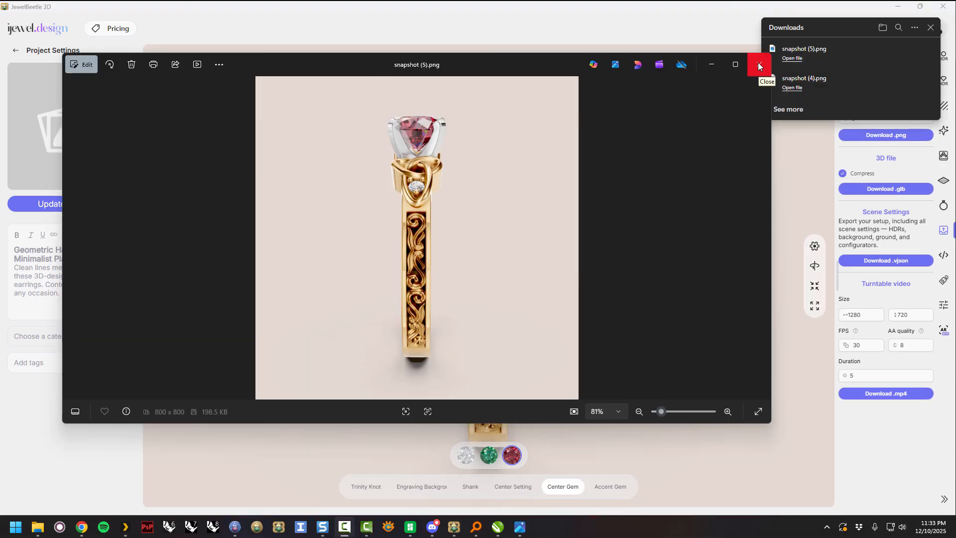
click(758, 65)
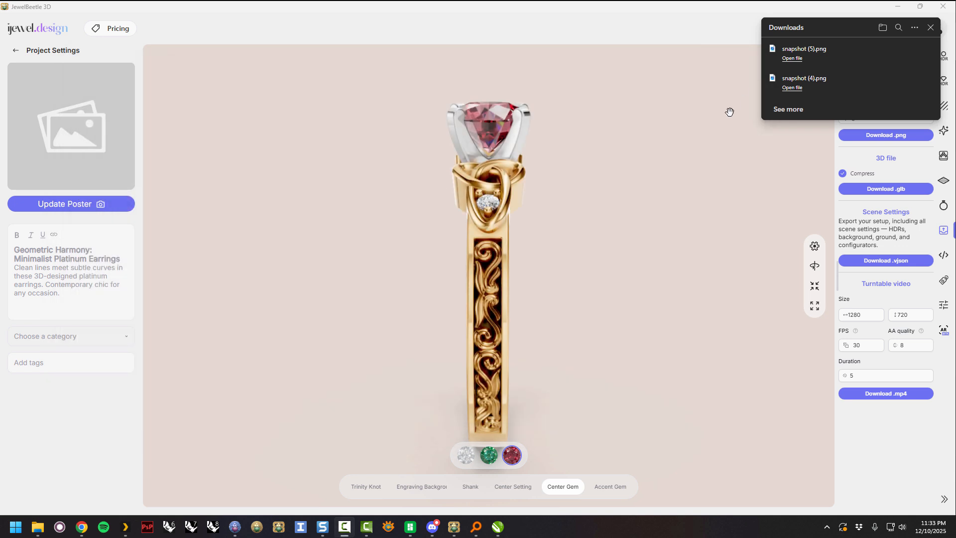
click(931, 28)
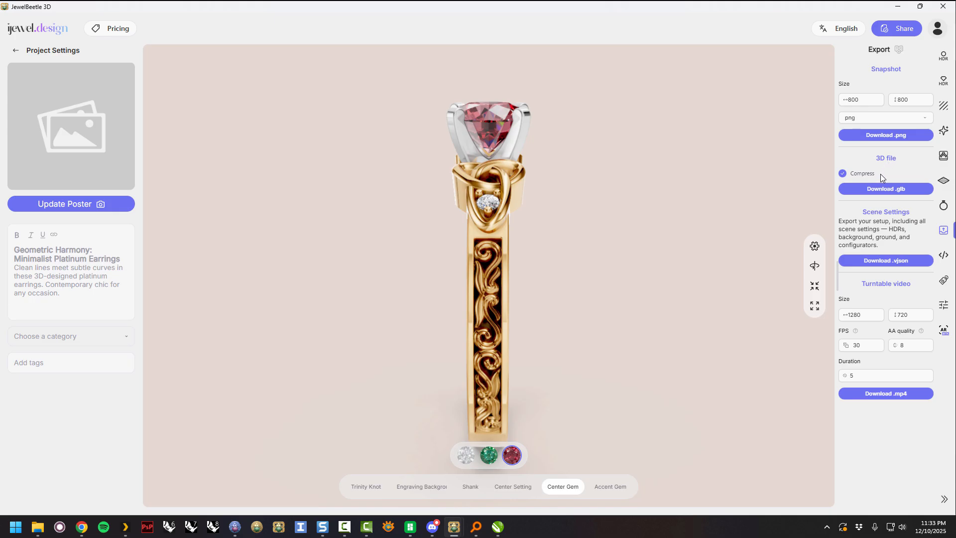
click(899, 188)
- Turn the ring back to an angled view and set the viewer's rendering quality to Ultra
drag(578, 272, 630, 287)
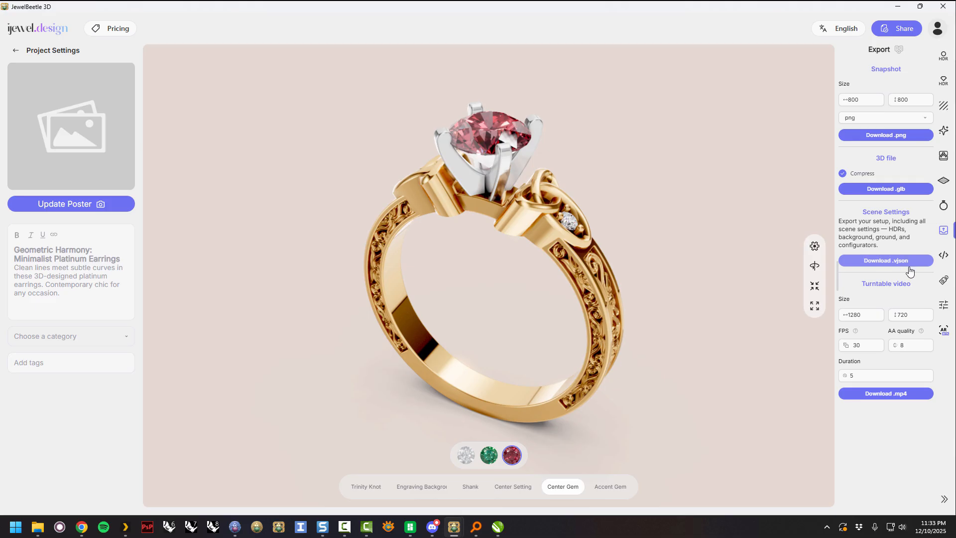
drag(709, 244, 714, 245)
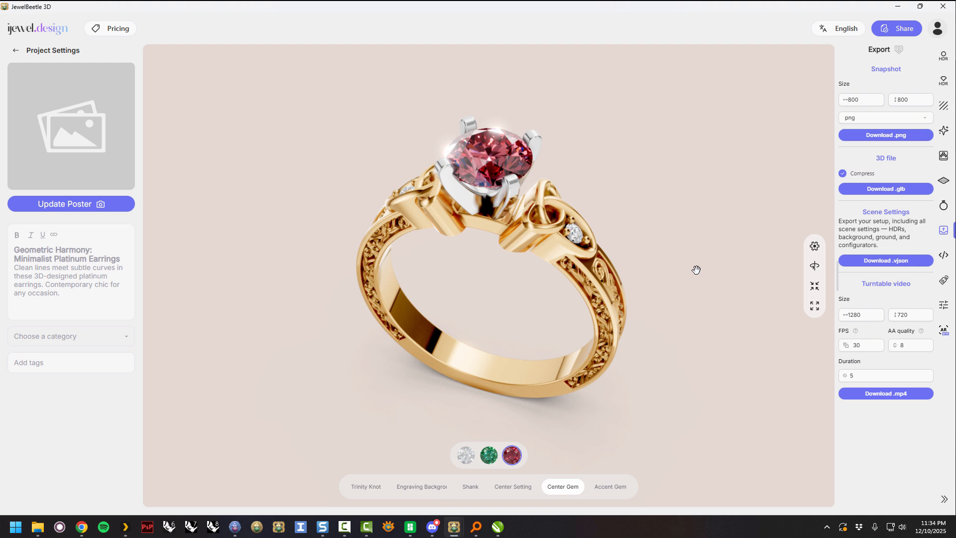
click(815, 247)
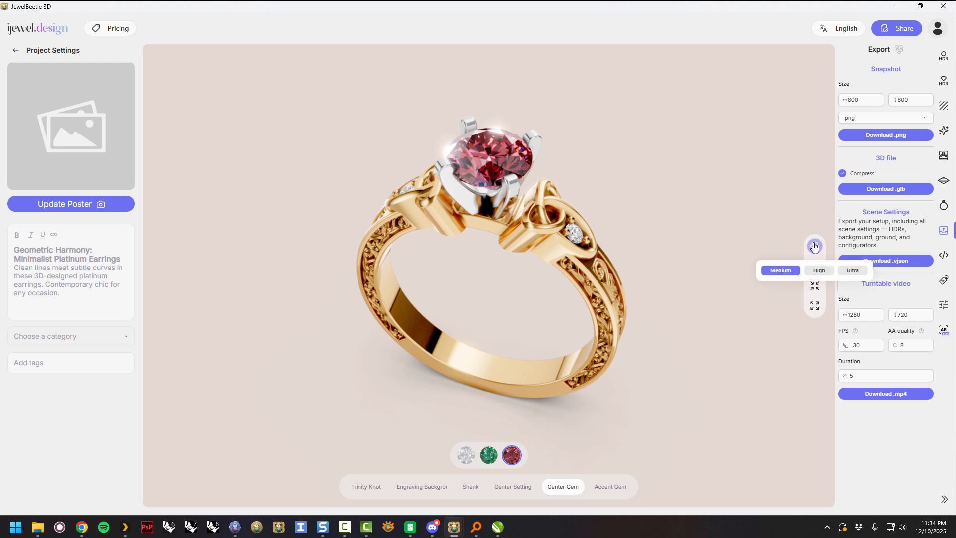
click(852, 270)
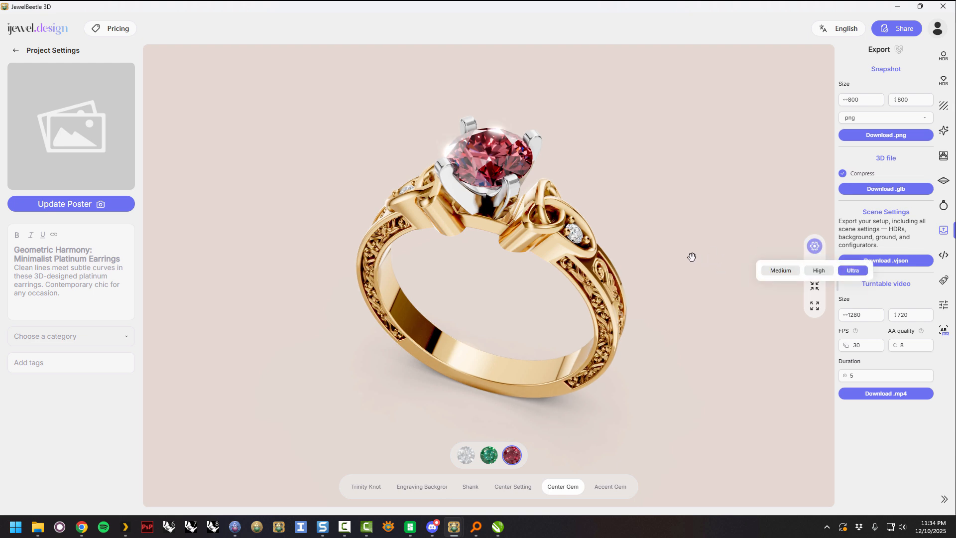
mouse_move(691, 279)
mouse_down()
mouse_move(658, 264)
mouse_move(686, 275)
mouse_up()
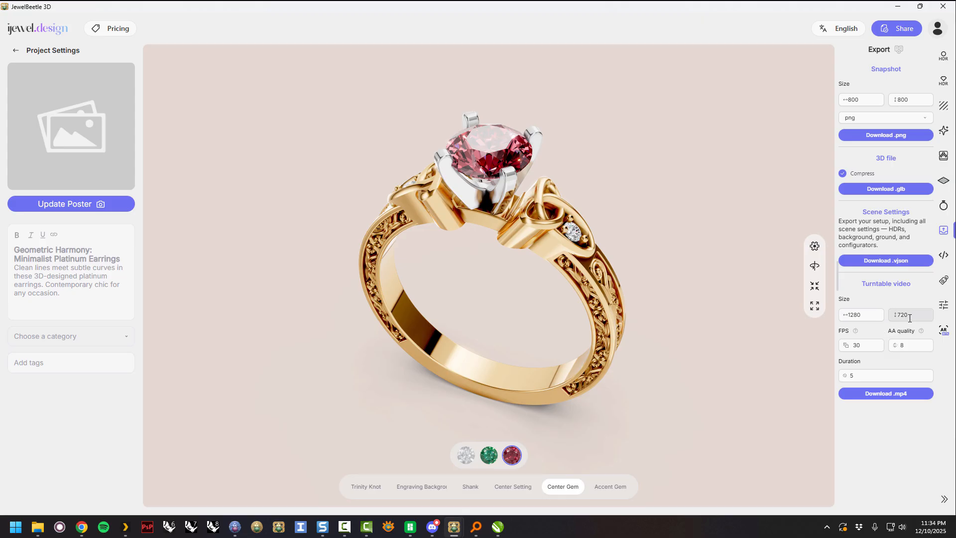
- Try a turntable video height of 800, and restore it to 720
drag(913, 318, 889, 316)
text(800)
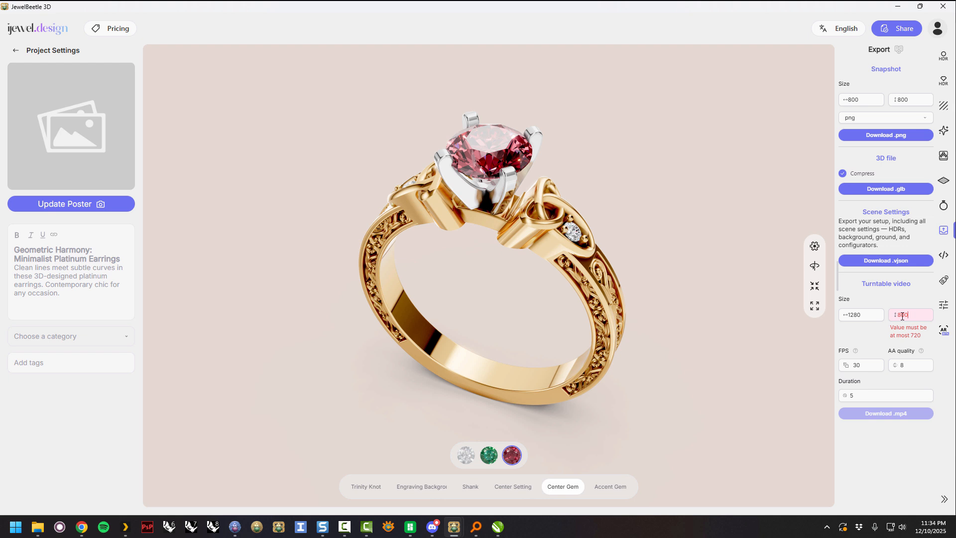
double_click(902, 315)
text(720)
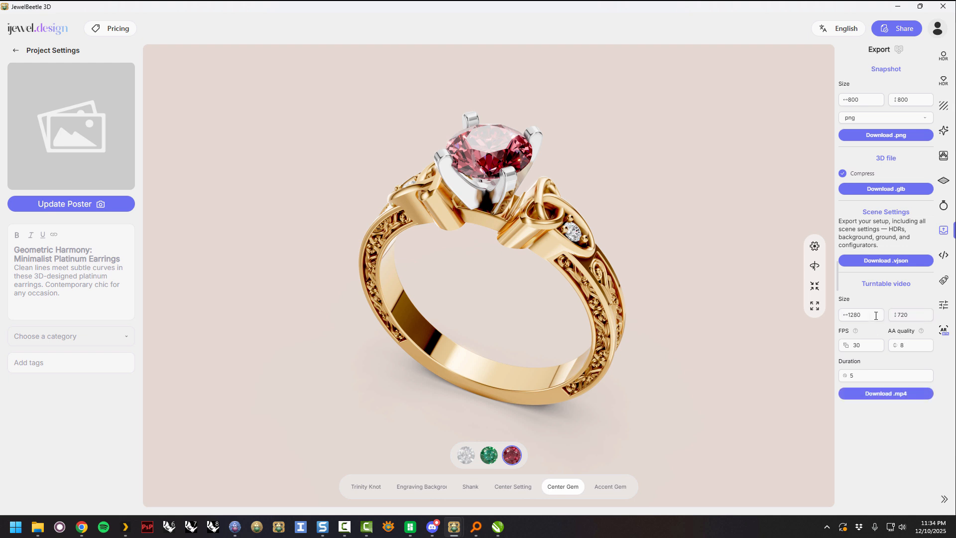
- Set the turntable video's duration to 10
click(875, 315)
drag(870, 316, 841, 314)
click(865, 345)
click(851, 374)
text(12)
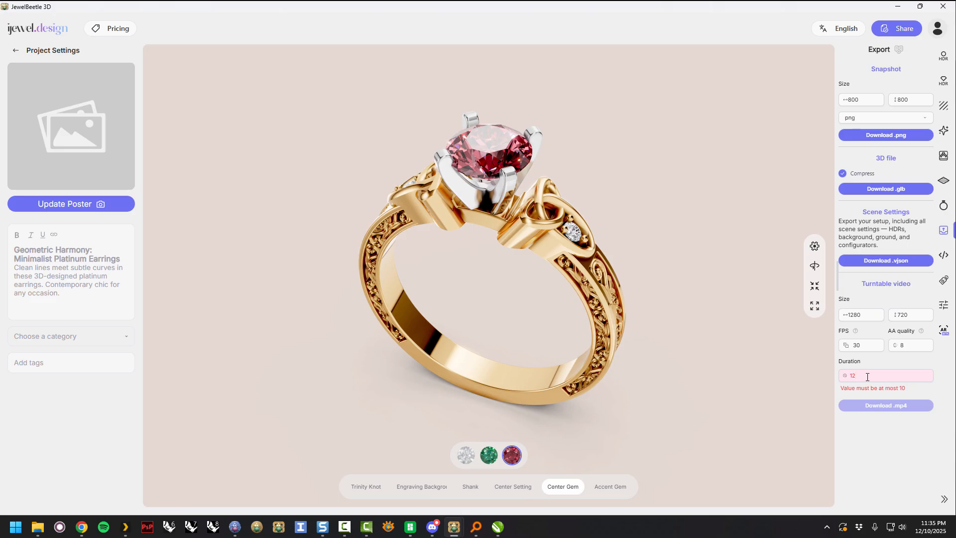
text(10)
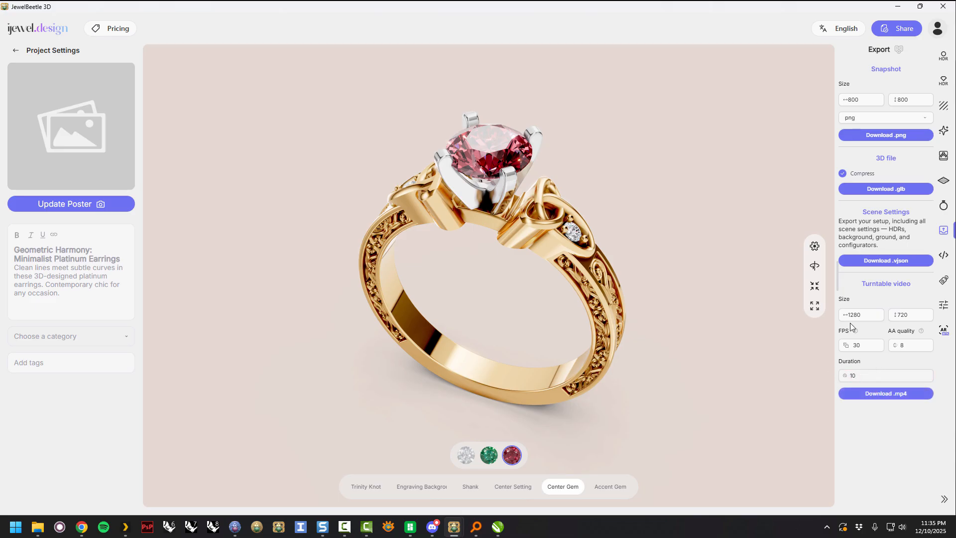
- Inspect the materials available for the centre gem and its prong setting, and clear the selection
drag(668, 286, 667, 287)
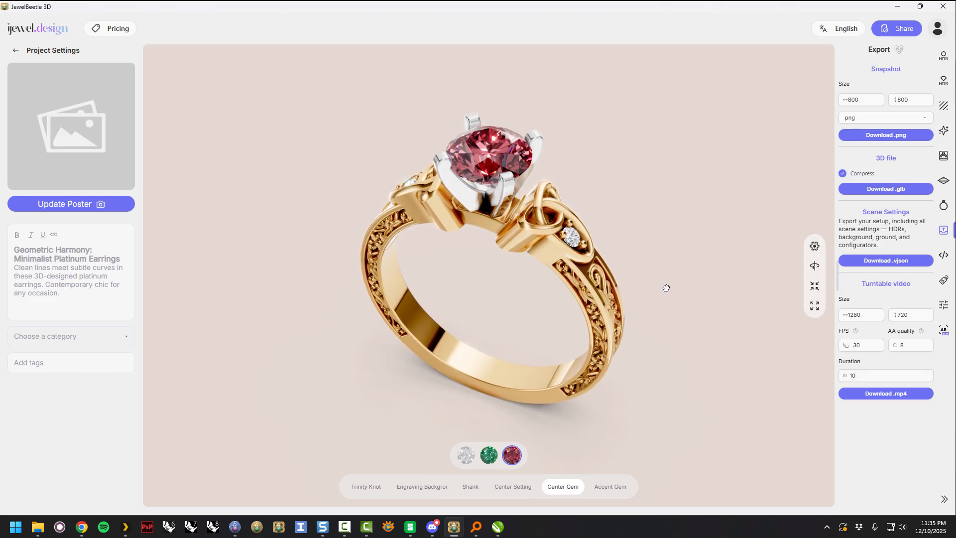
click(524, 158)
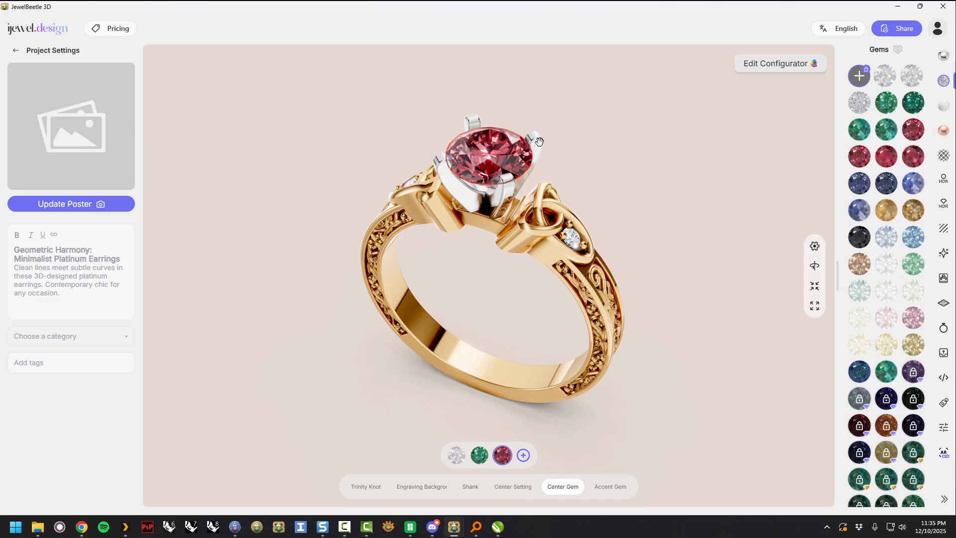
click(539, 143)
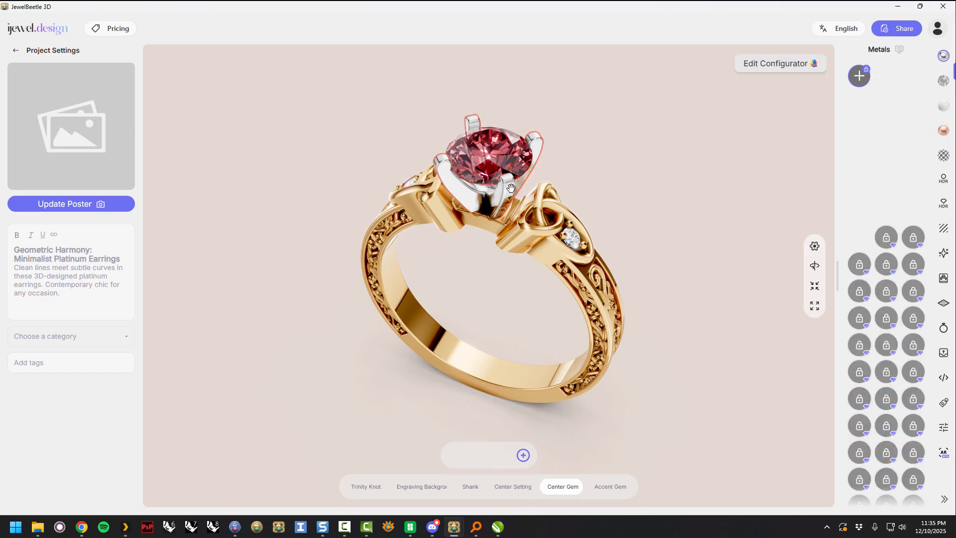
click(595, 178)
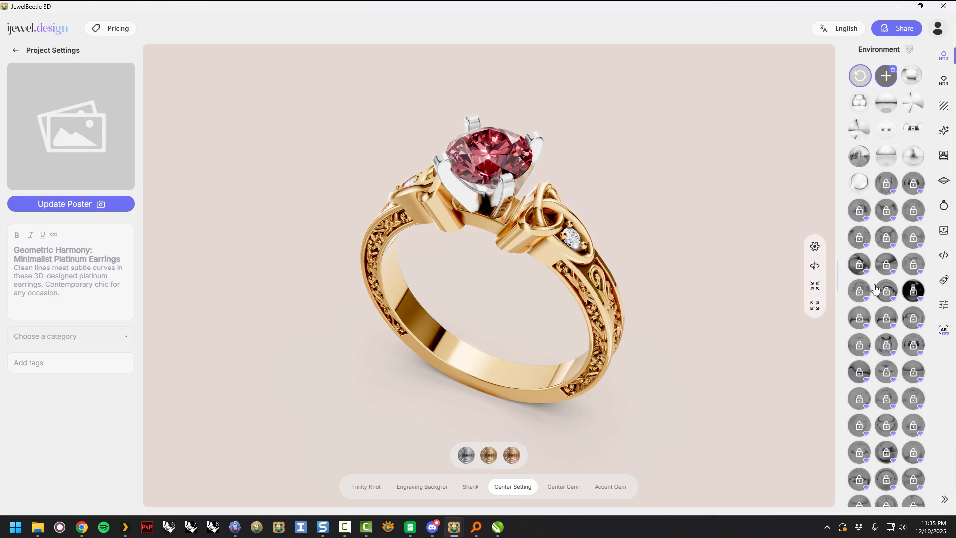
- Download the turntable video as an mp4, play the downloaded file, and close the player and the downloads list
click(944, 231)
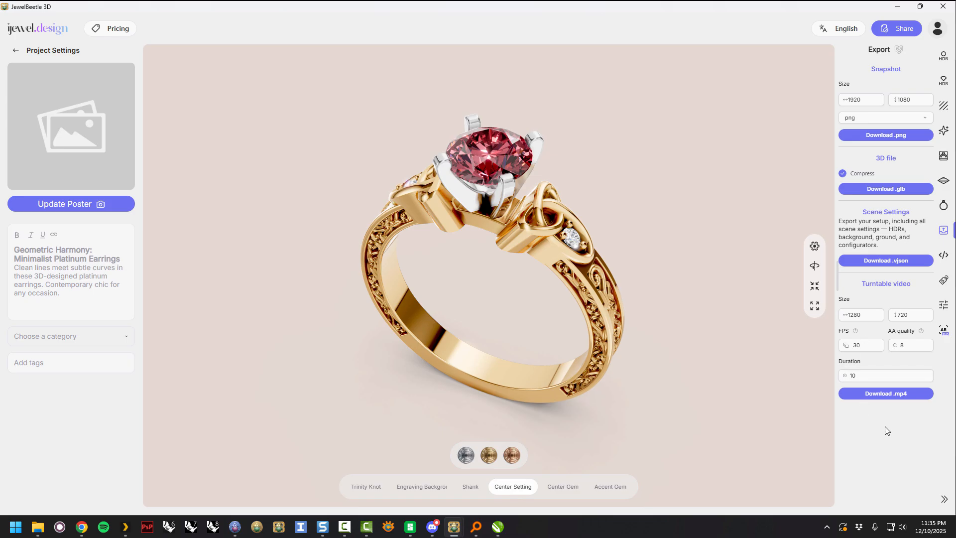
click(878, 395)
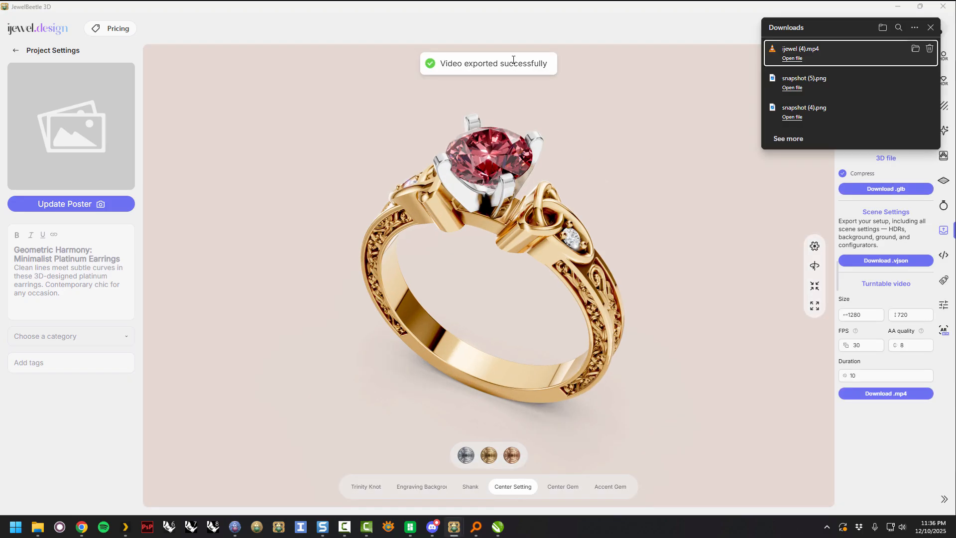
click(817, 54)
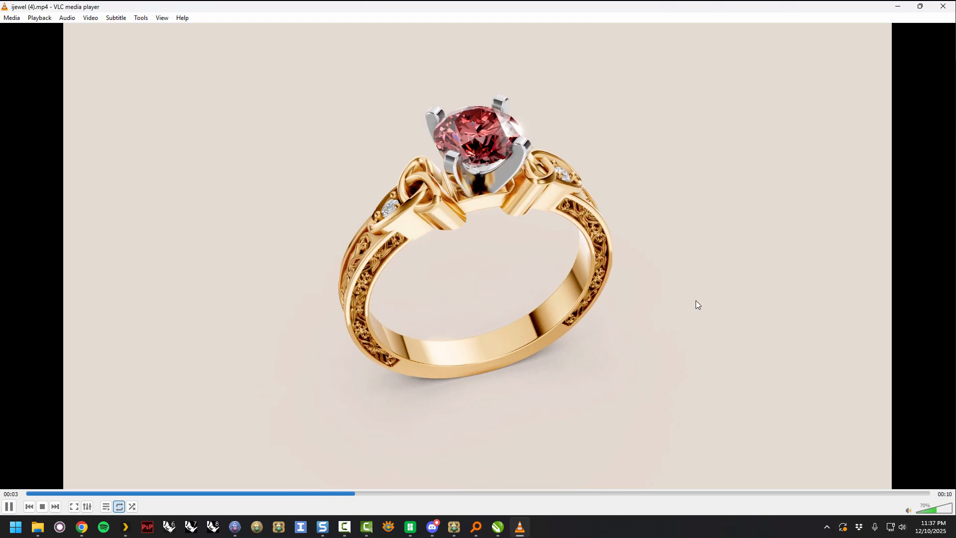
click(943, 6)
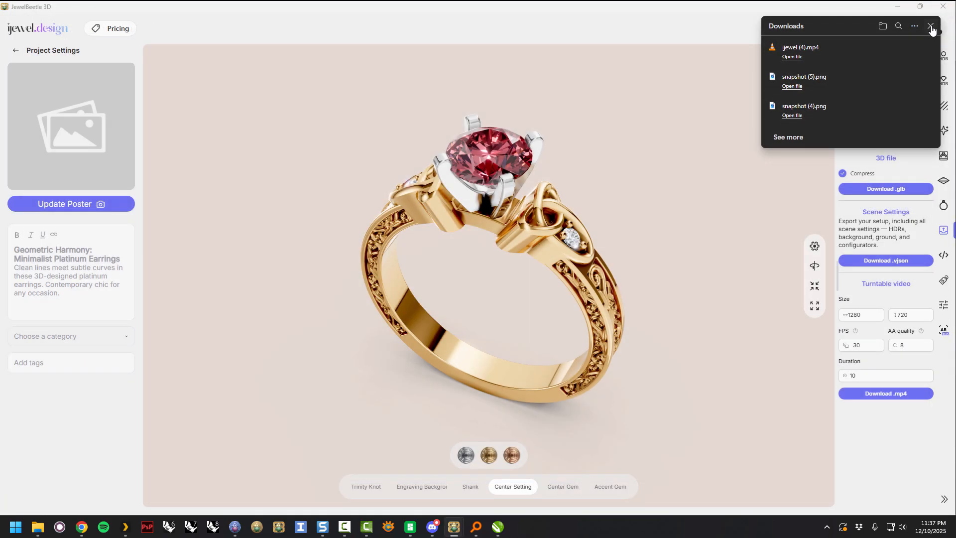
click(930, 28)
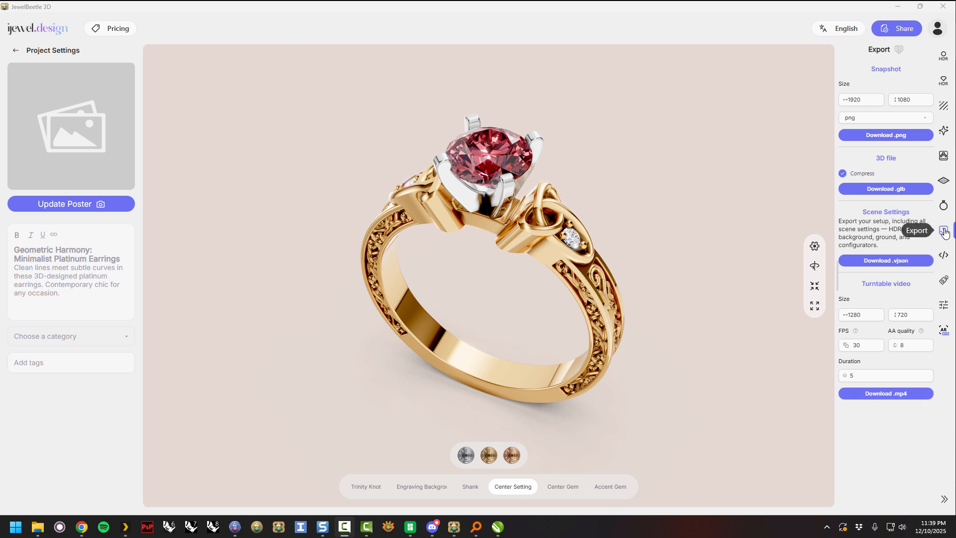
- Review the Branding and TryOn settings, and bring up the Advanced settings
click(944, 282)
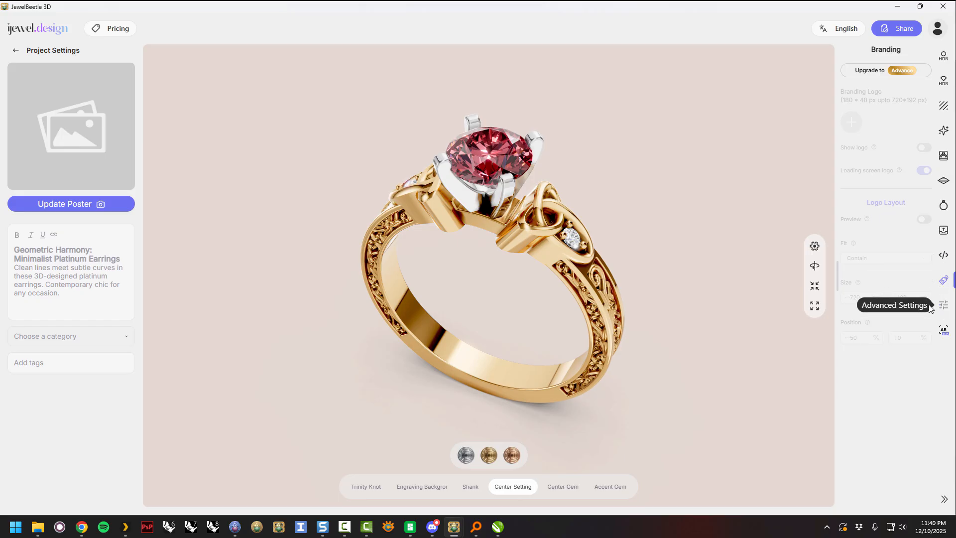
click(945, 332)
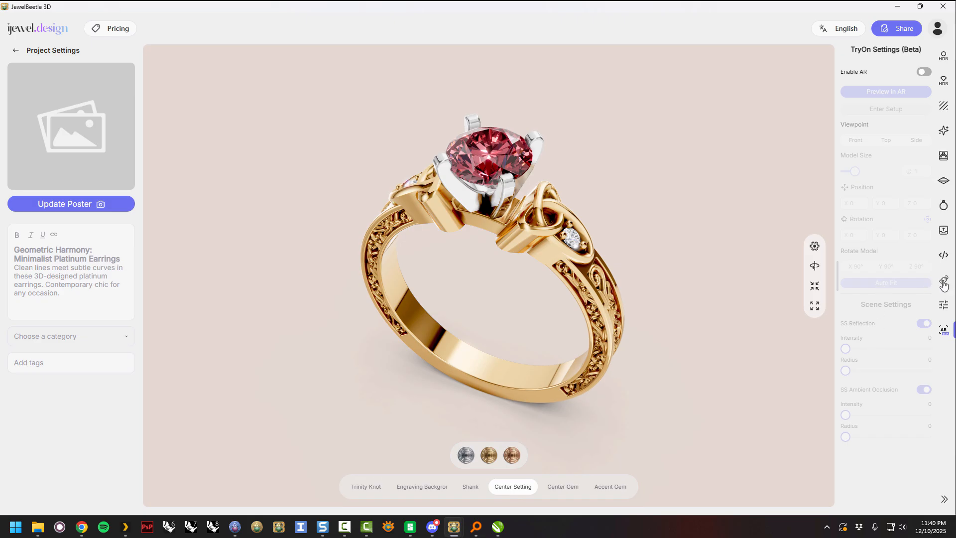
click(942, 309)
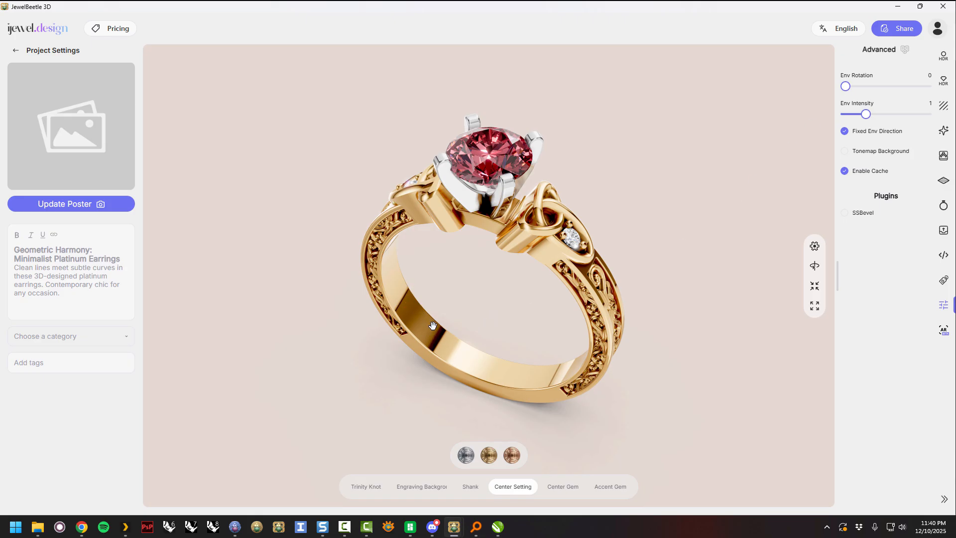
- Set the environment rotation to about 1.414, adjust the environment intensity, and check the lighting on the ring
drag(845, 88, 864, 93)
drag(612, 196, 644, 193)
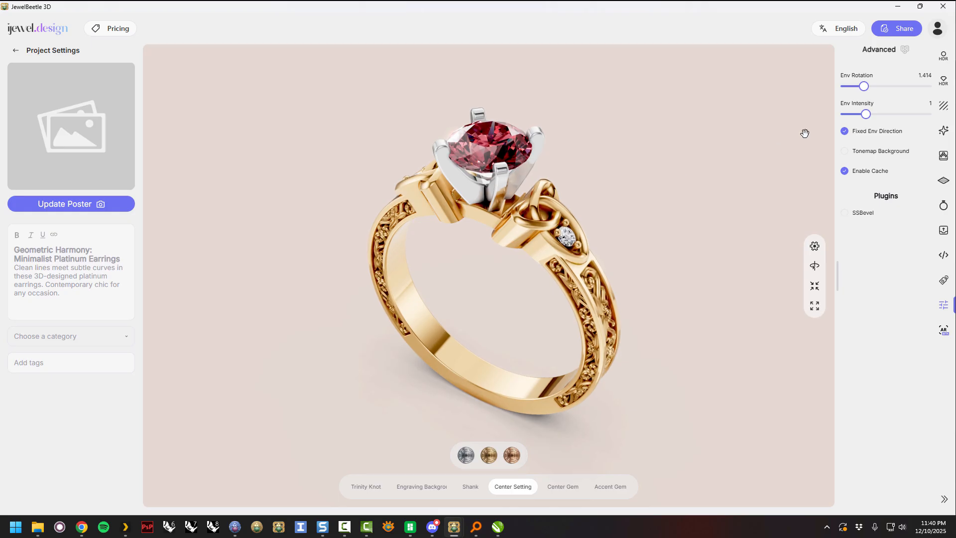
mouse_move(867, 114)
mouse_down()
mouse_move(939, 130)
mouse_move(842, 133)
mouse_move(869, 132)
mouse_up()
mouse_move(689, 241)
mouse_down()
mouse_move(689, 222)
mouse_move(693, 249)
mouse_up()
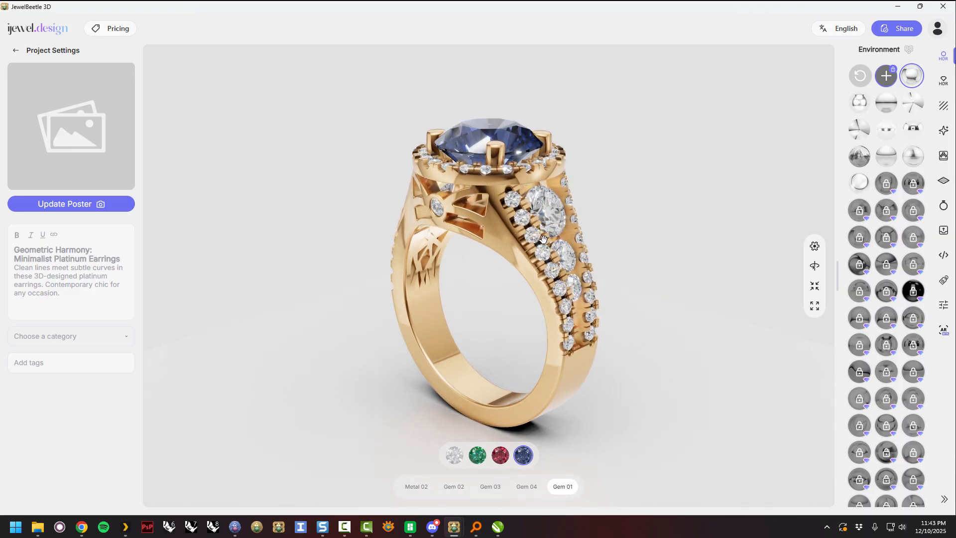
- Examine the side stones and the sharp-edged prongs on the blue-gem ring up close
scroll(543, 239, up, 5)
drag(658, 251, 657, 227)
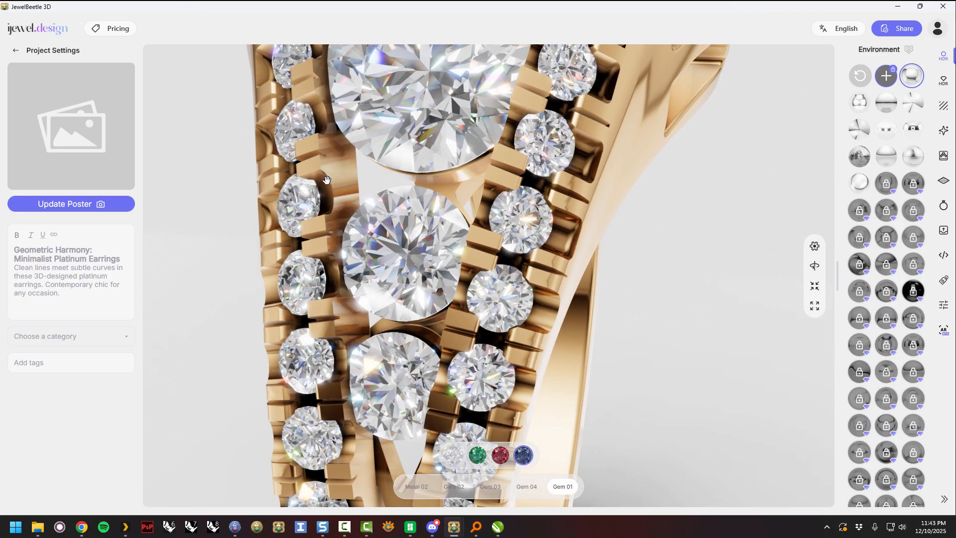
drag(370, 264, 393, 269)
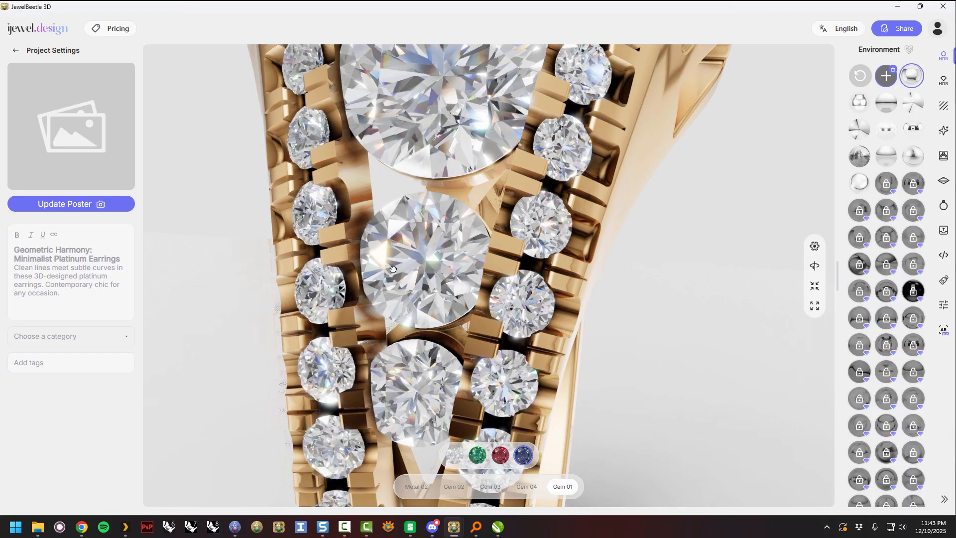
scroll(393, 270, down, 10)
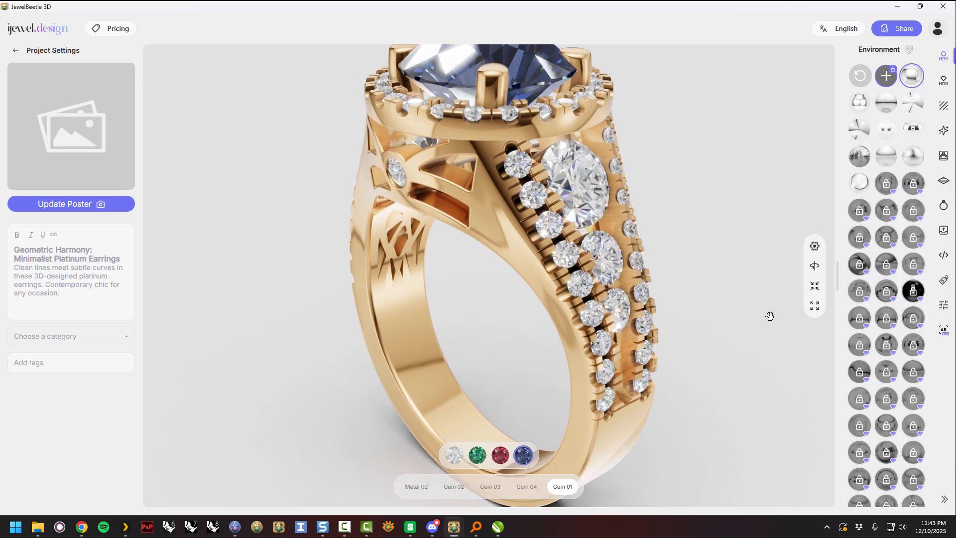
- Enable the SSBevel plugin and examine the edges of the side-stone prongs up close
click(944, 307)
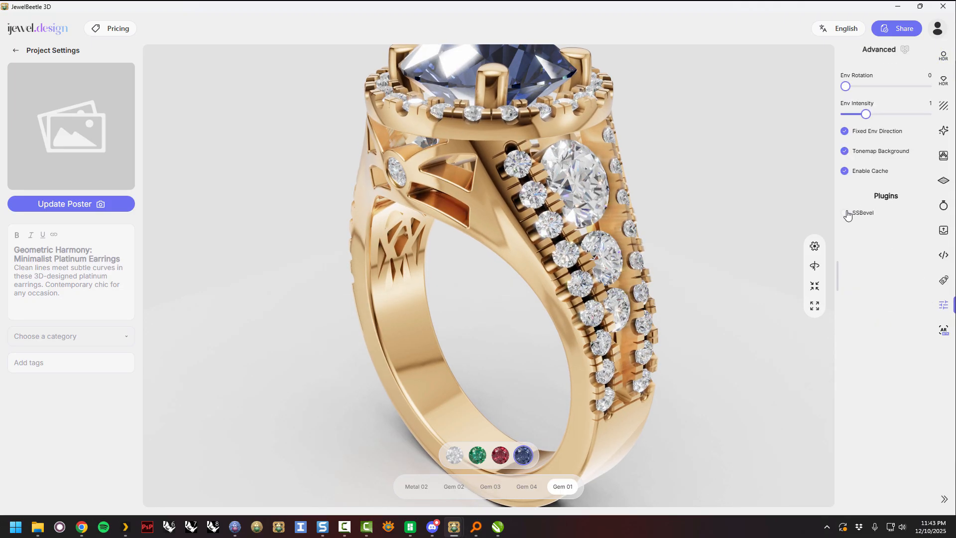
click(845, 215)
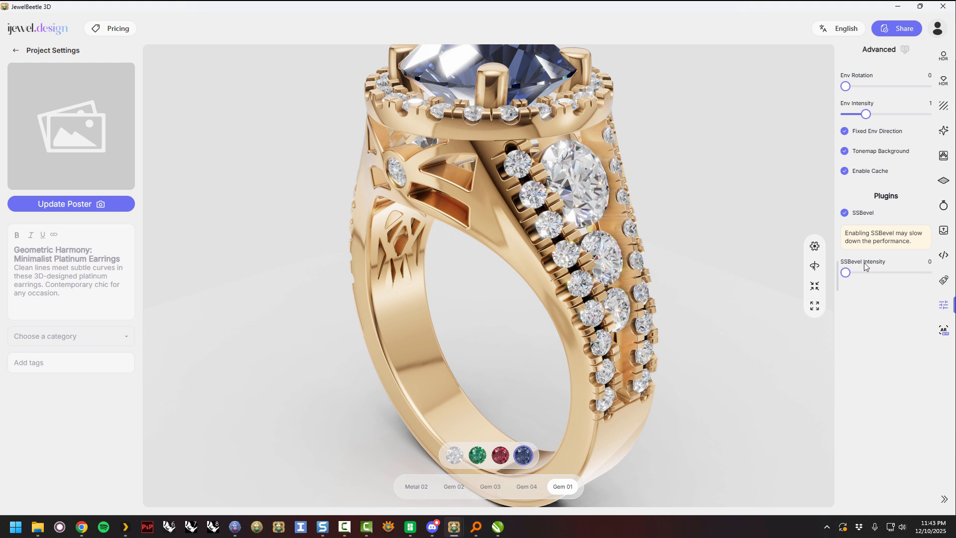
scroll(666, 179, up, 5)
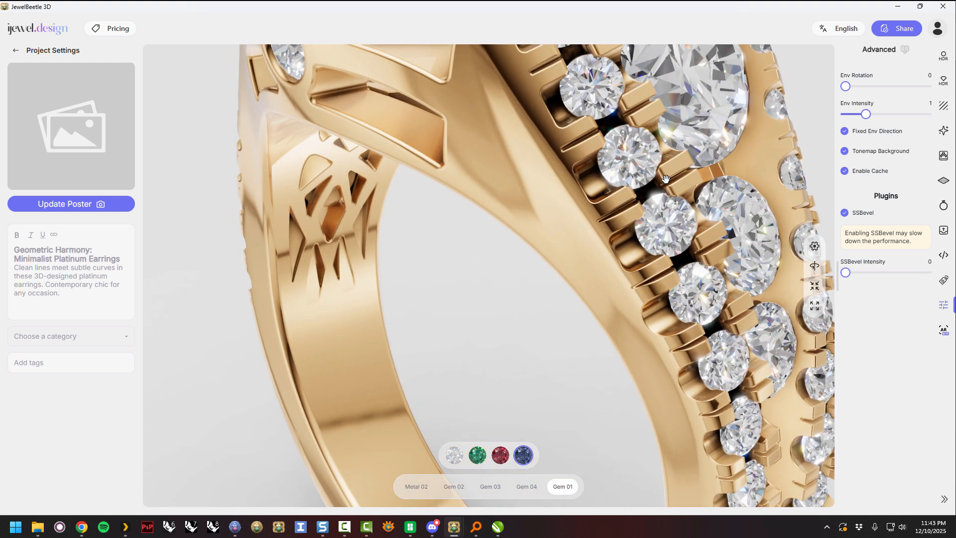
scroll(665, 178, up, 3)
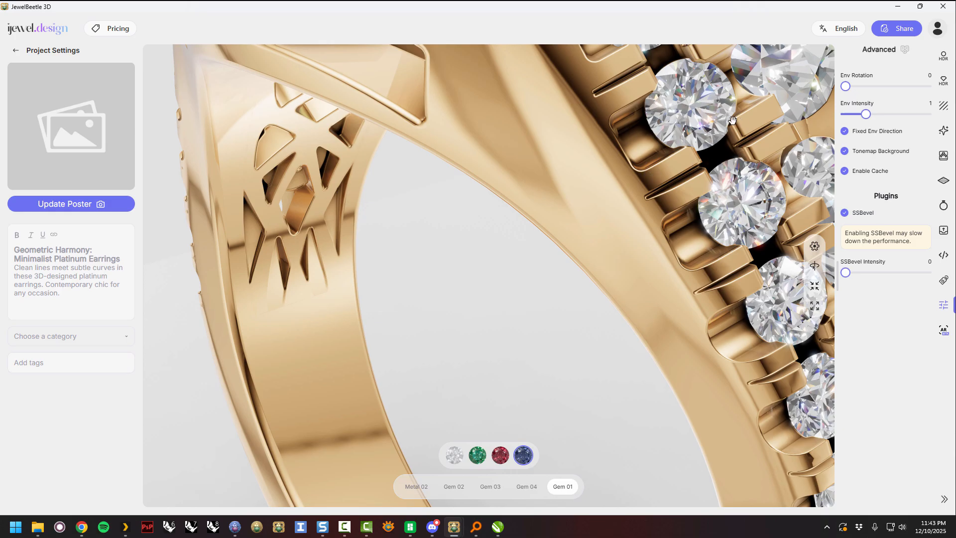
scroll(609, 209, down, 4)
drag(609, 209, 778, 177)
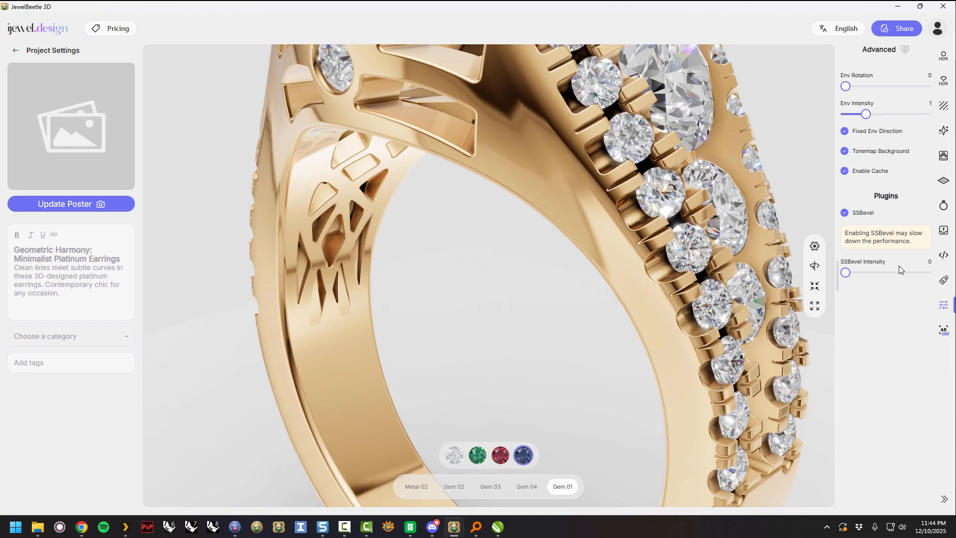
- Try an SSBevel intensity of about 5.6, and return it to 0
drag(846, 273, 910, 280)
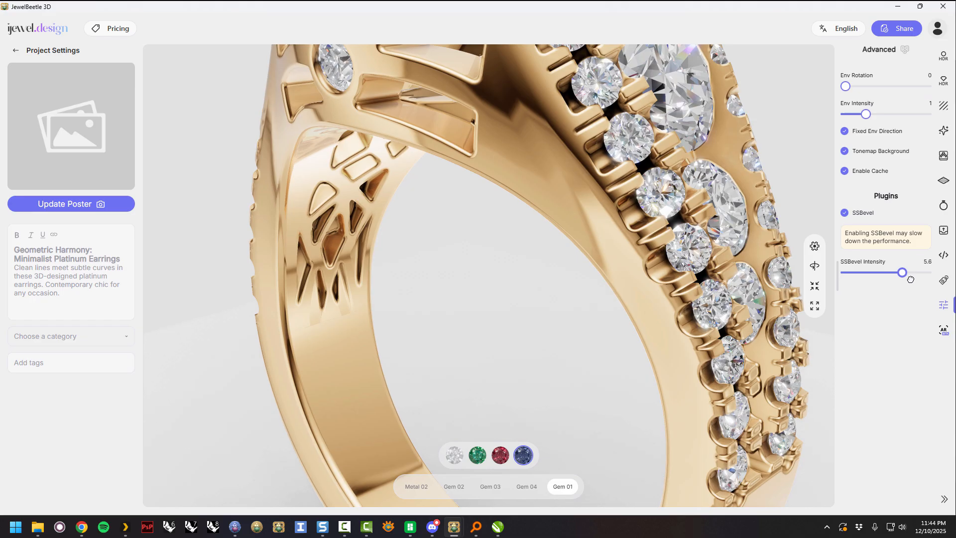
drag(911, 280, 827, 280)
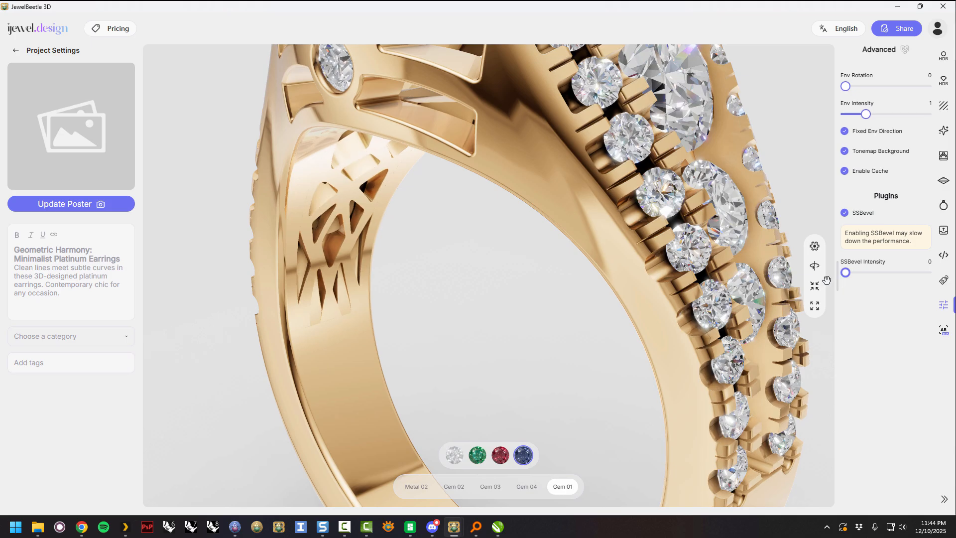
- Set the SSBevel intensity to about 5.98 while checking the inner gallery, and return to the full ring
drag(432, 265, 438, 244)
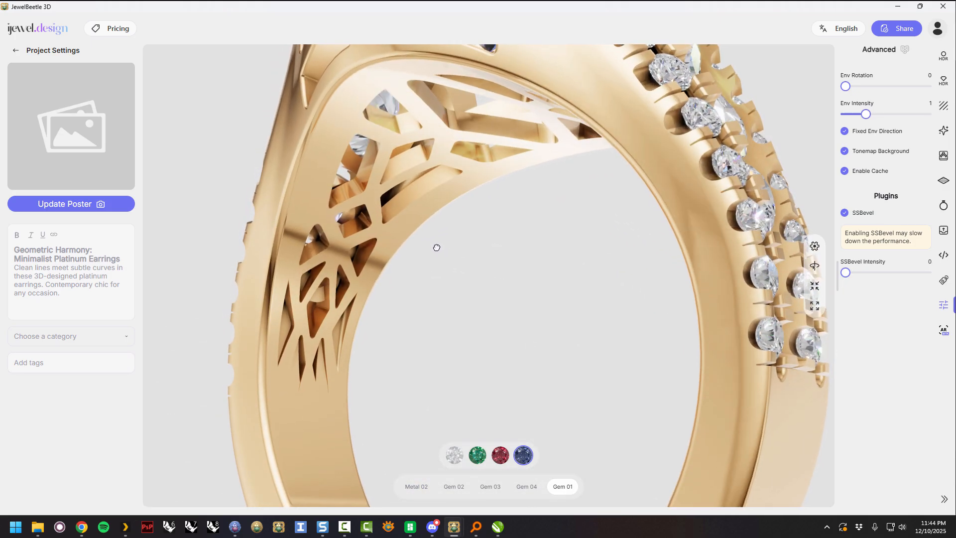
drag(846, 275, 898, 277)
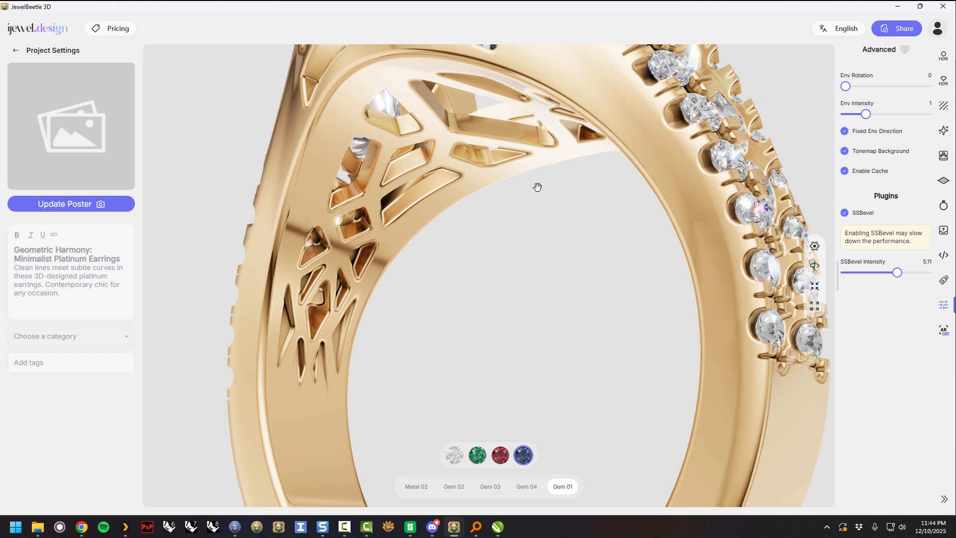
drag(899, 275, 906, 274)
drag(559, 226, 548, 333)
scroll(525, 324, down, 3)
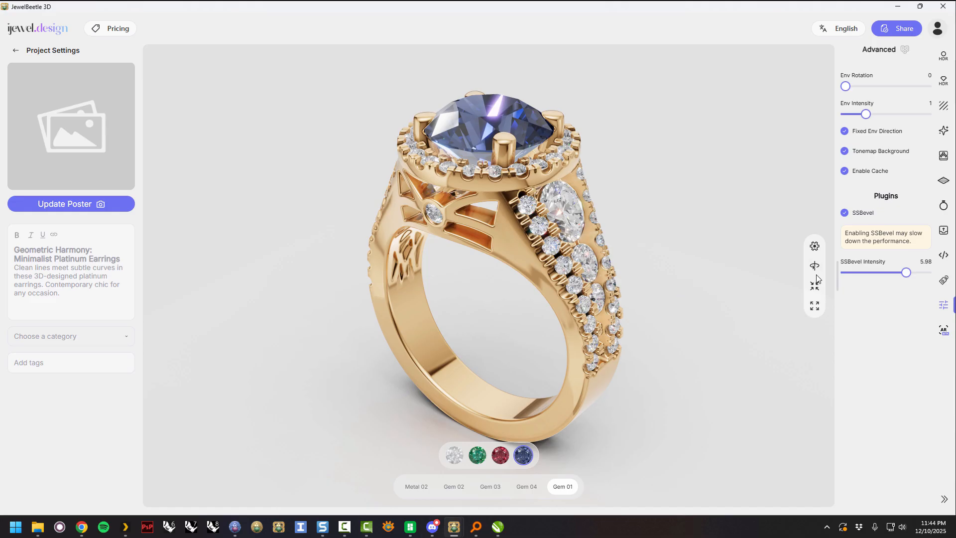
- Download the blue-gem ring as a compressed .glb 3D file
click(944, 233)
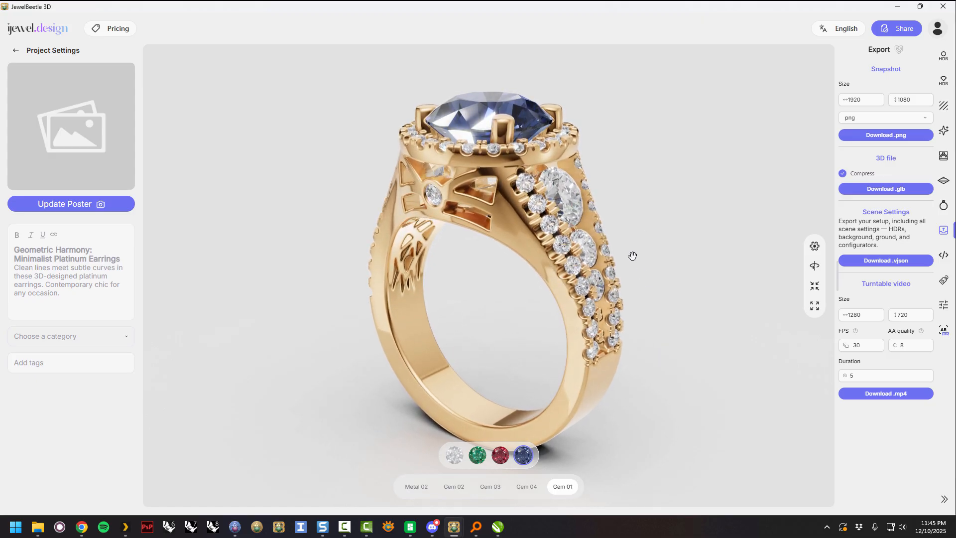
click(894, 189)
click(900, 189)
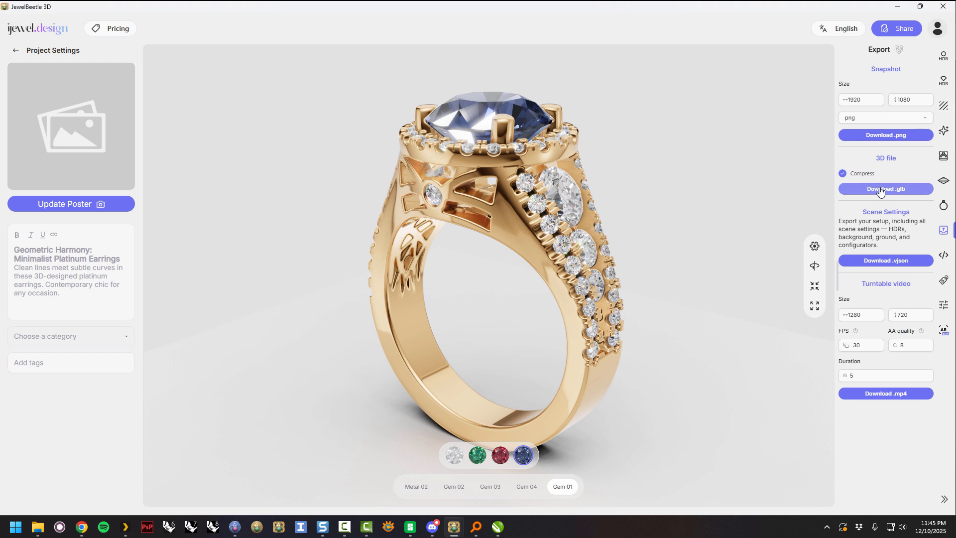
drag(619, 210, 578, 213)
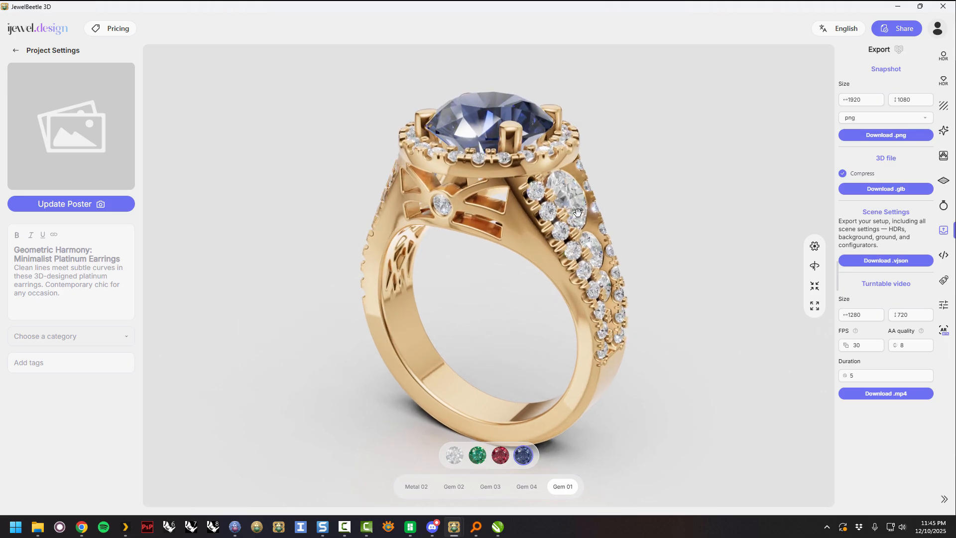
click(868, 192)
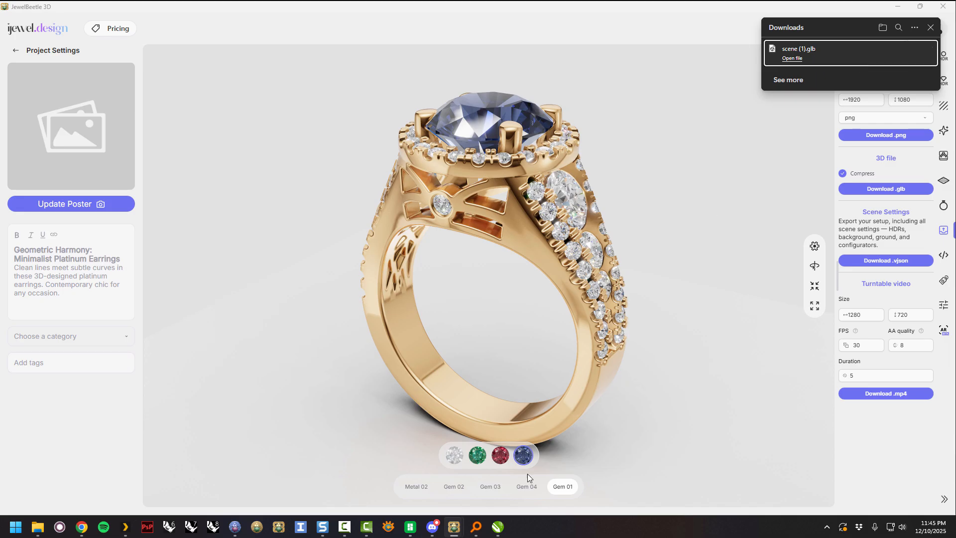
- Switch to the JewelBeetle 3D modelling window and delete all of the ring's objects
mouse_move(454, 531)
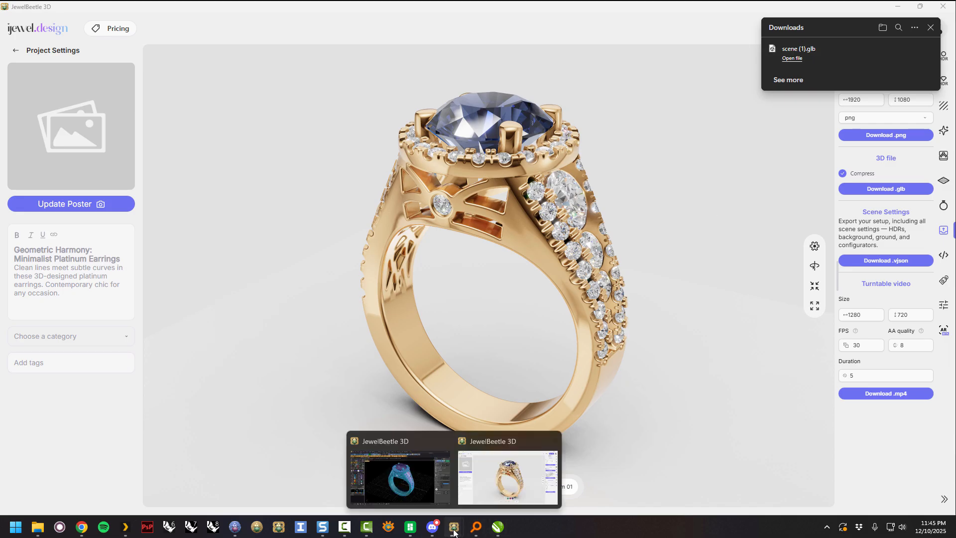
click(402, 488)
scroll(508, 320, down, 3)
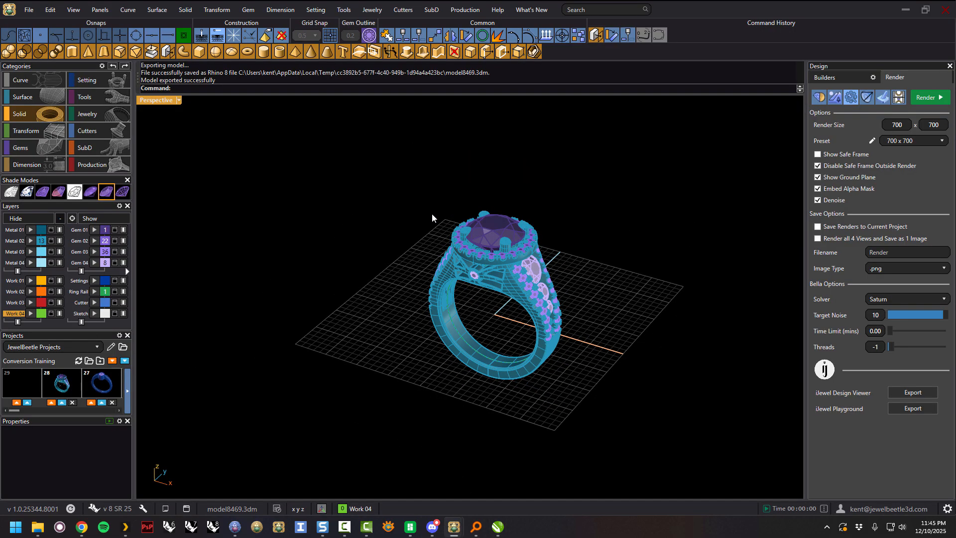
drag(589, 416, 603, 412)
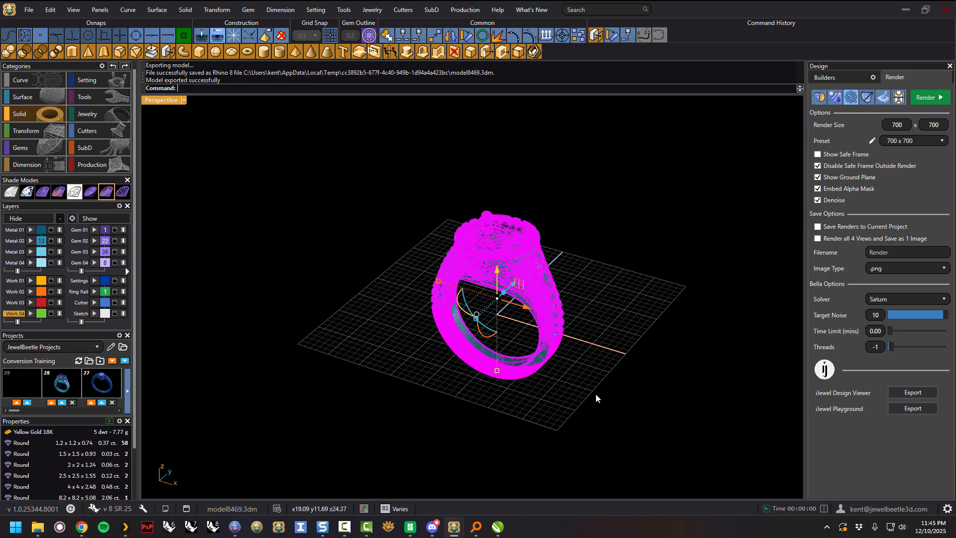
key(Delete)
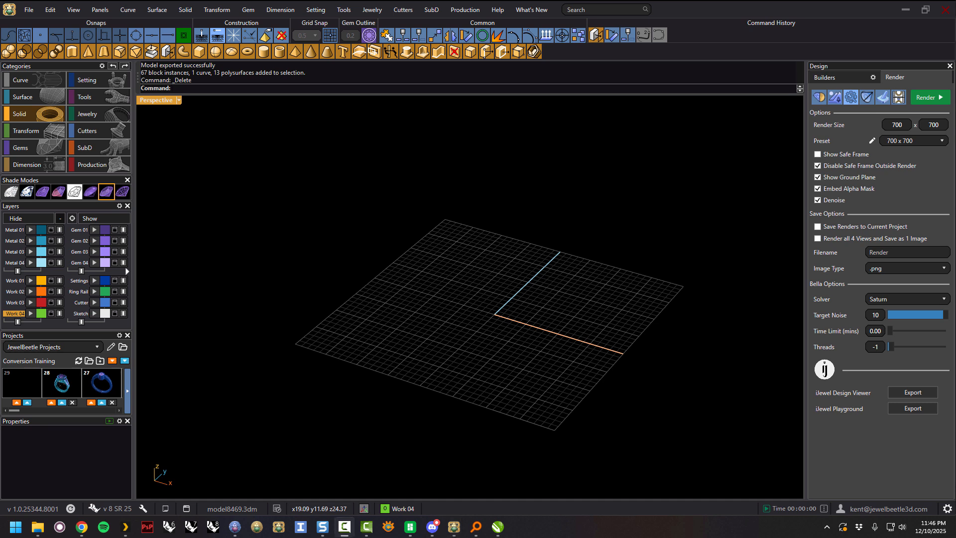
- Open the exported scene (1).glb file in the modelling scene, fit the large ring in view, and deselect it
drag(825, 174, 524, 251)
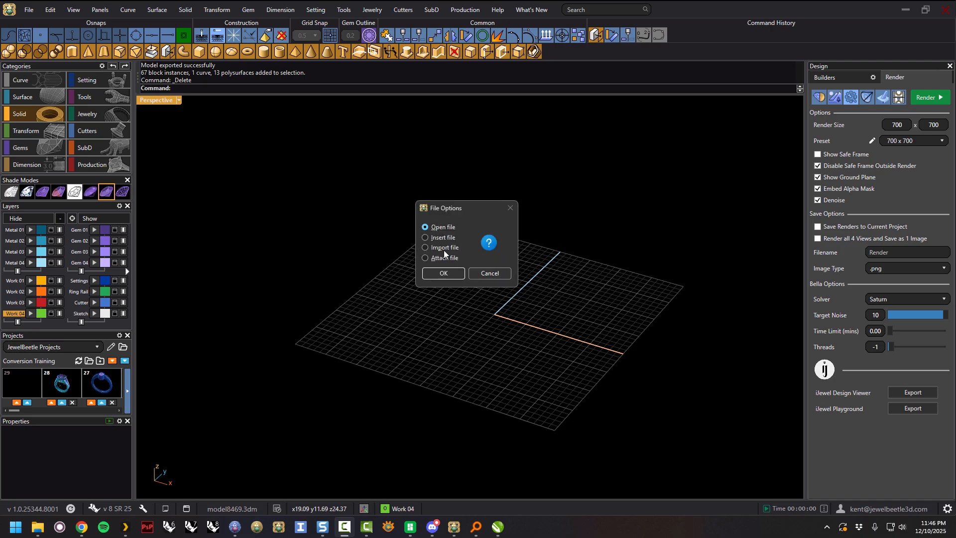
click(446, 275)
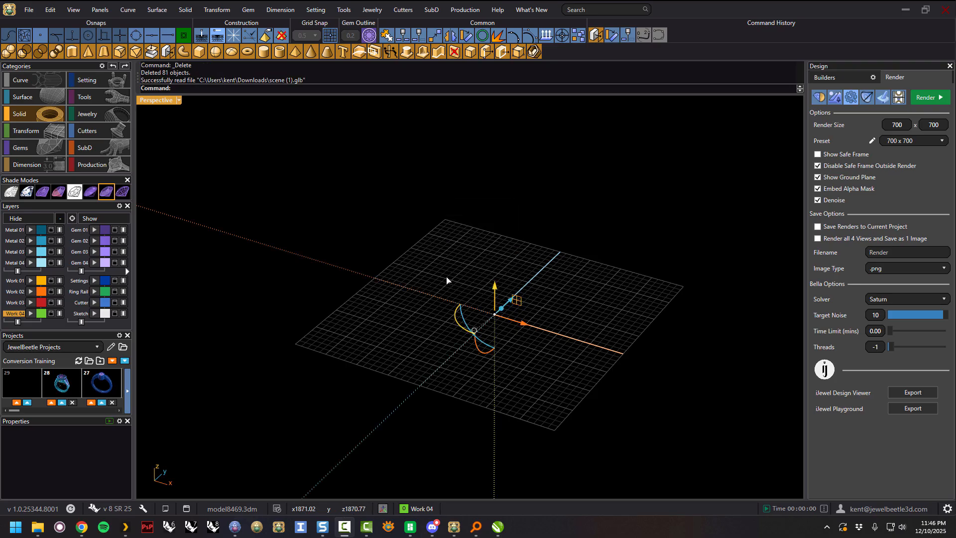
scroll(492, 292, down, 15)
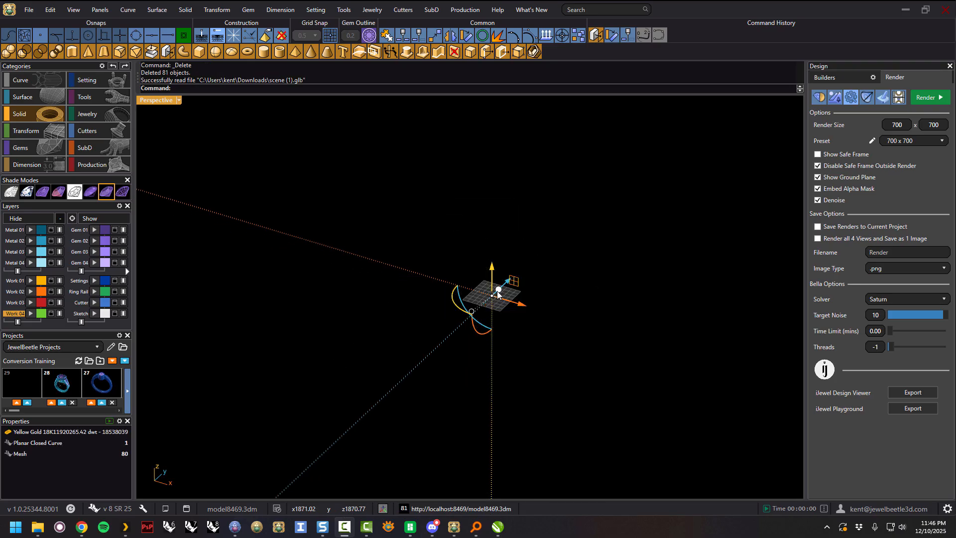
scroll(498, 294, down, 15)
click(630, 243)
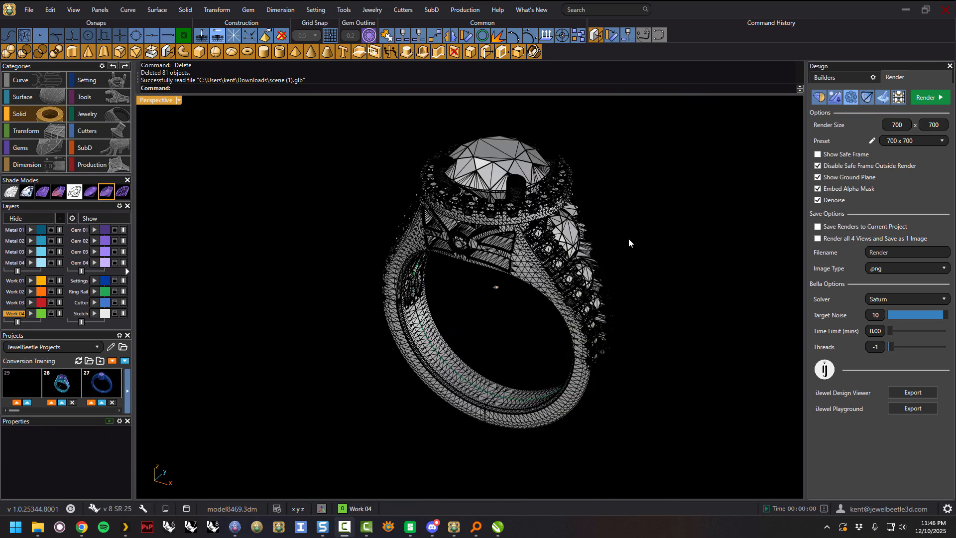
- Select the ring's metal mesh, undo the accidental drag, and clear the selection
scroll(550, 263, up, 10)
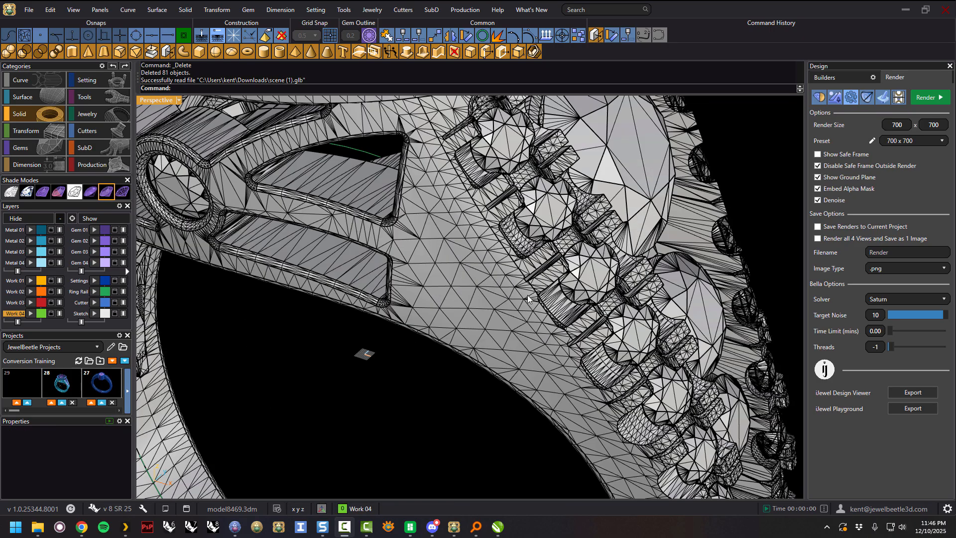
click(528, 299)
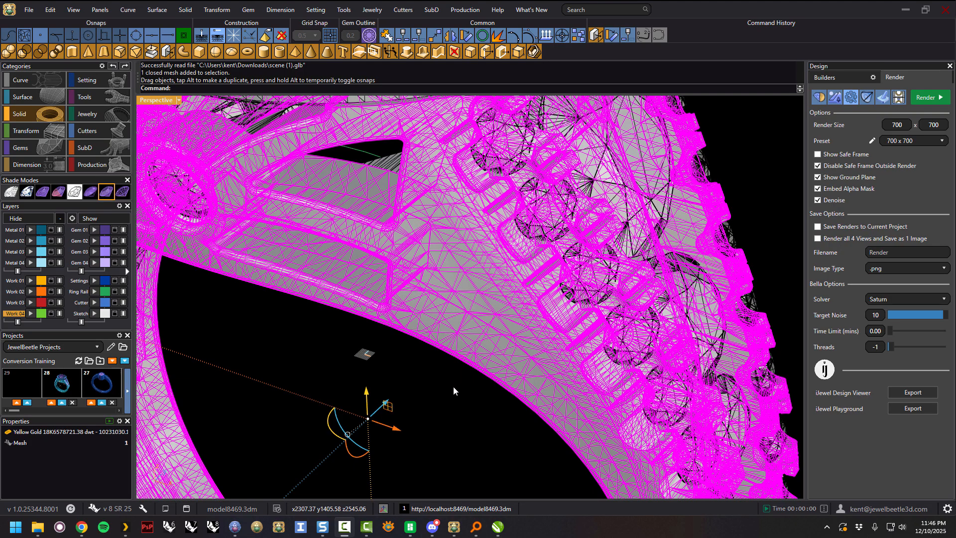
key(ctrl+z)
click(452, 417)
- Examine the mesh triangulation around the shoulder stones and inner gallery, and return to the full ring
right_drag(461, 417, 451, 387)
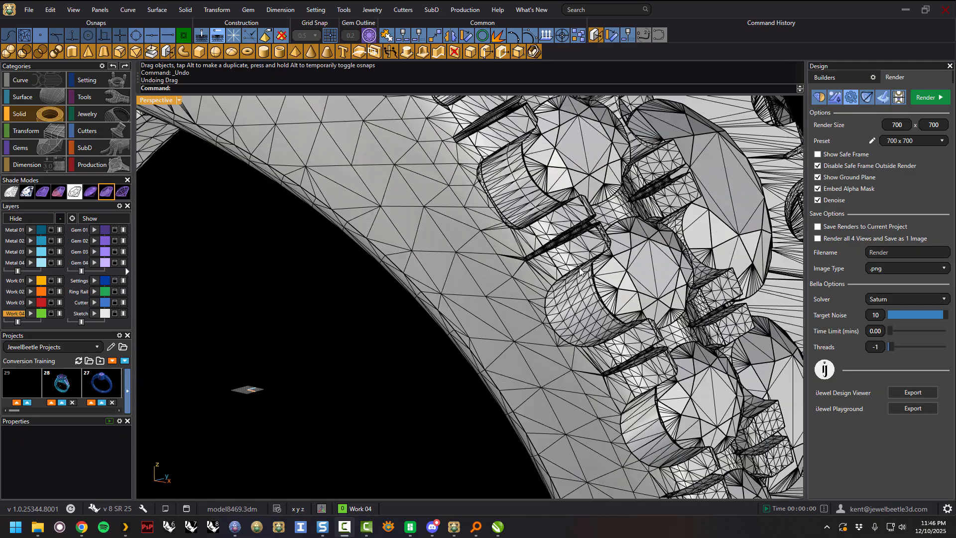
scroll(579, 270, up, 2)
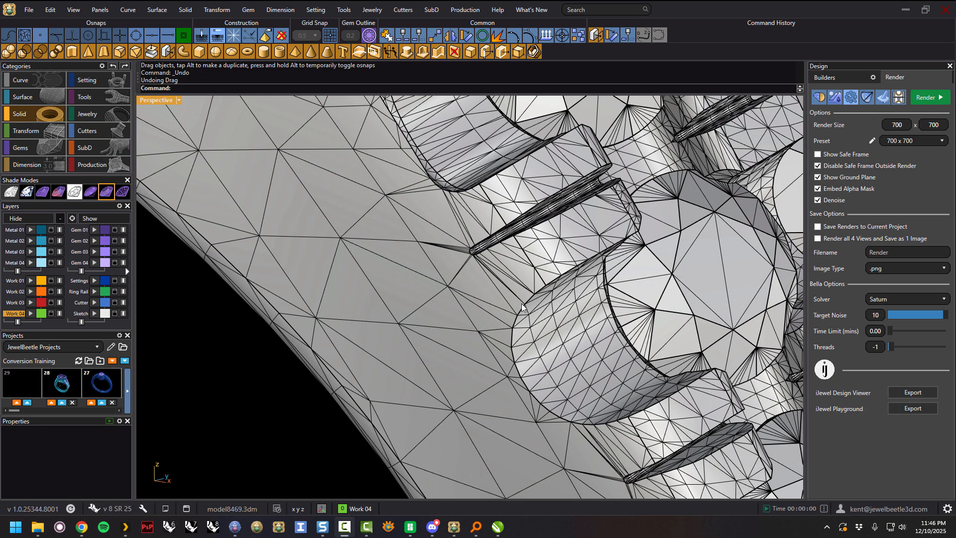
scroll(588, 379, down, 5)
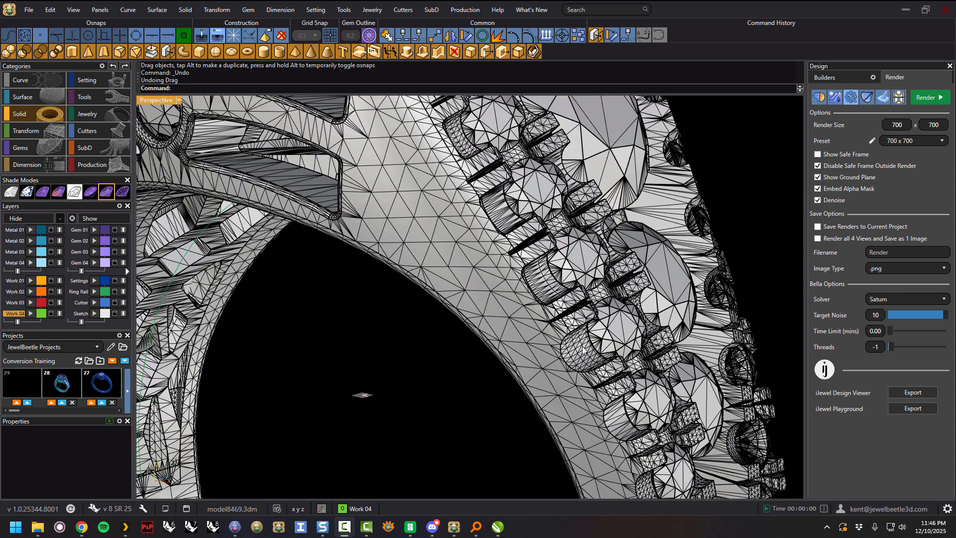
right_drag(524, 398, 527, 279)
scroll(451, 270, up, 3)
scroll(494, 254, up, 3)
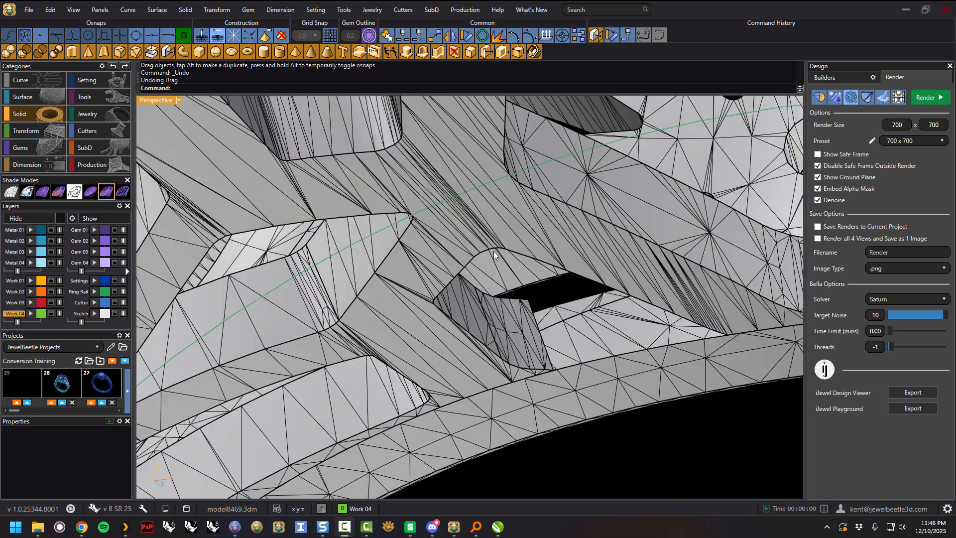
scroll(582, 253, down, 5)
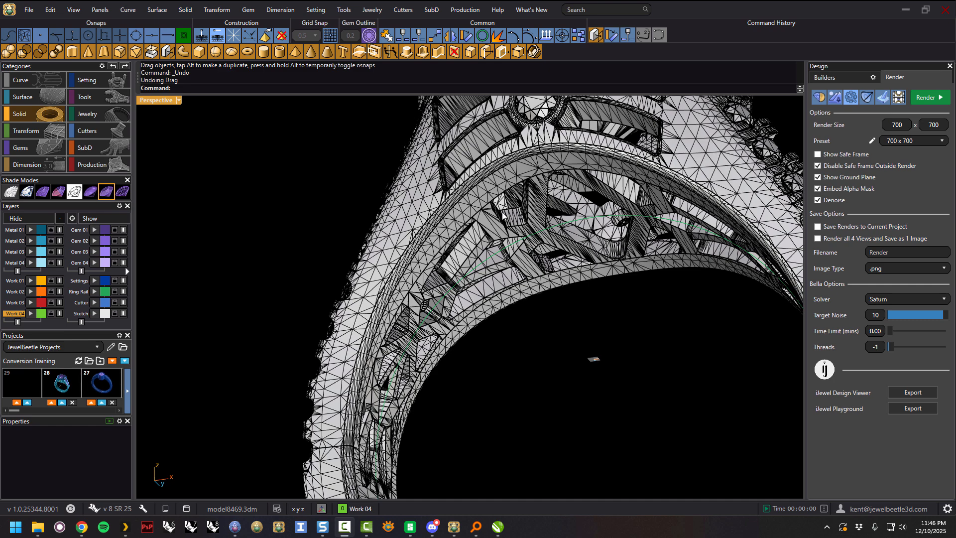
scroll(535, 332, down, 5)
right_drag(540, 324, 579, 437)
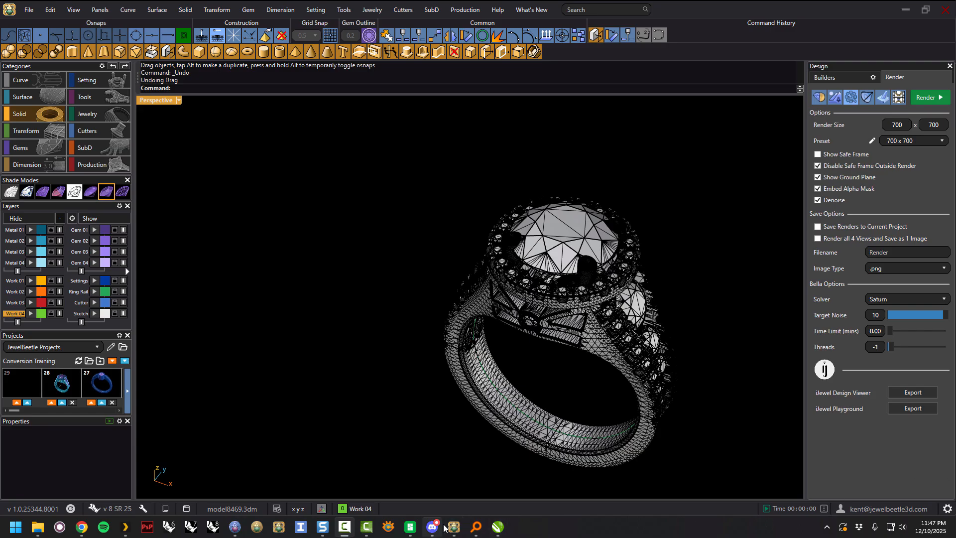
- Switch back to the iJewel Design Viewer, show the Advanced settings for the blue-gem ring, and dismiss the downloads list
mouse_move(454, 526)
click(506, 482)
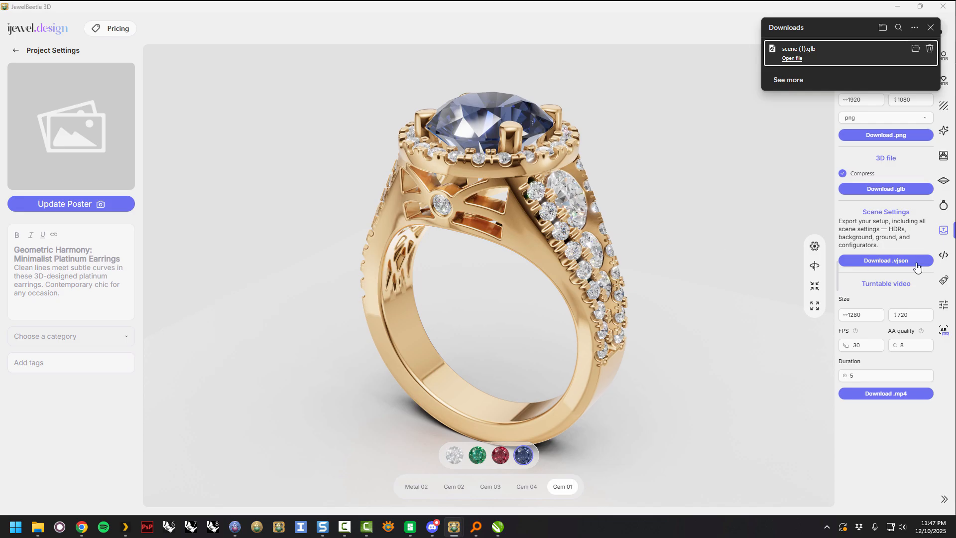
click(942, 307)
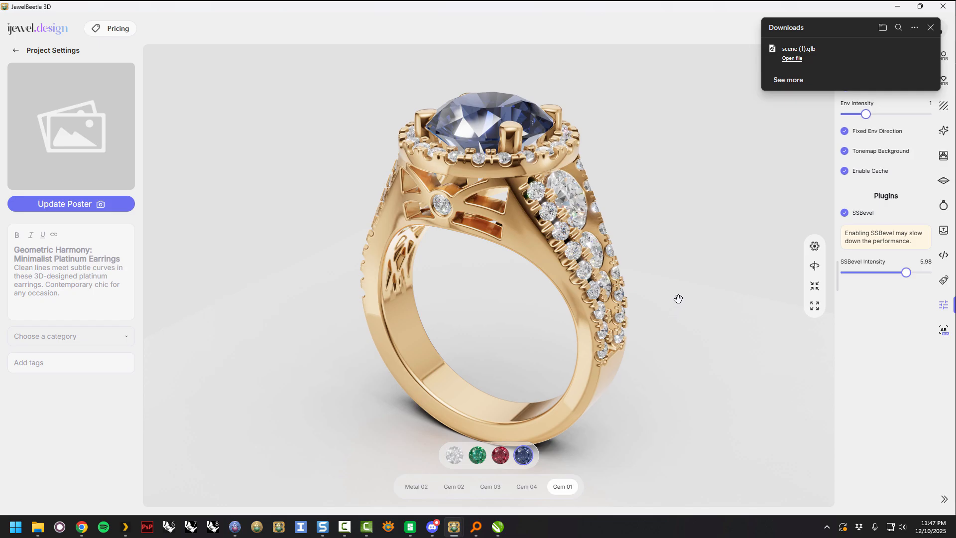
click(931, 29)
drag(694, 201, 693, 206)
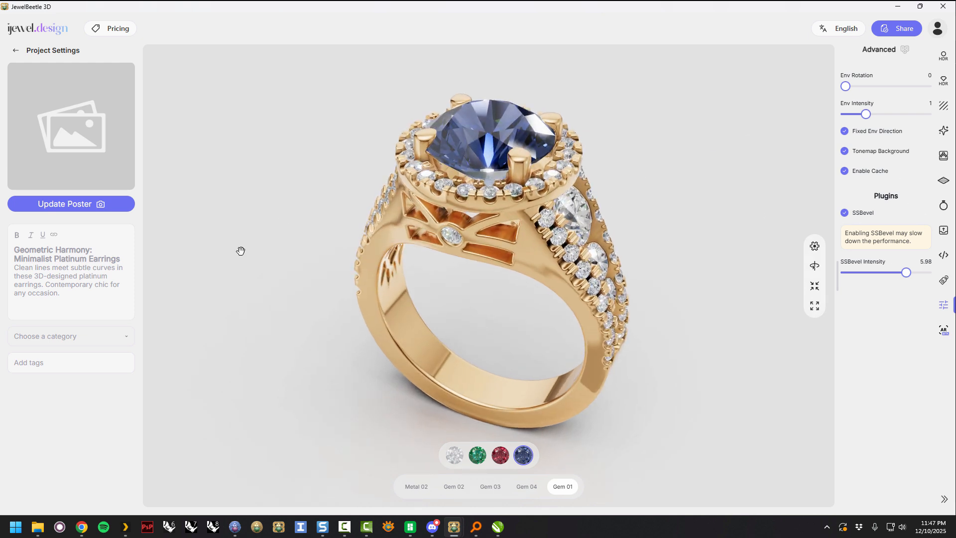
drag(673, 227, 670, 222)
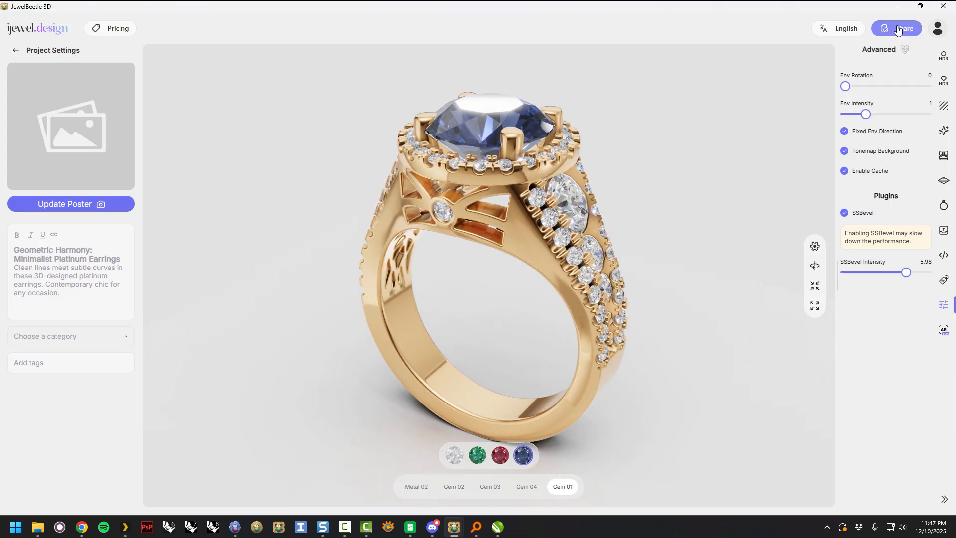
drag(747, 237, 725, 255)
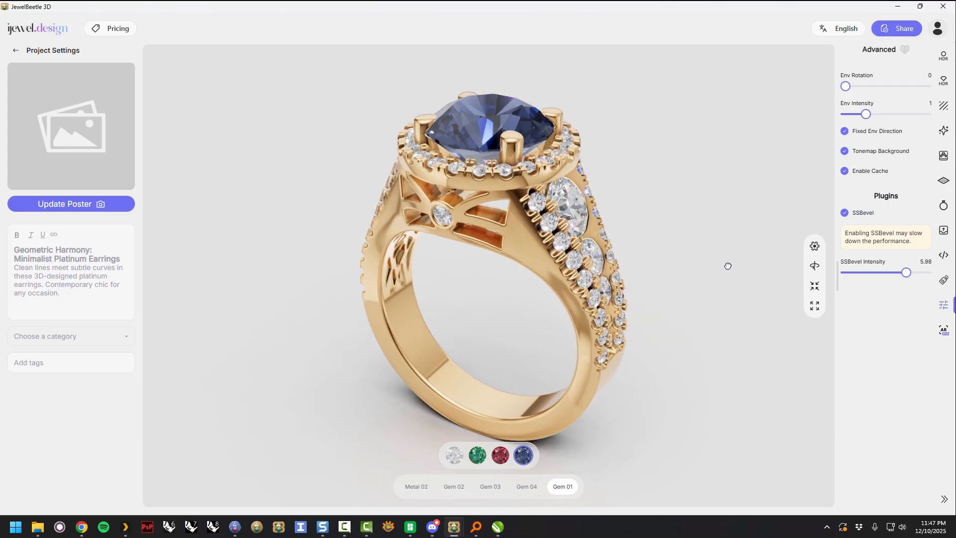